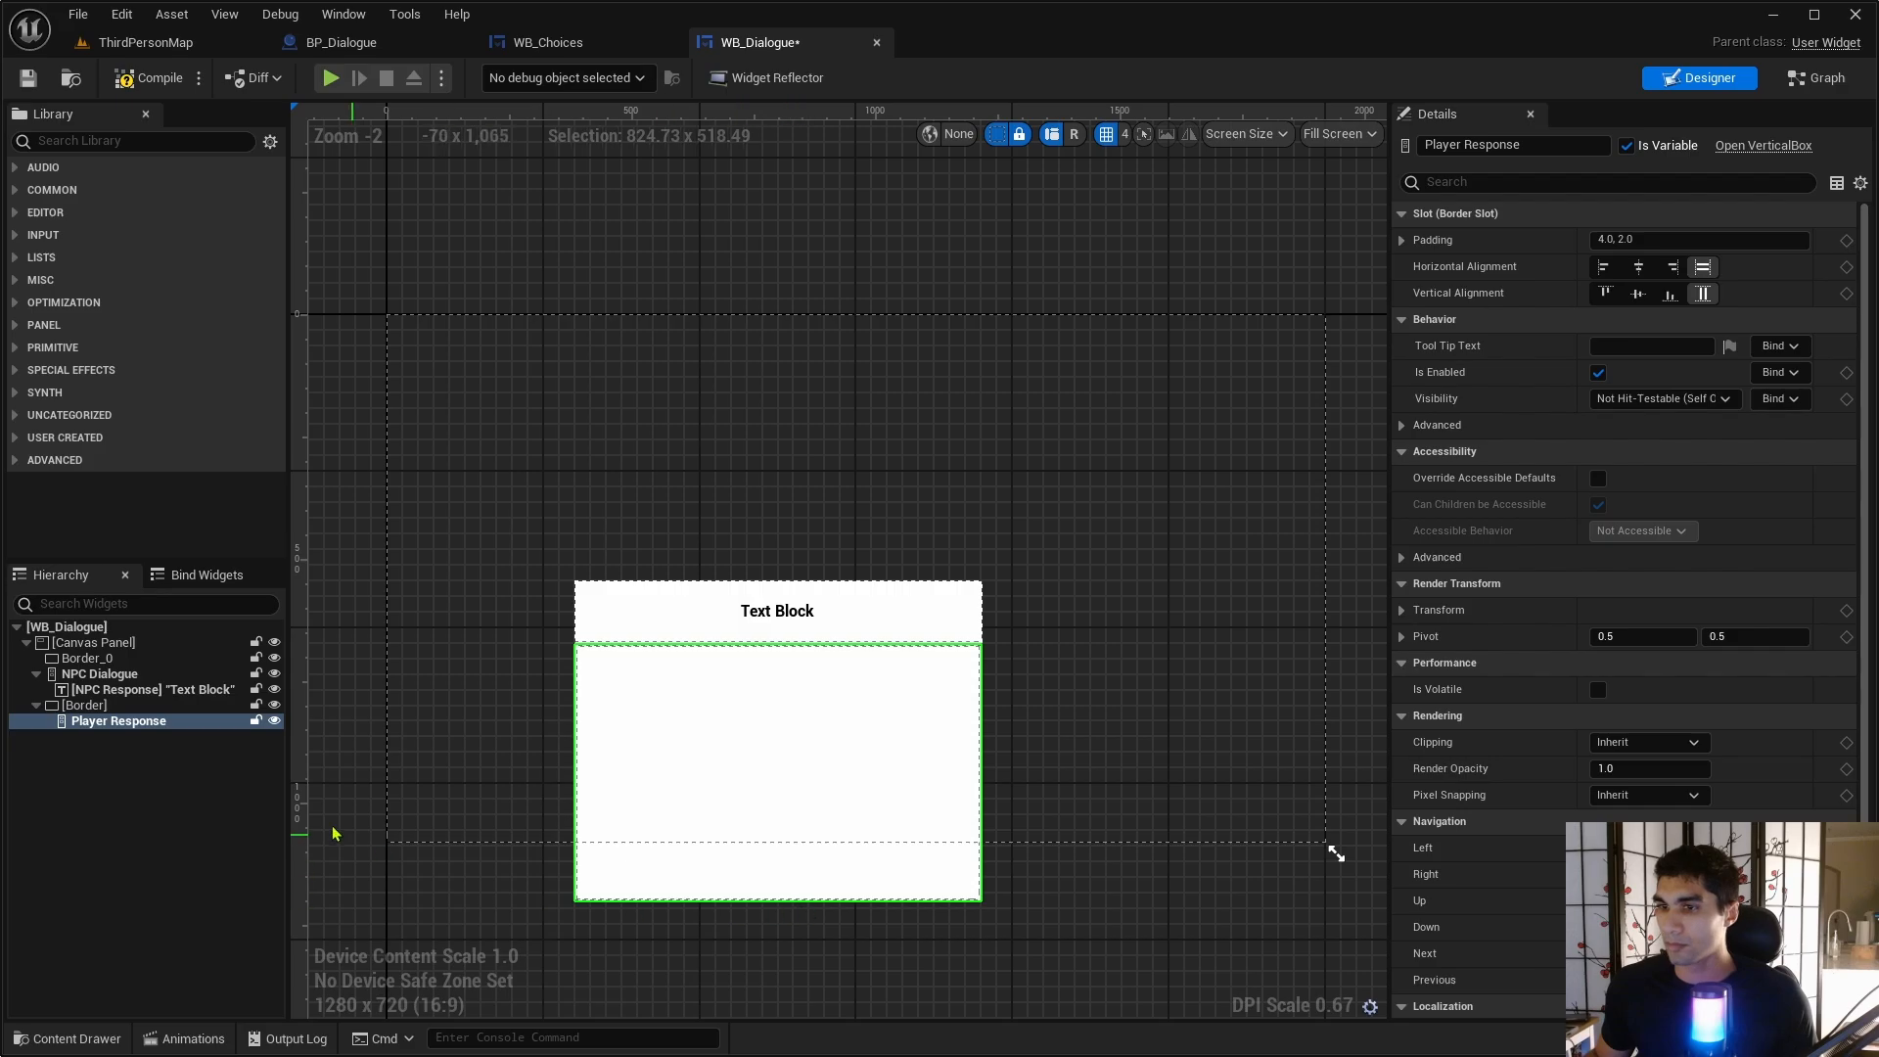
- Resize the border around Player Response to about 1654 × 302, widening it on both sides within the canvas
left_click(703, 884)
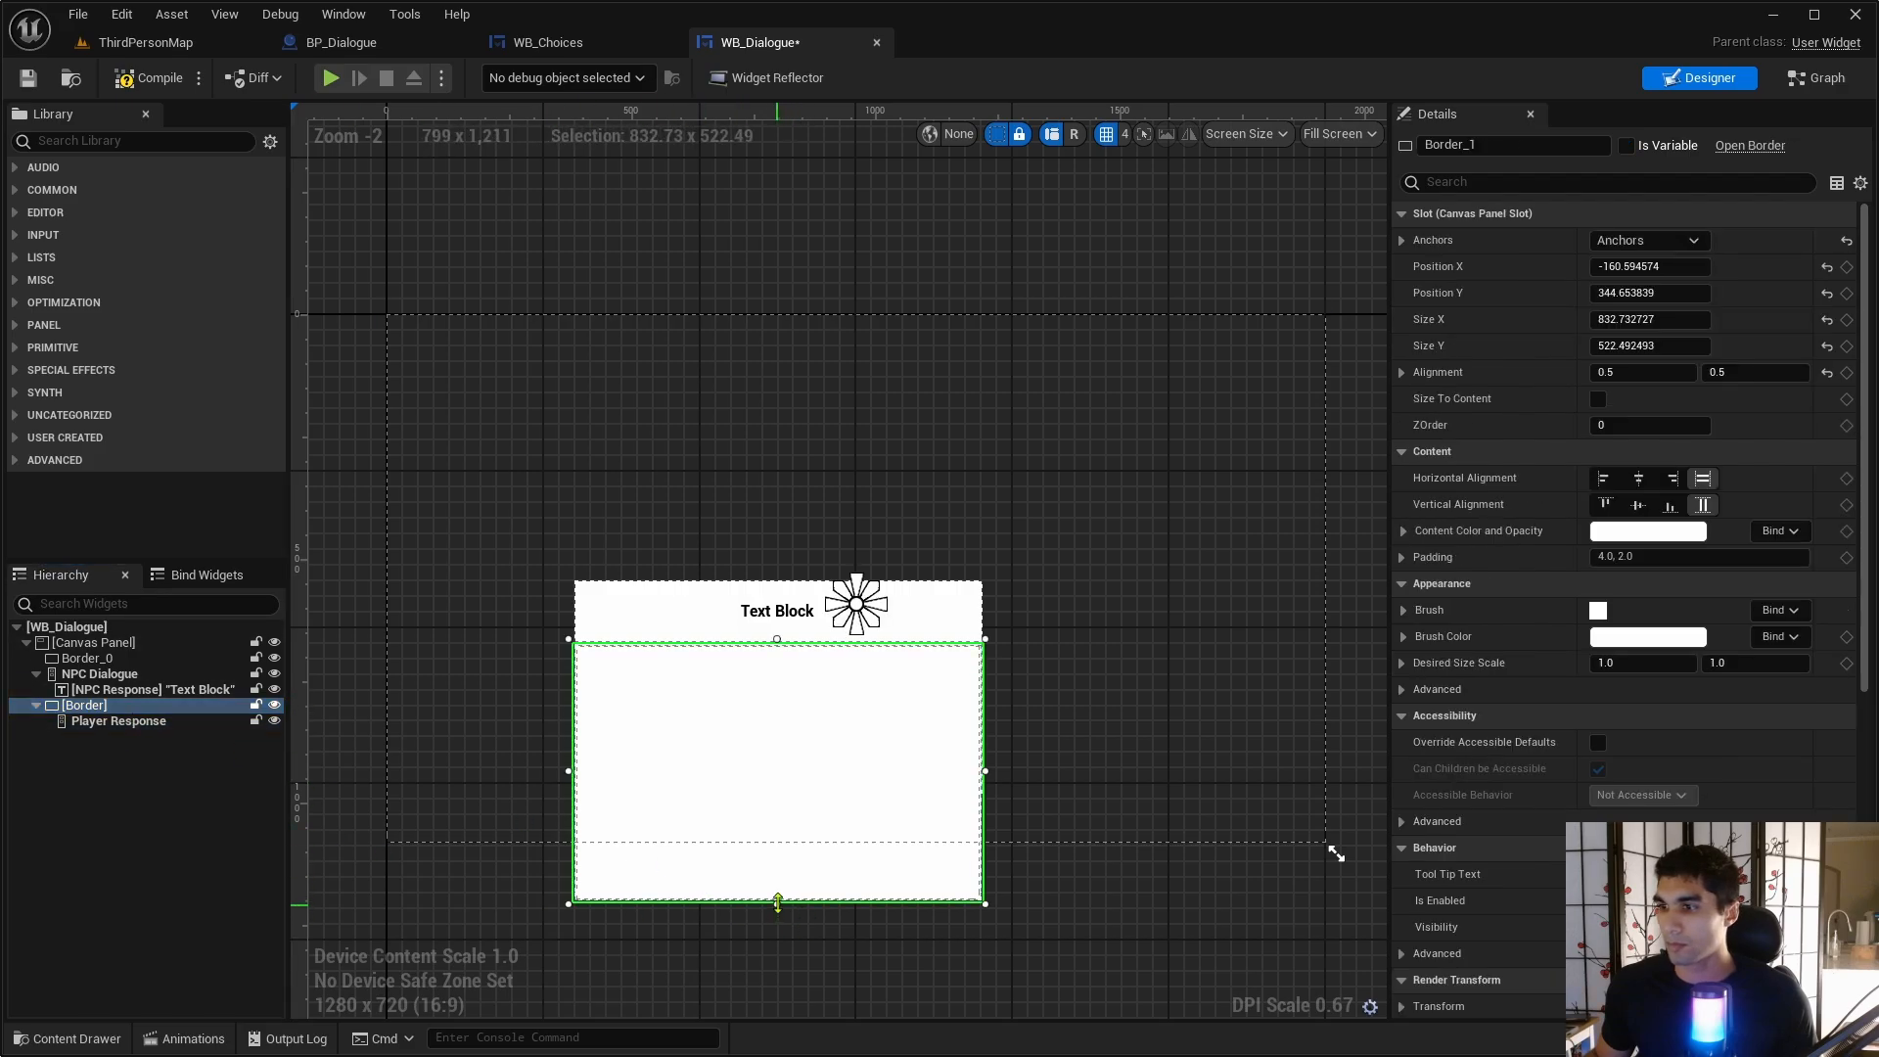
left_click_drag(777, 902, 777, 798)
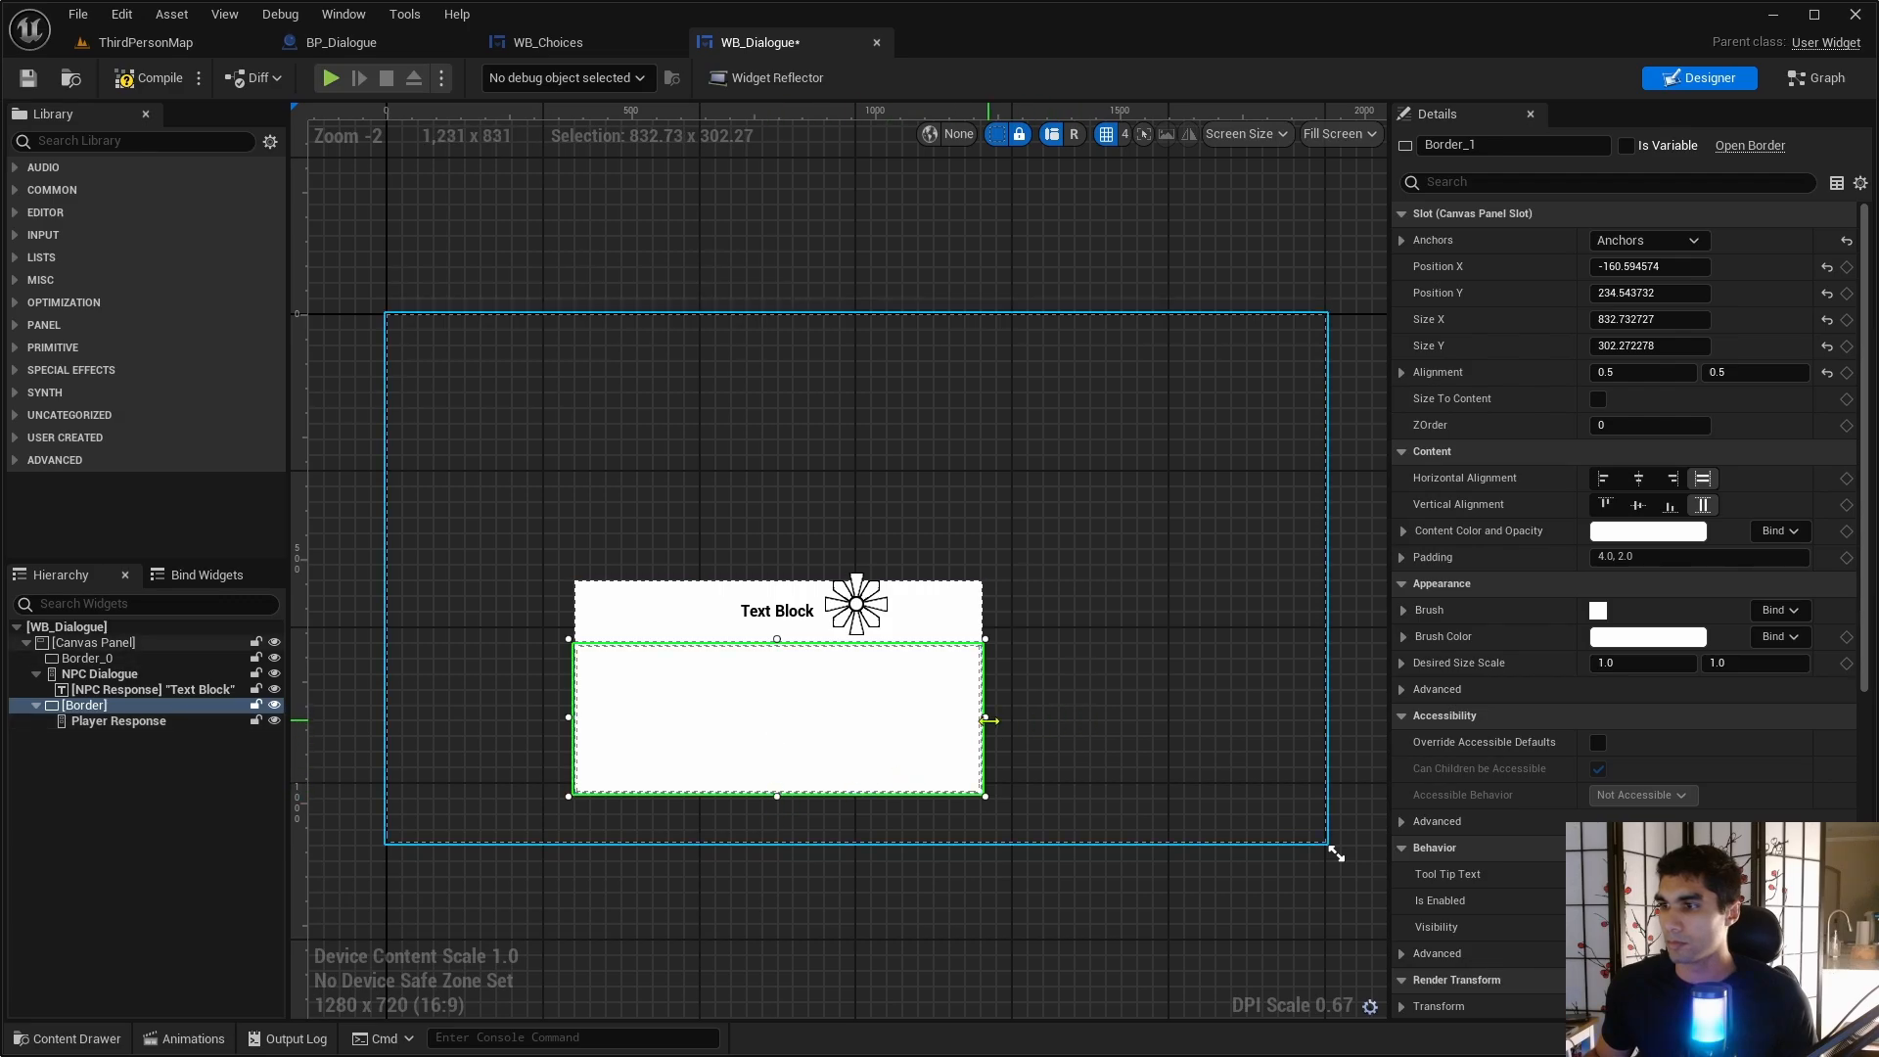
left_click_drag(986, 720, 1275, 718)
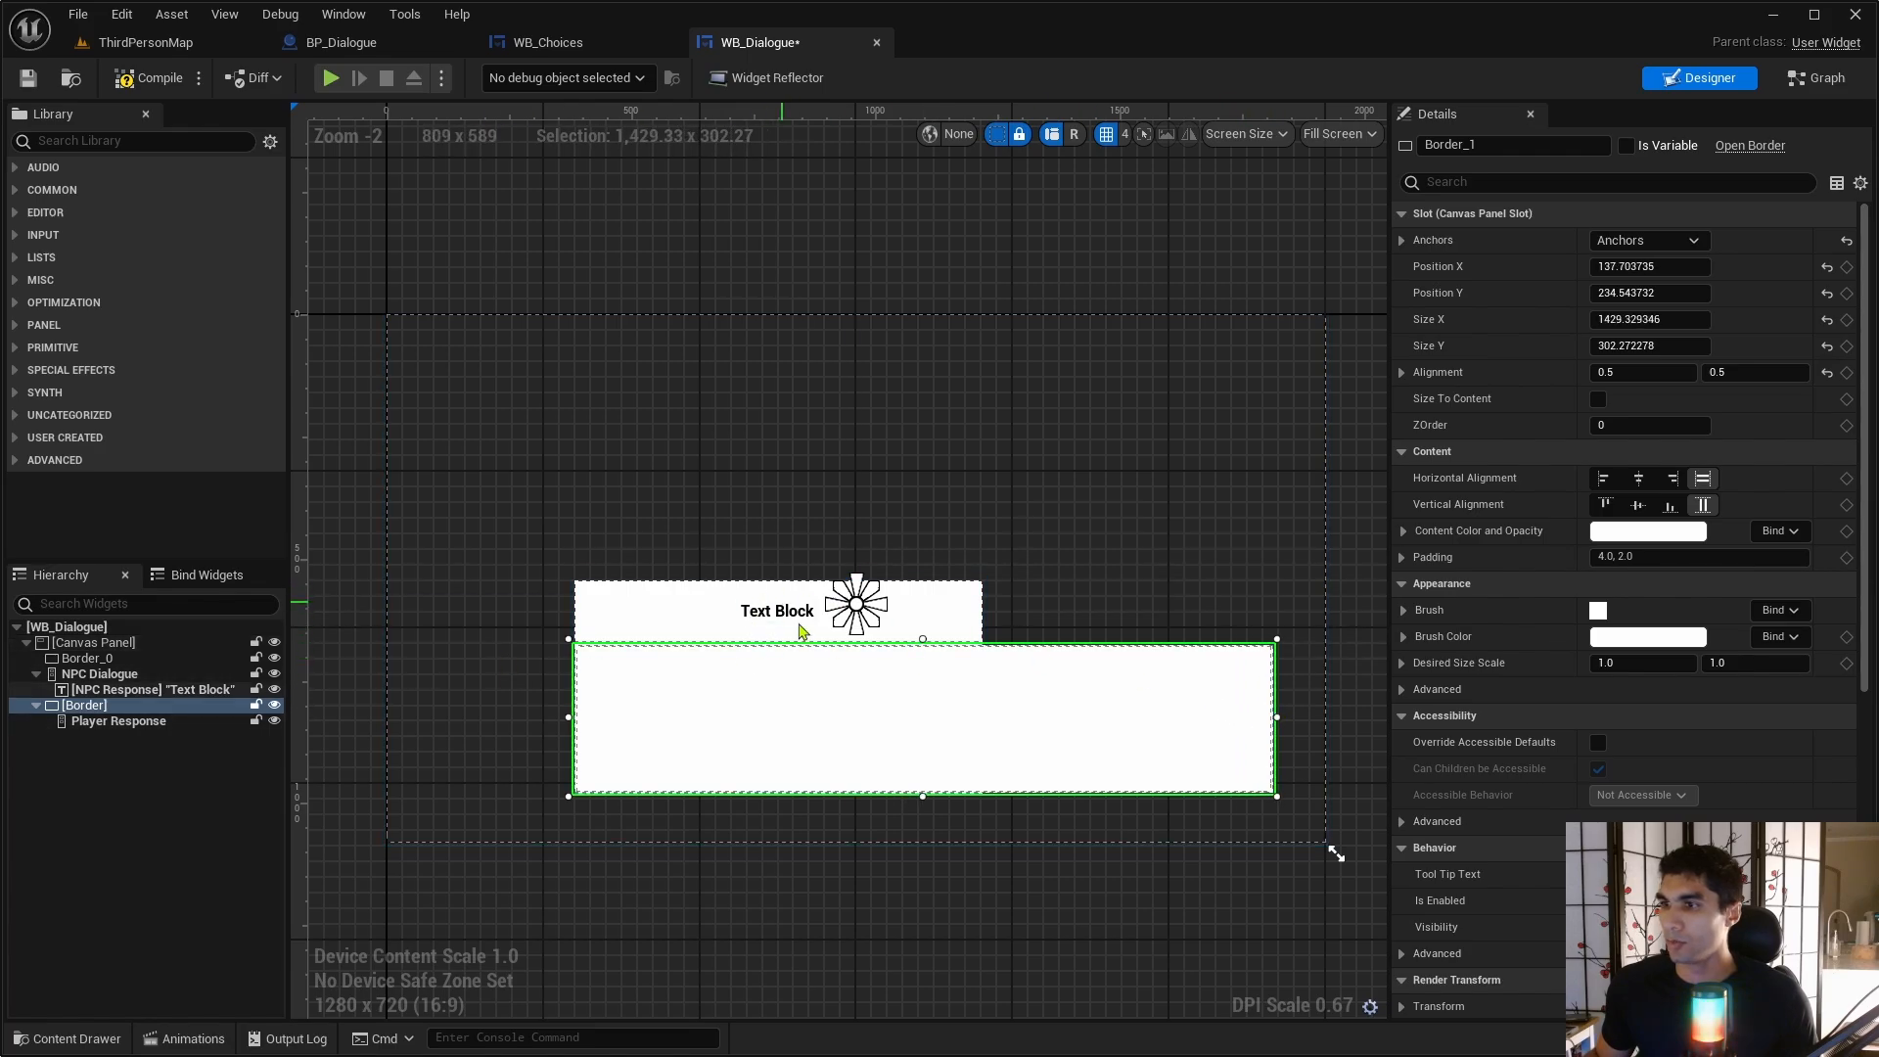
left_click_drag(572, 721, 455, 722)
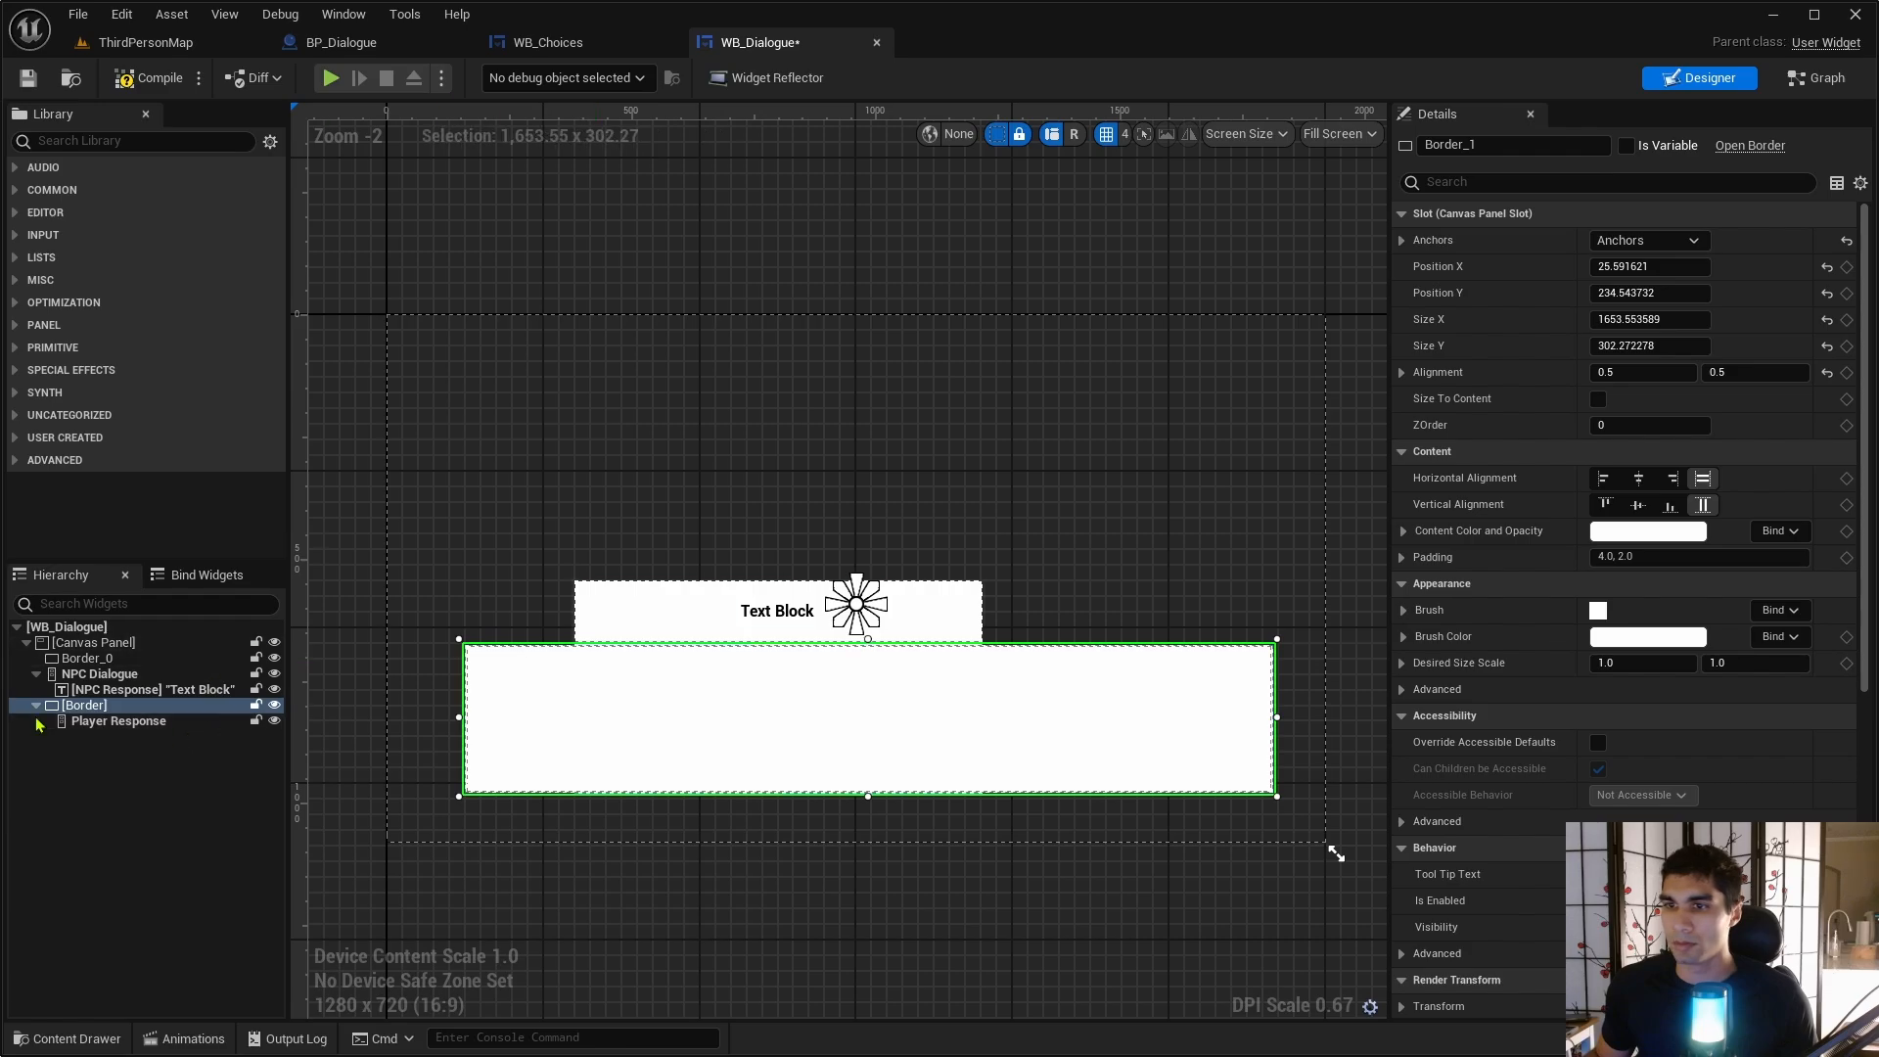
- Resize Border_0 to about 1644 × 400 so it spans the same width as the player response border
left_click(98, 658)
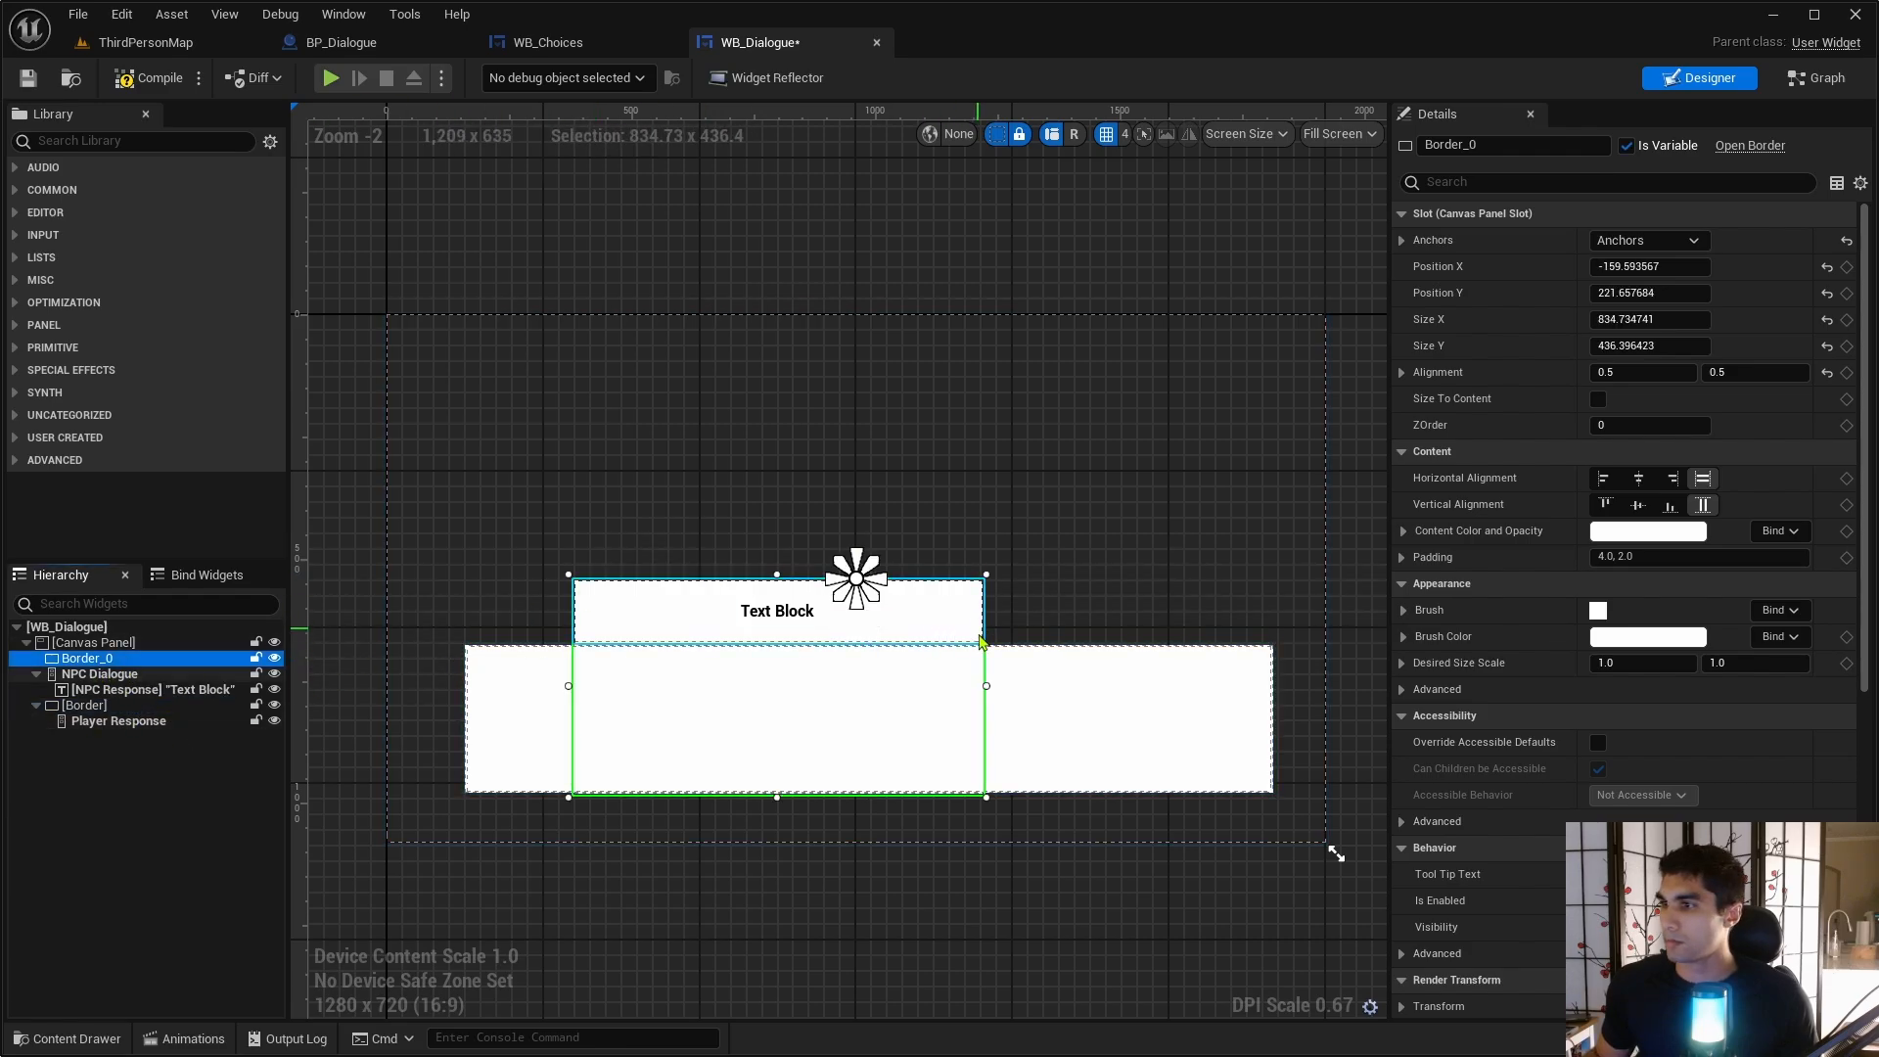
left_click_drag(987, 685, 1269, 684)
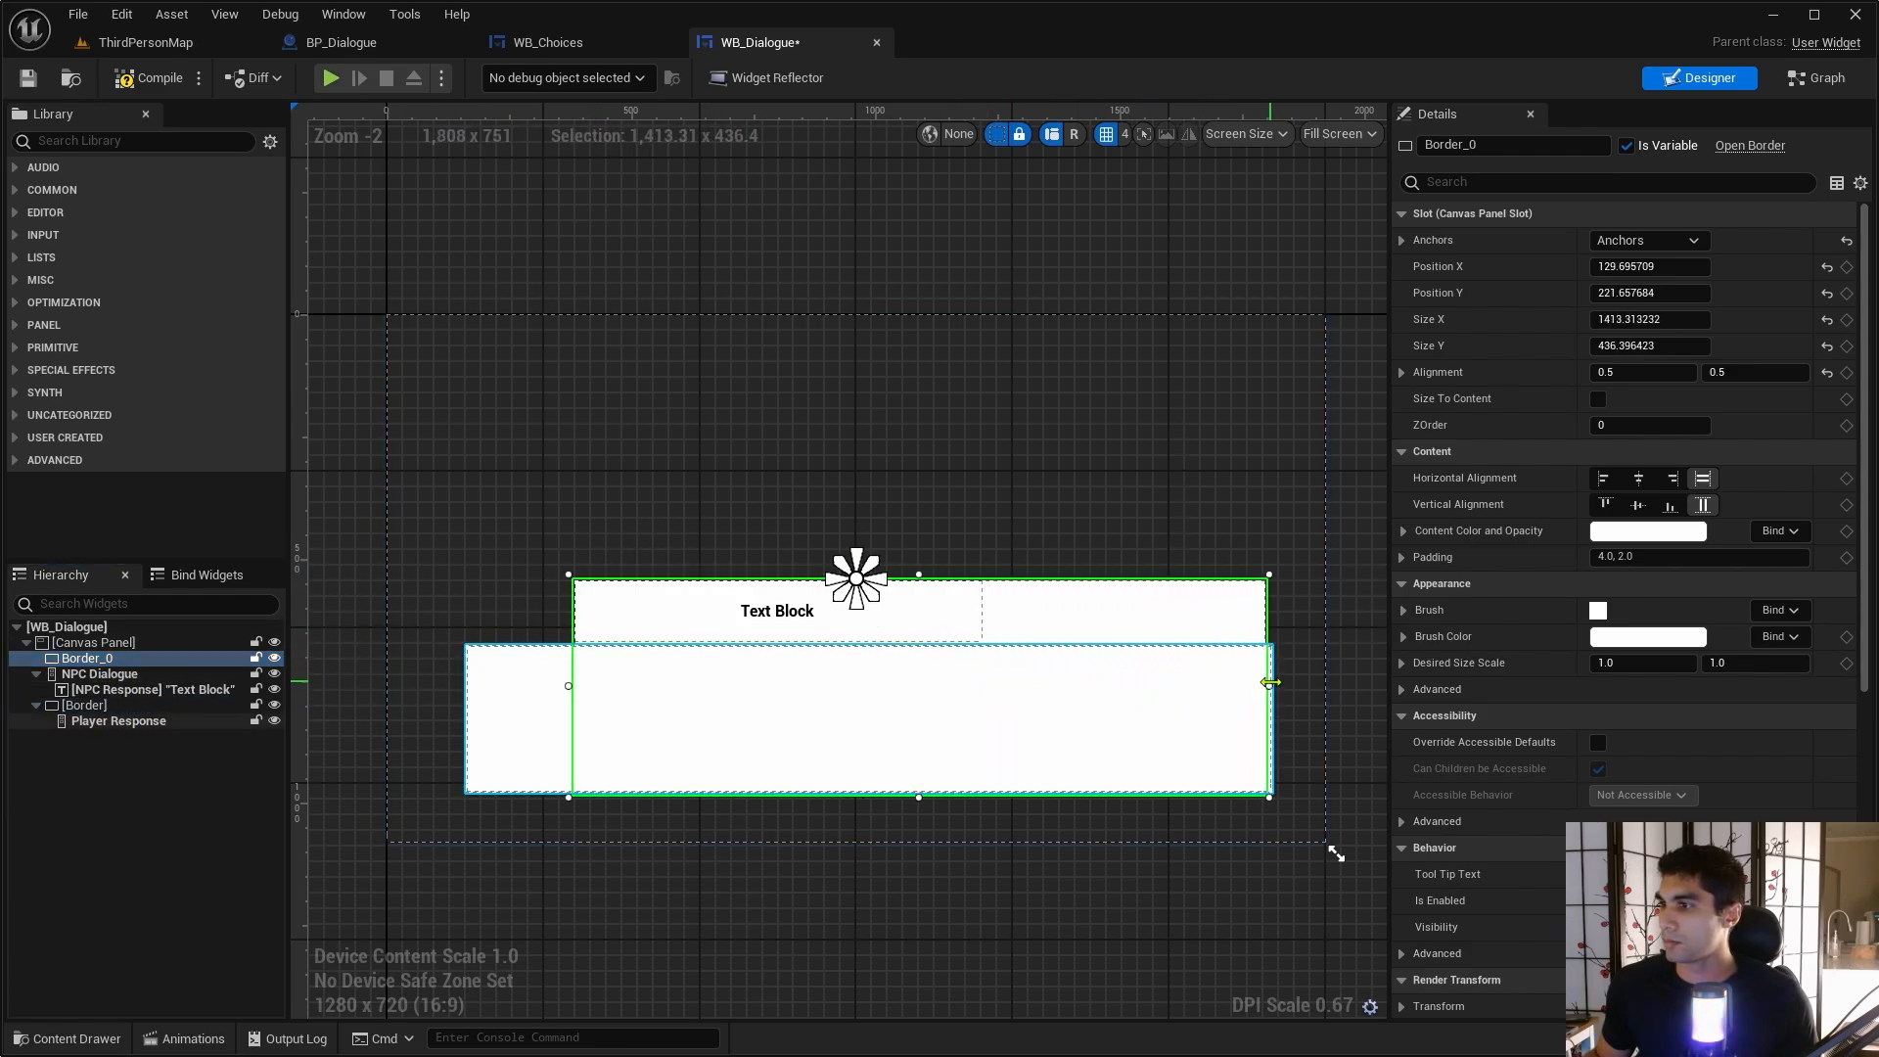
left_click_drag(568, 684, 462, 684)
left_click(864, 575)
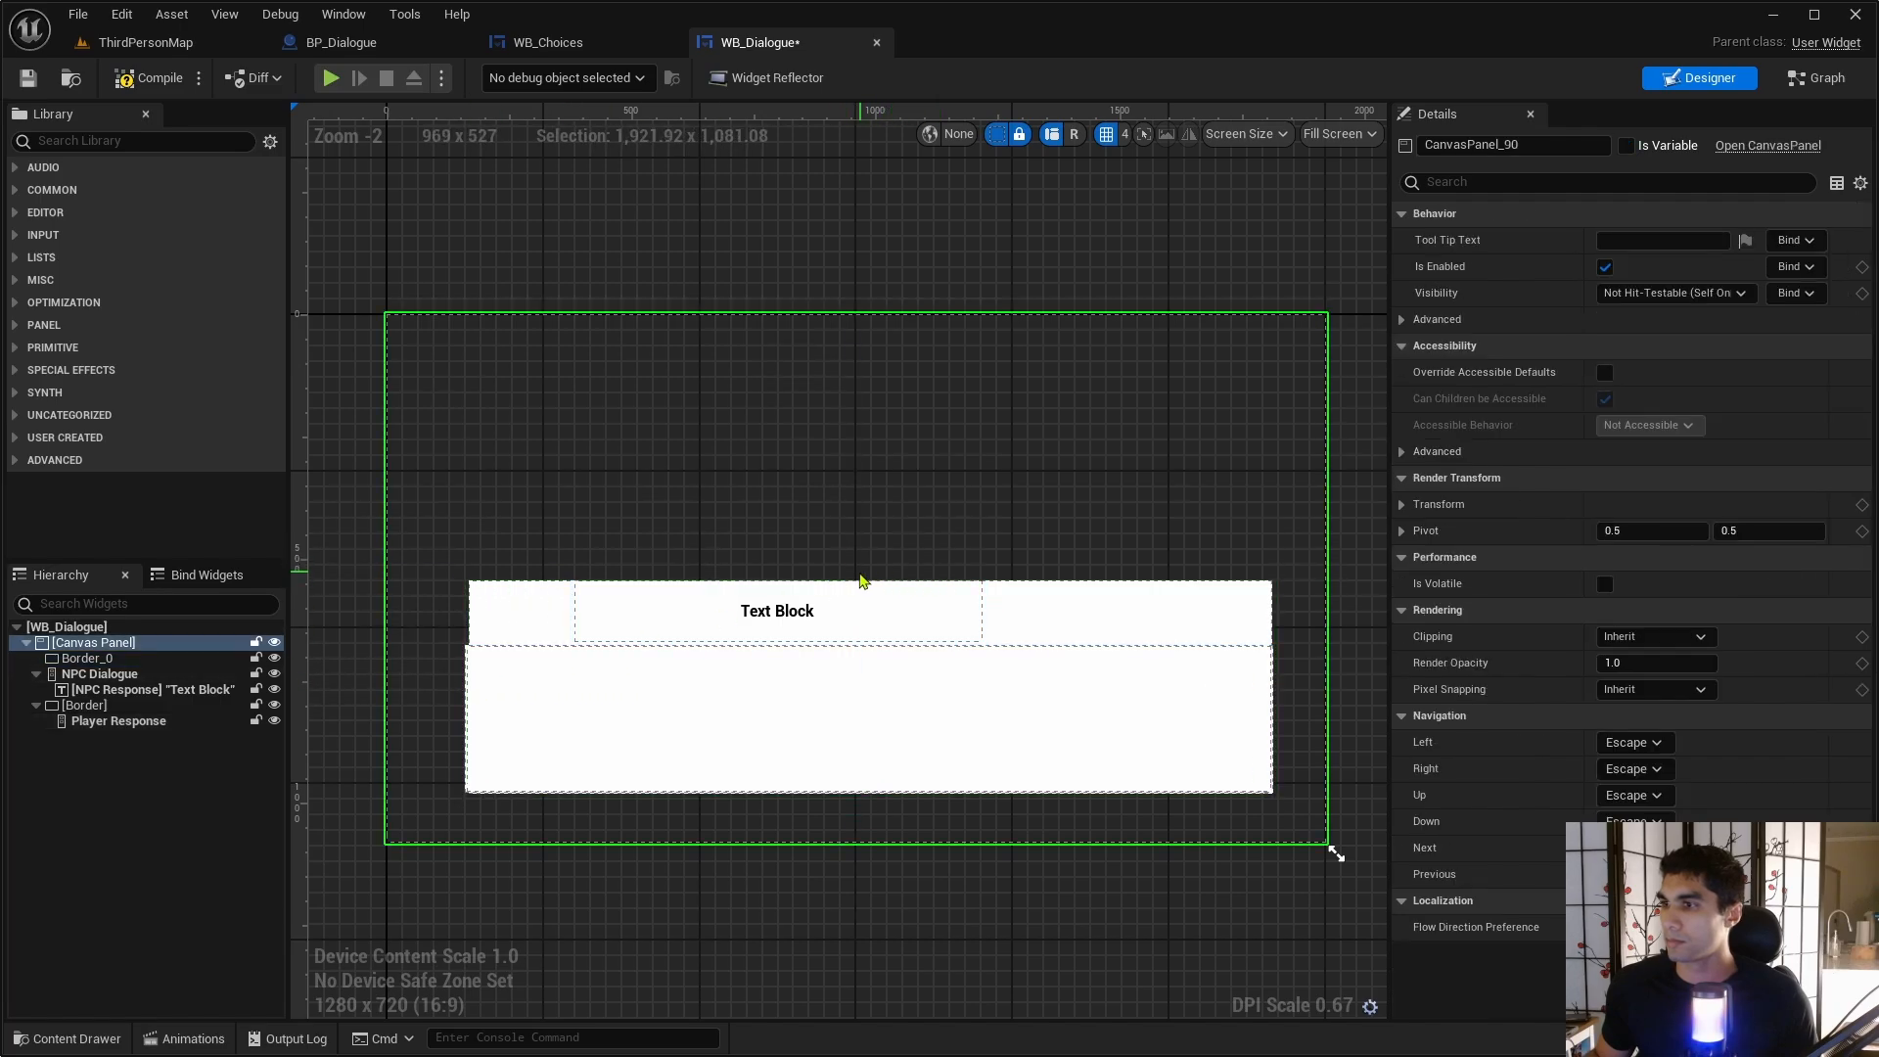
left_click(196, 657)
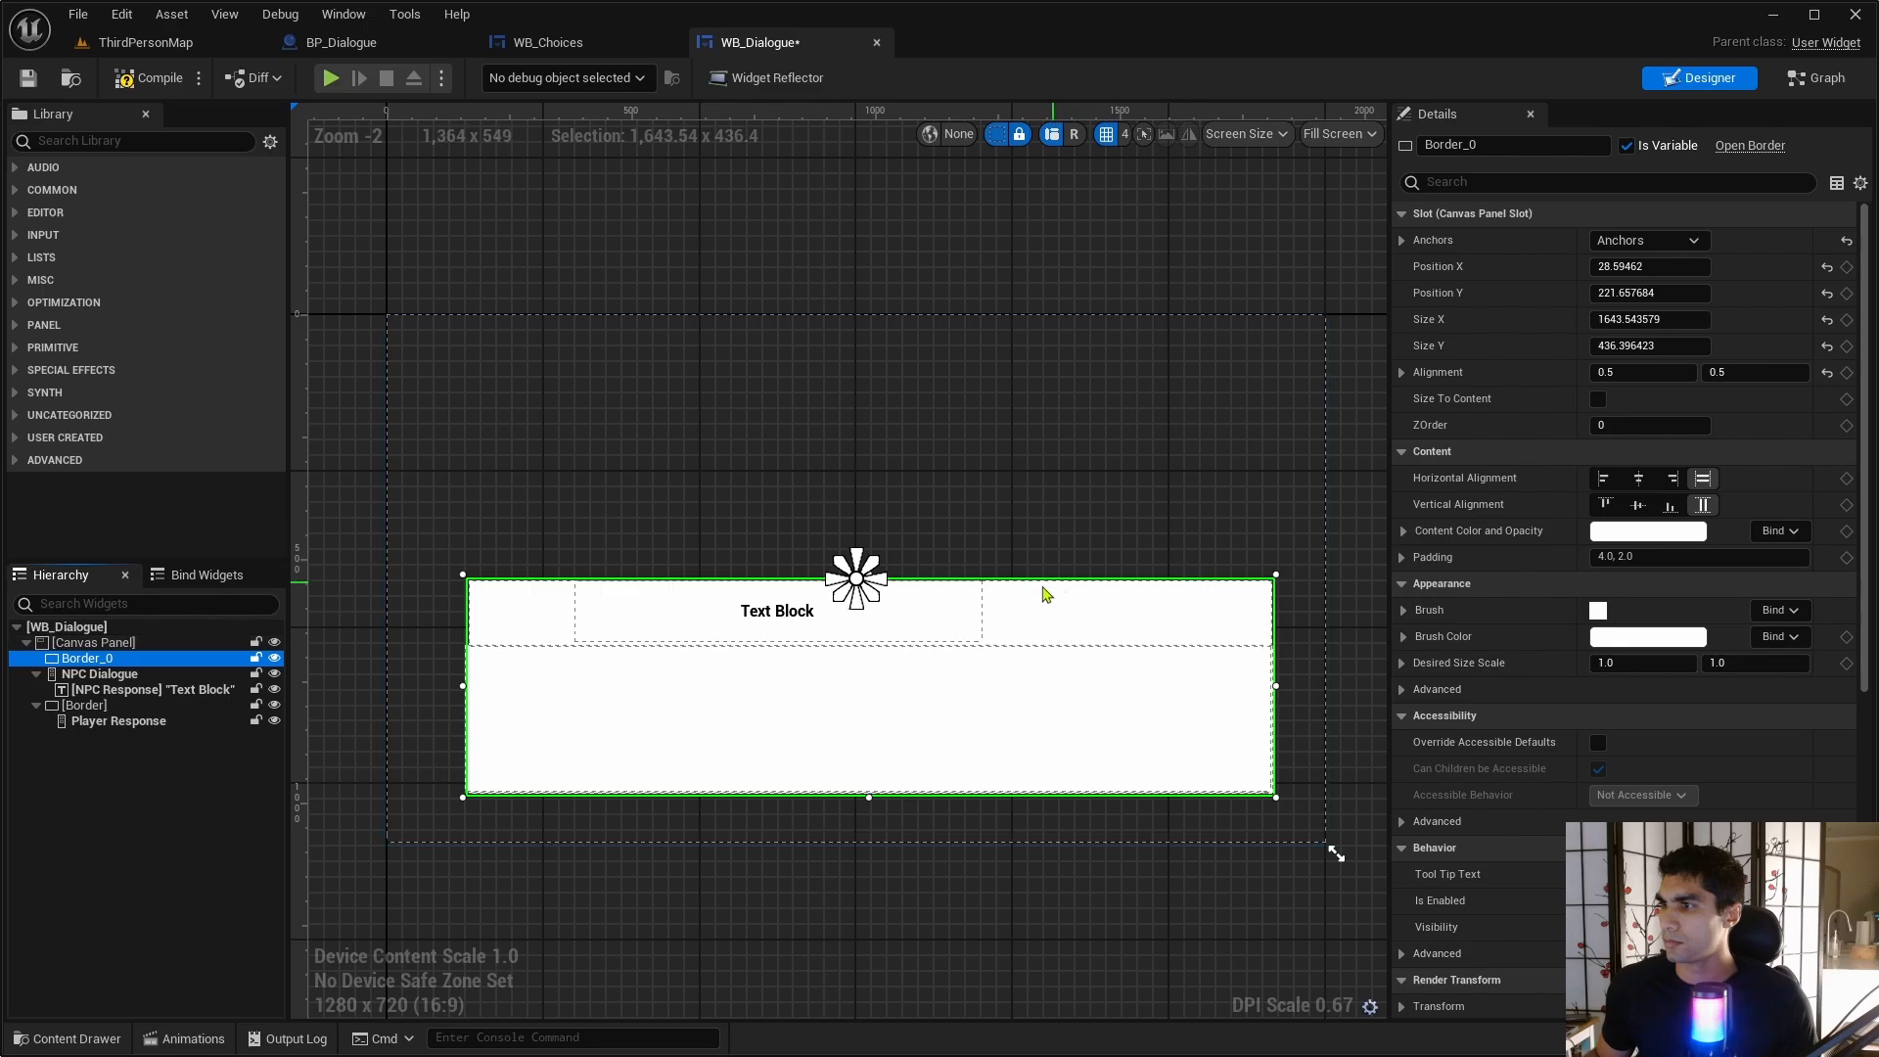
mouse_move(865, 579)
left_mouse_down()
mouse_move(873, 631)
mouse_move(872, 591)
left_mouse_up()
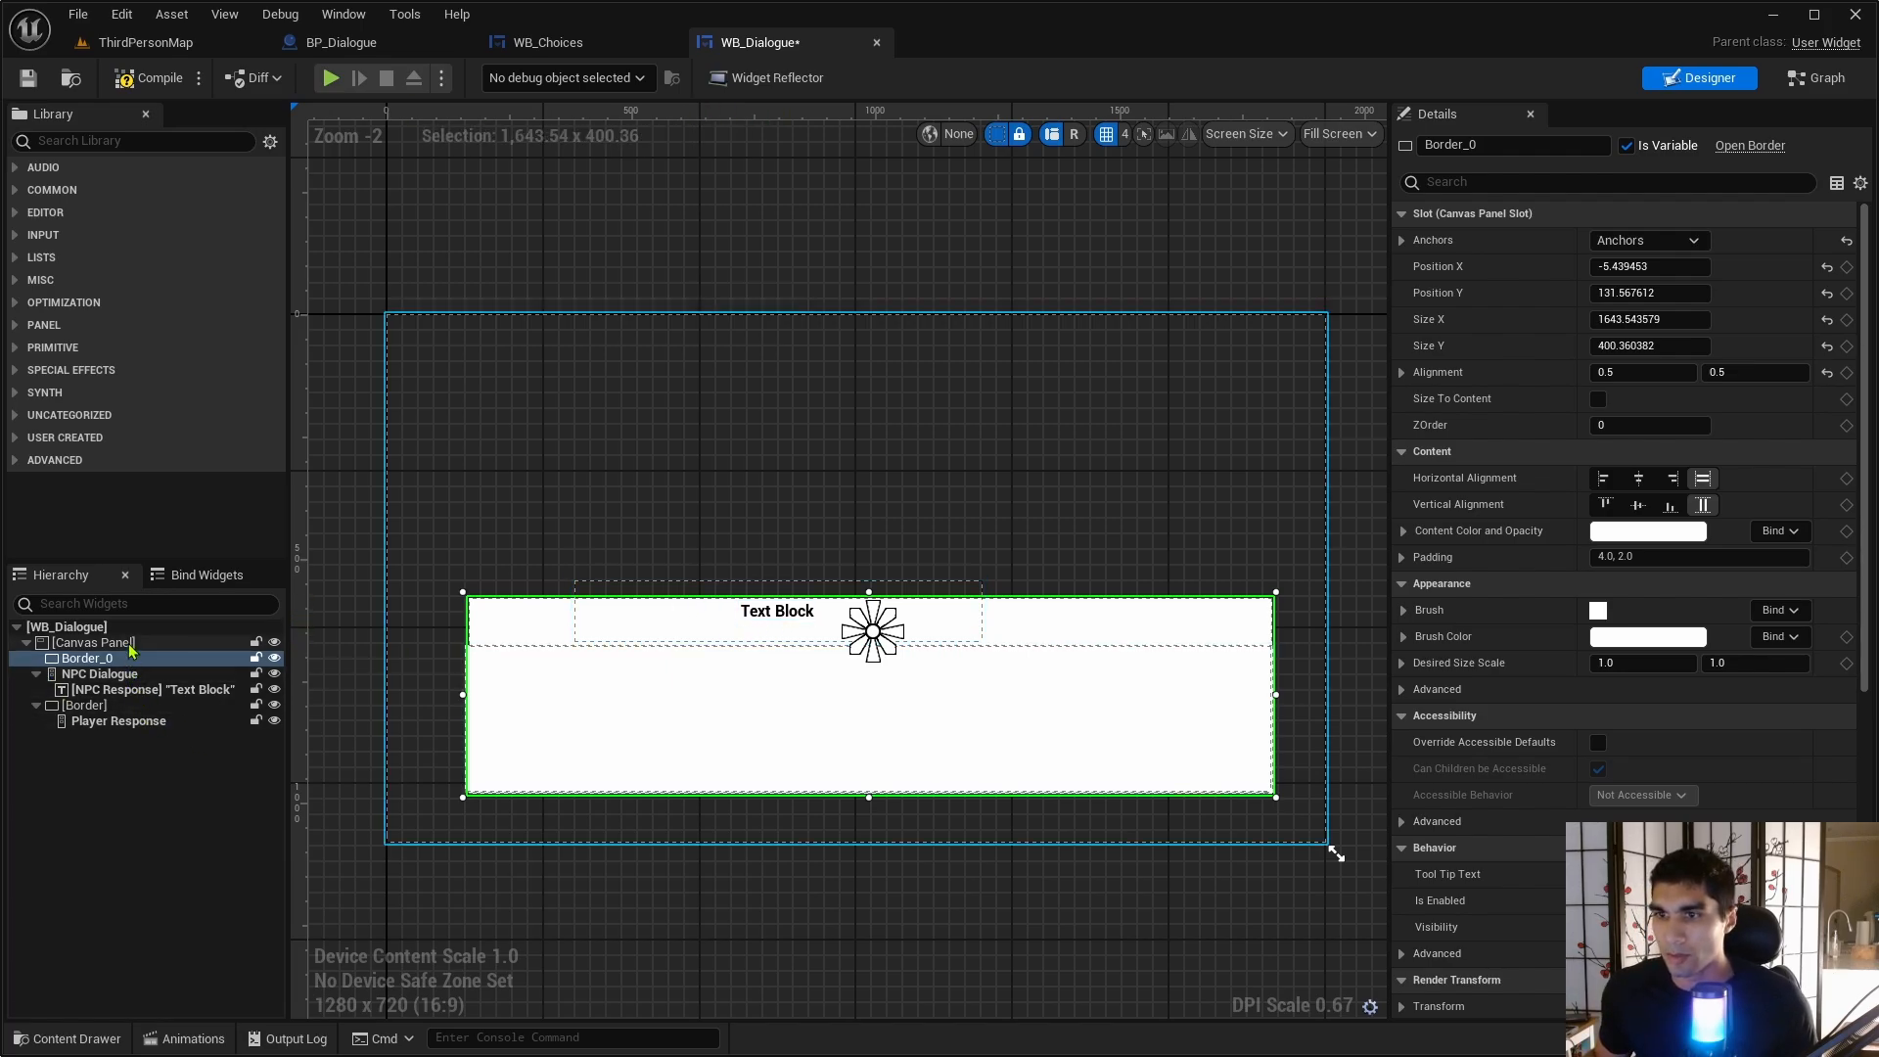
- Resize the NPC Dialogue box to about 1581 × 86, lowering its upper edge to Border_0's upper edge
left_click(94, 642)
left_click(99, 673)
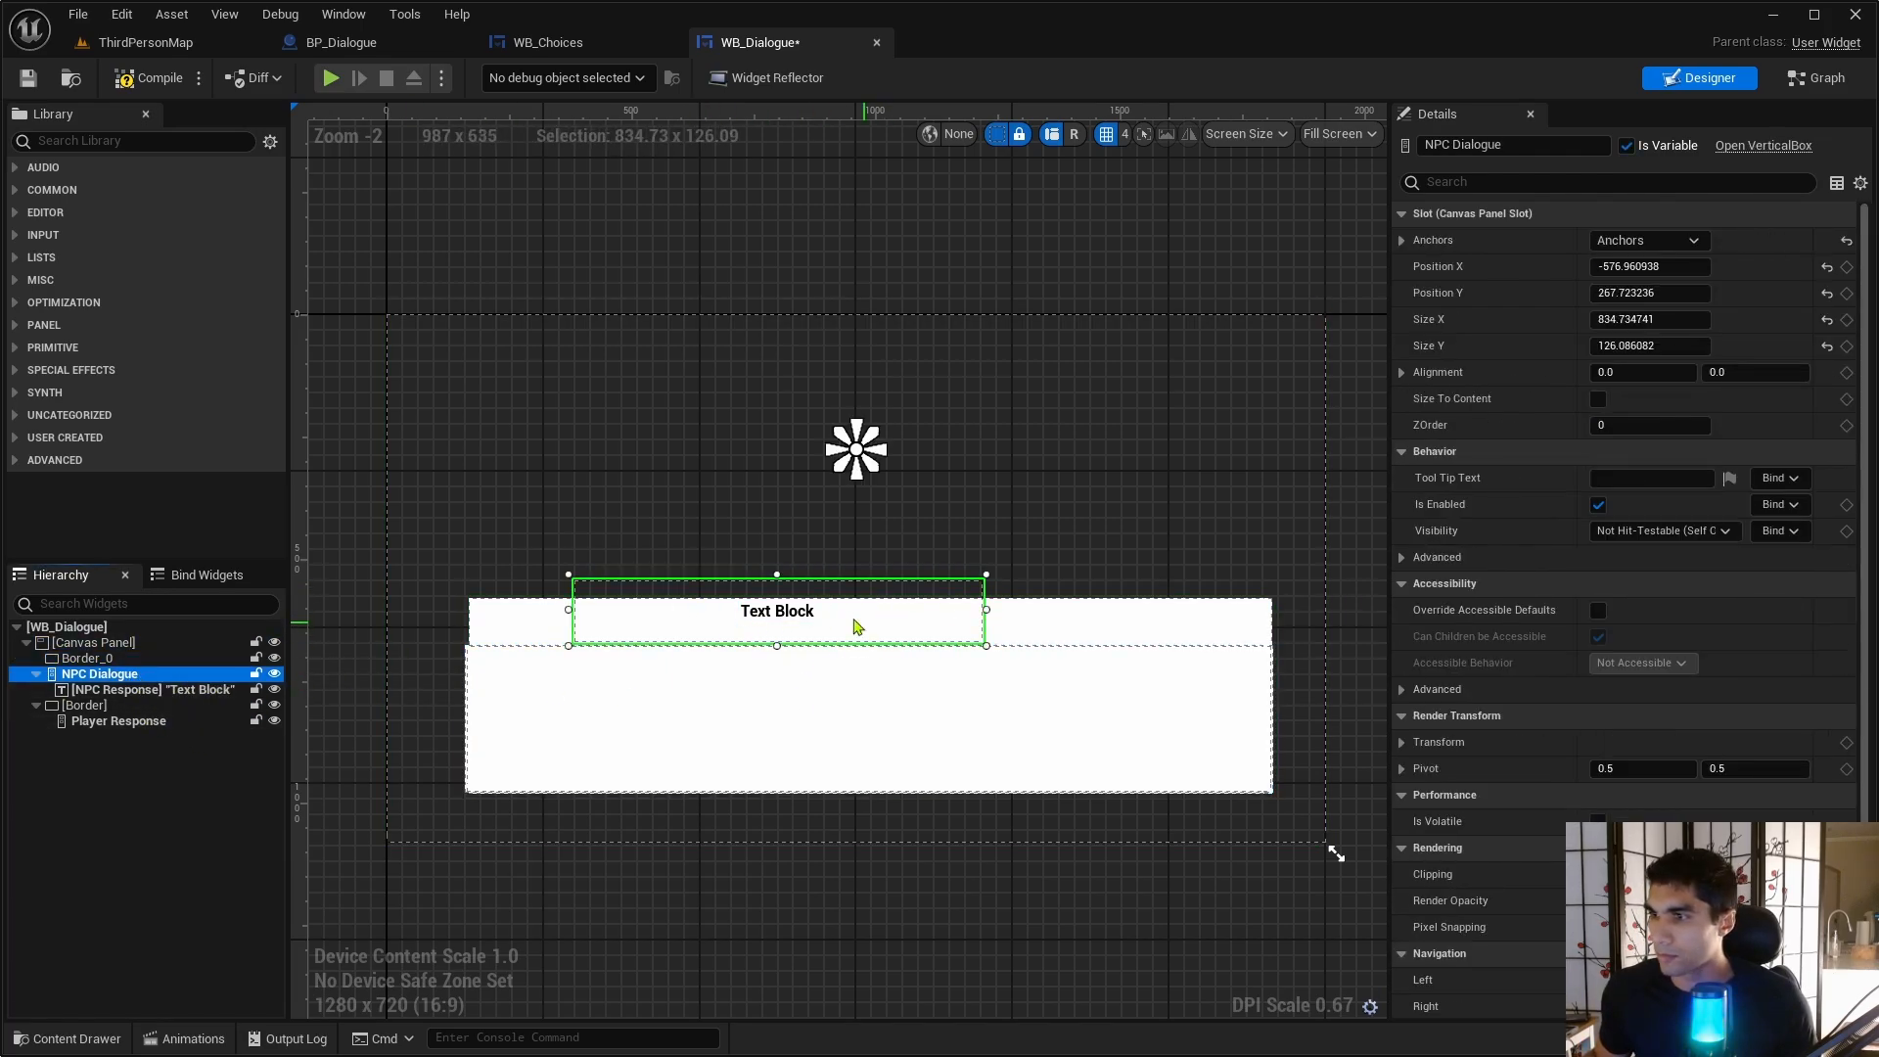
left_click_drag(778, 590, 793, 597)
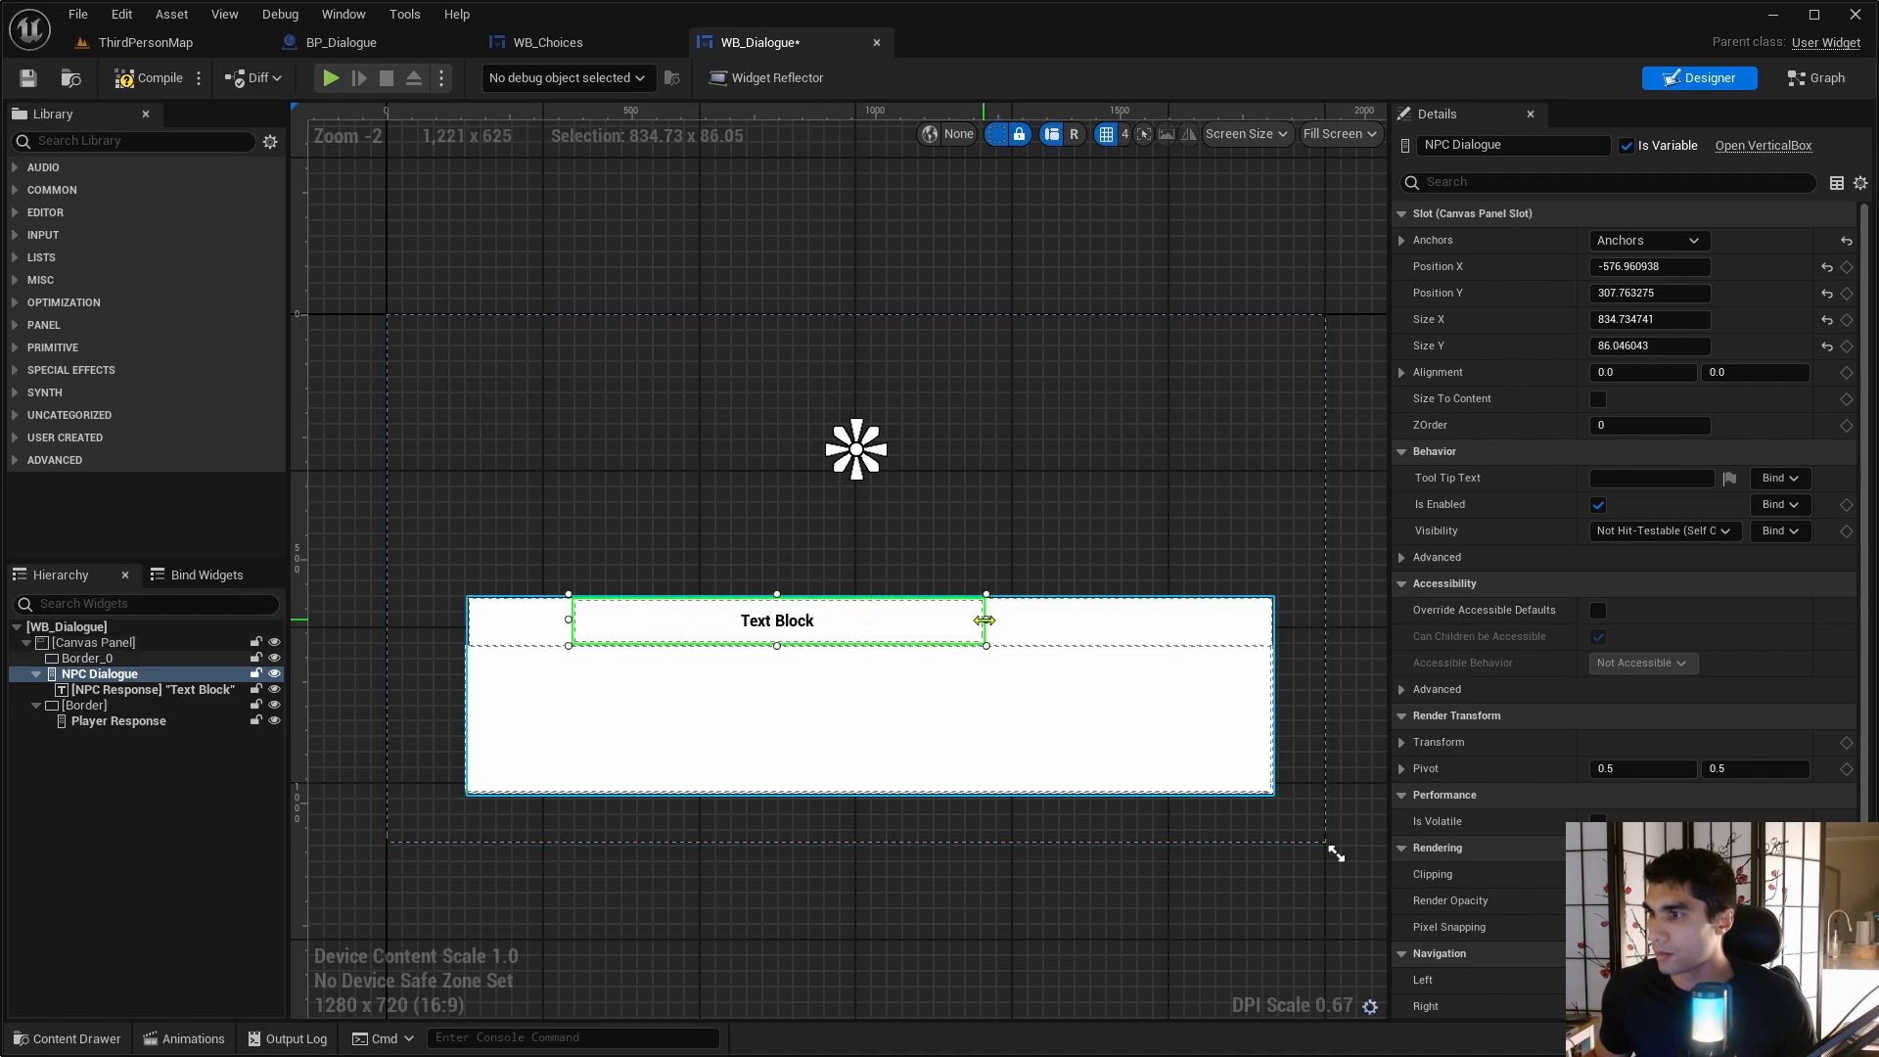
left_click_drag(985, 621, 1234, 621)
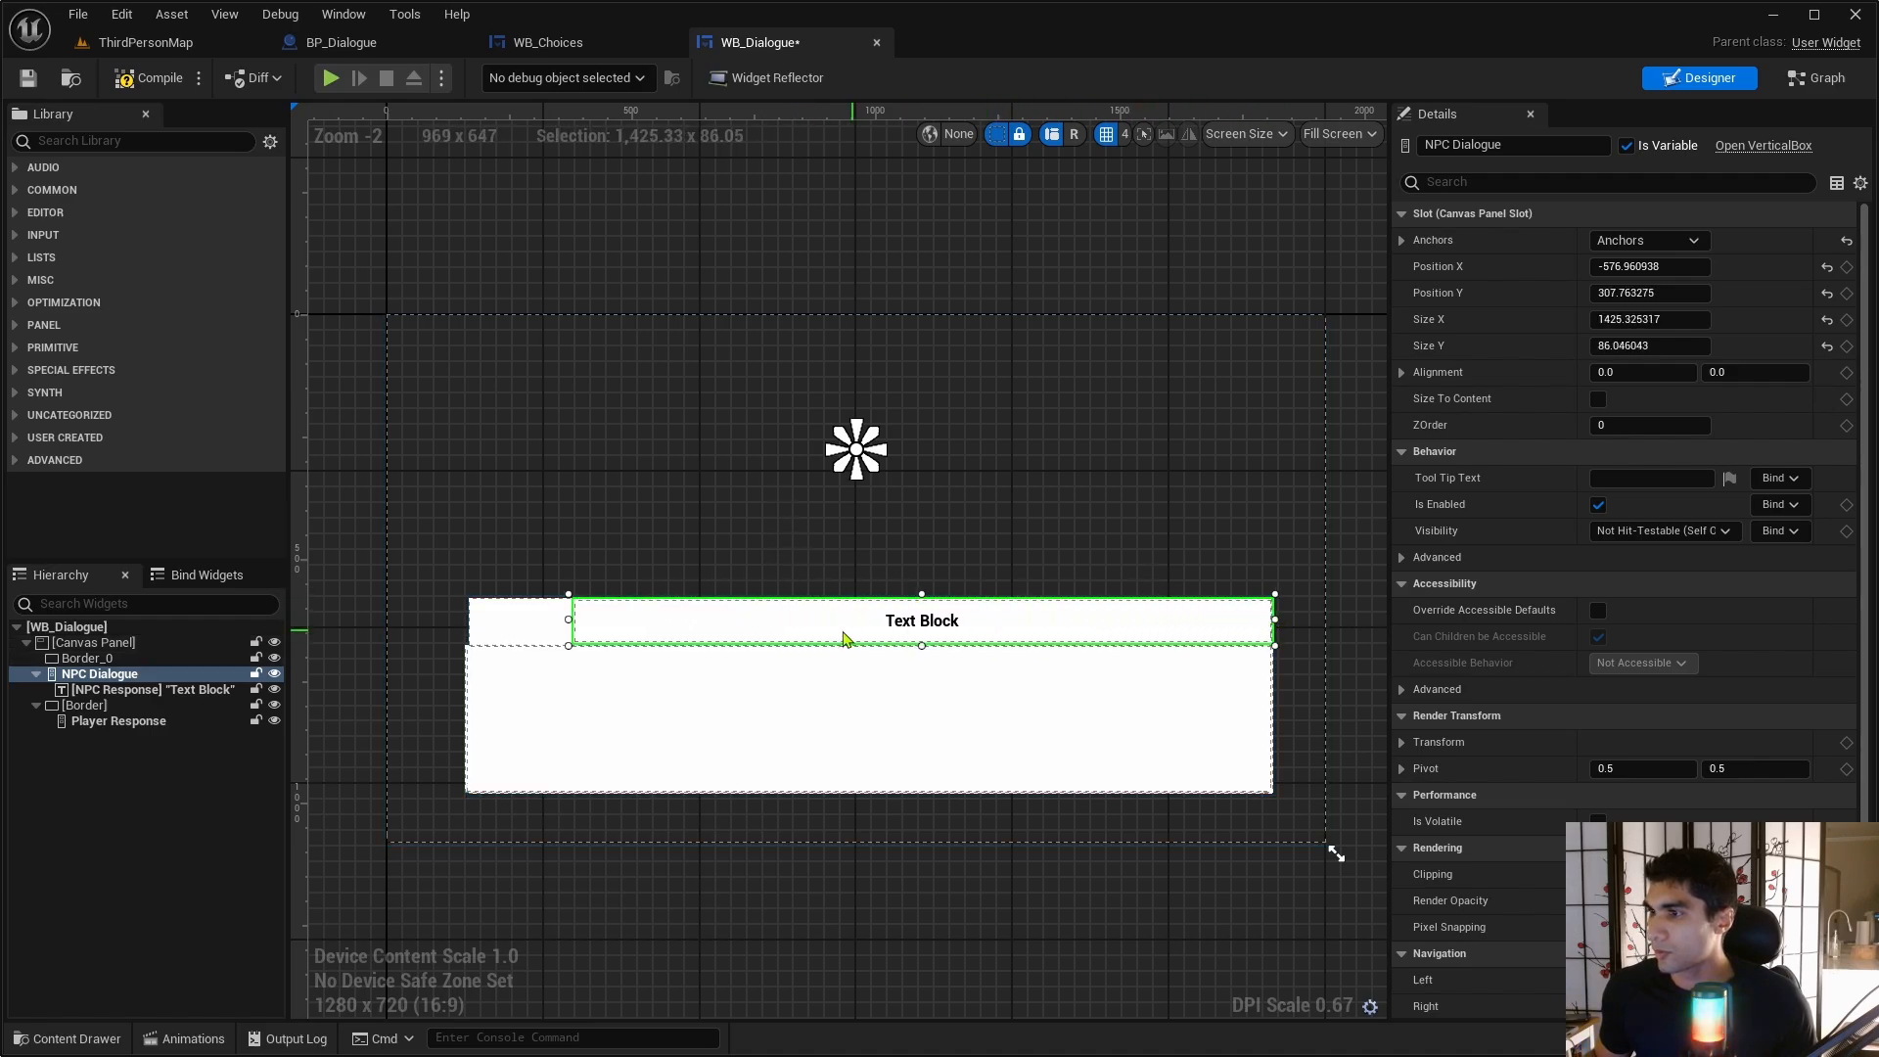
left_click_drag(569, 621, 467, 623)
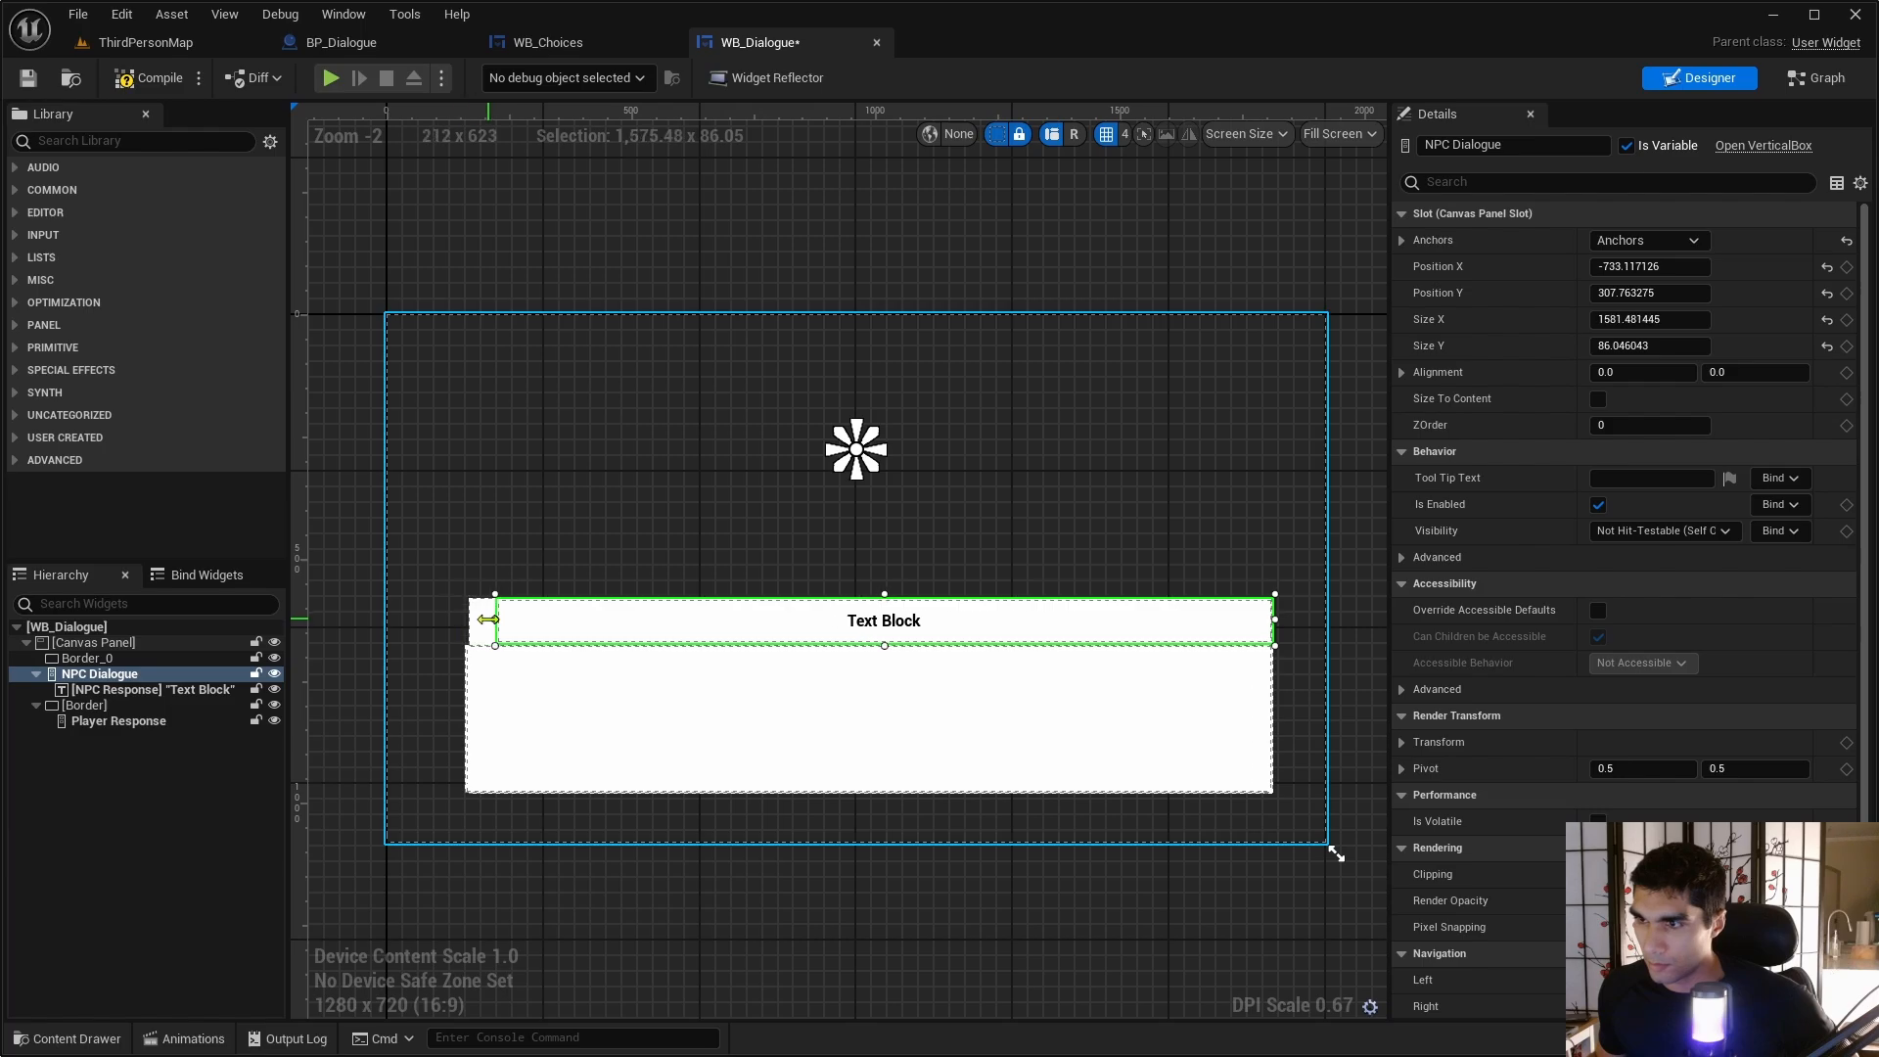
- Widen Border_0 to about 1650 and the NPC Dialogue box to about 1646 so their side edges line up
left_click(465, 685)
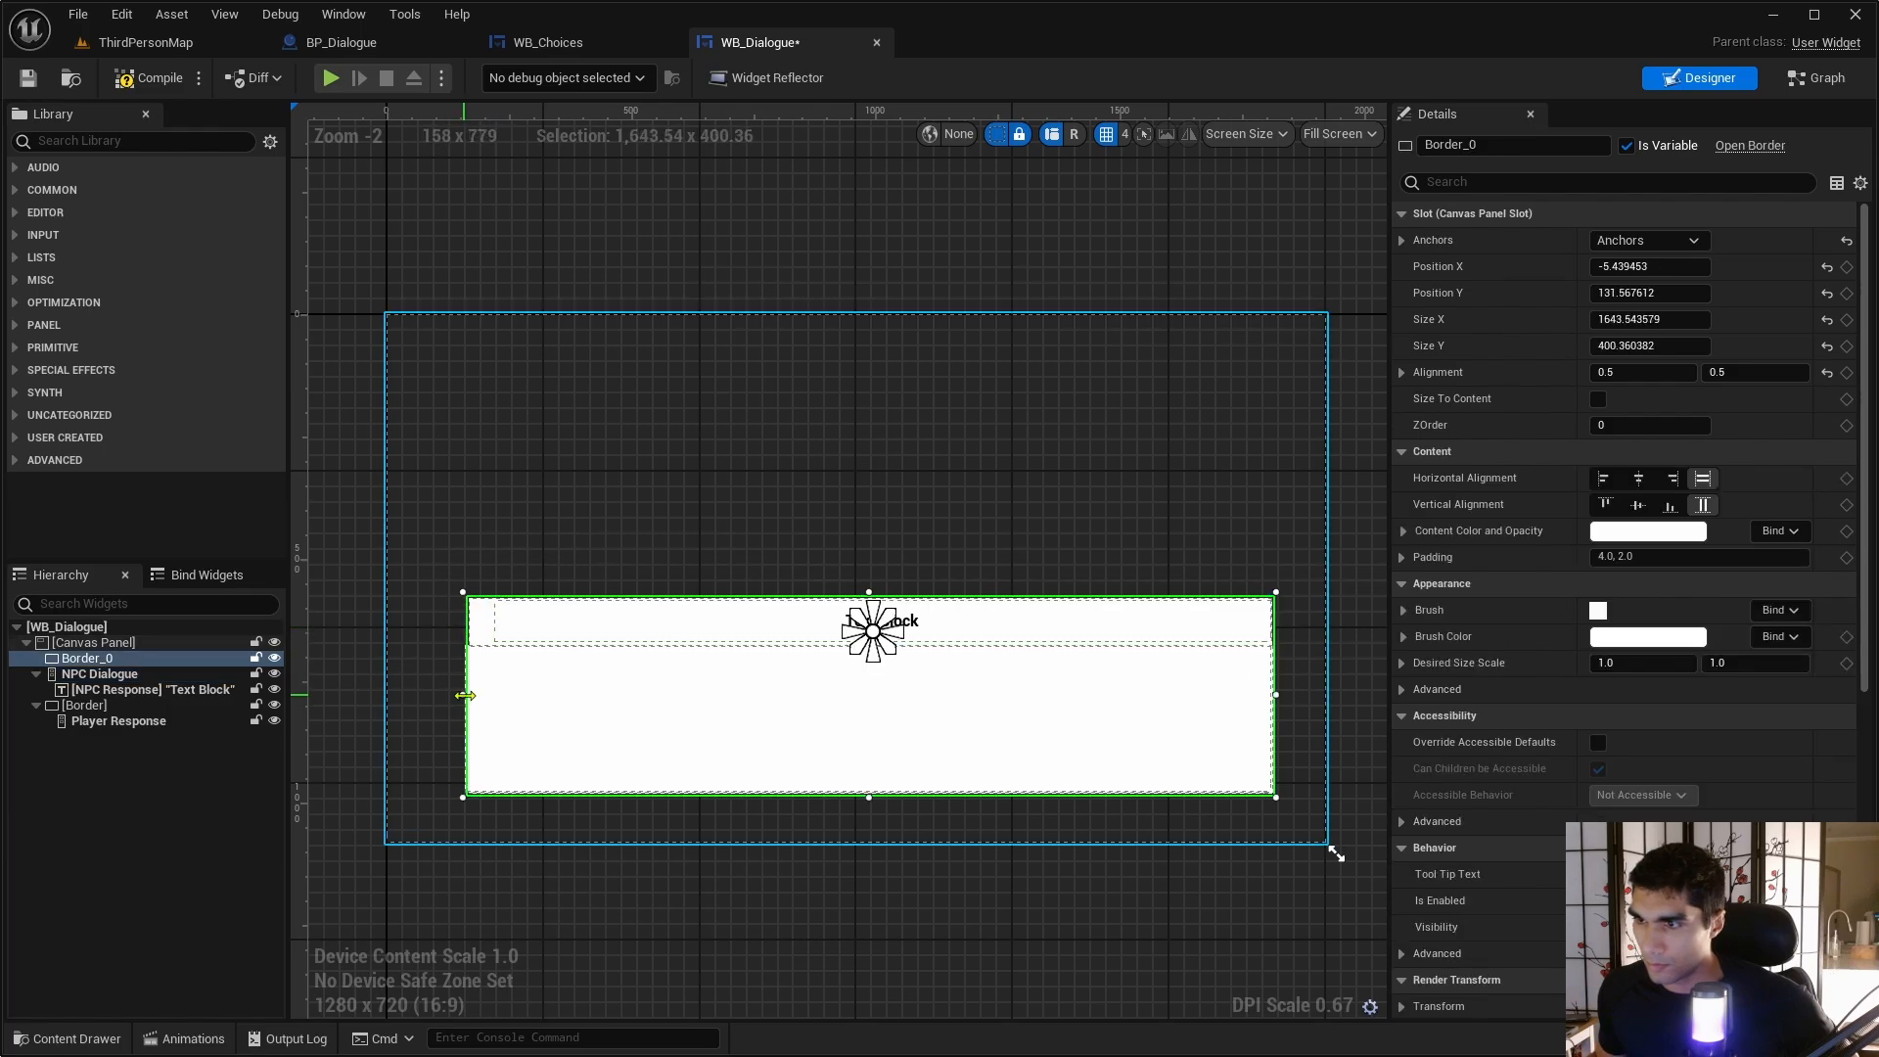
left_click_drag(456, 695, 462, 695)
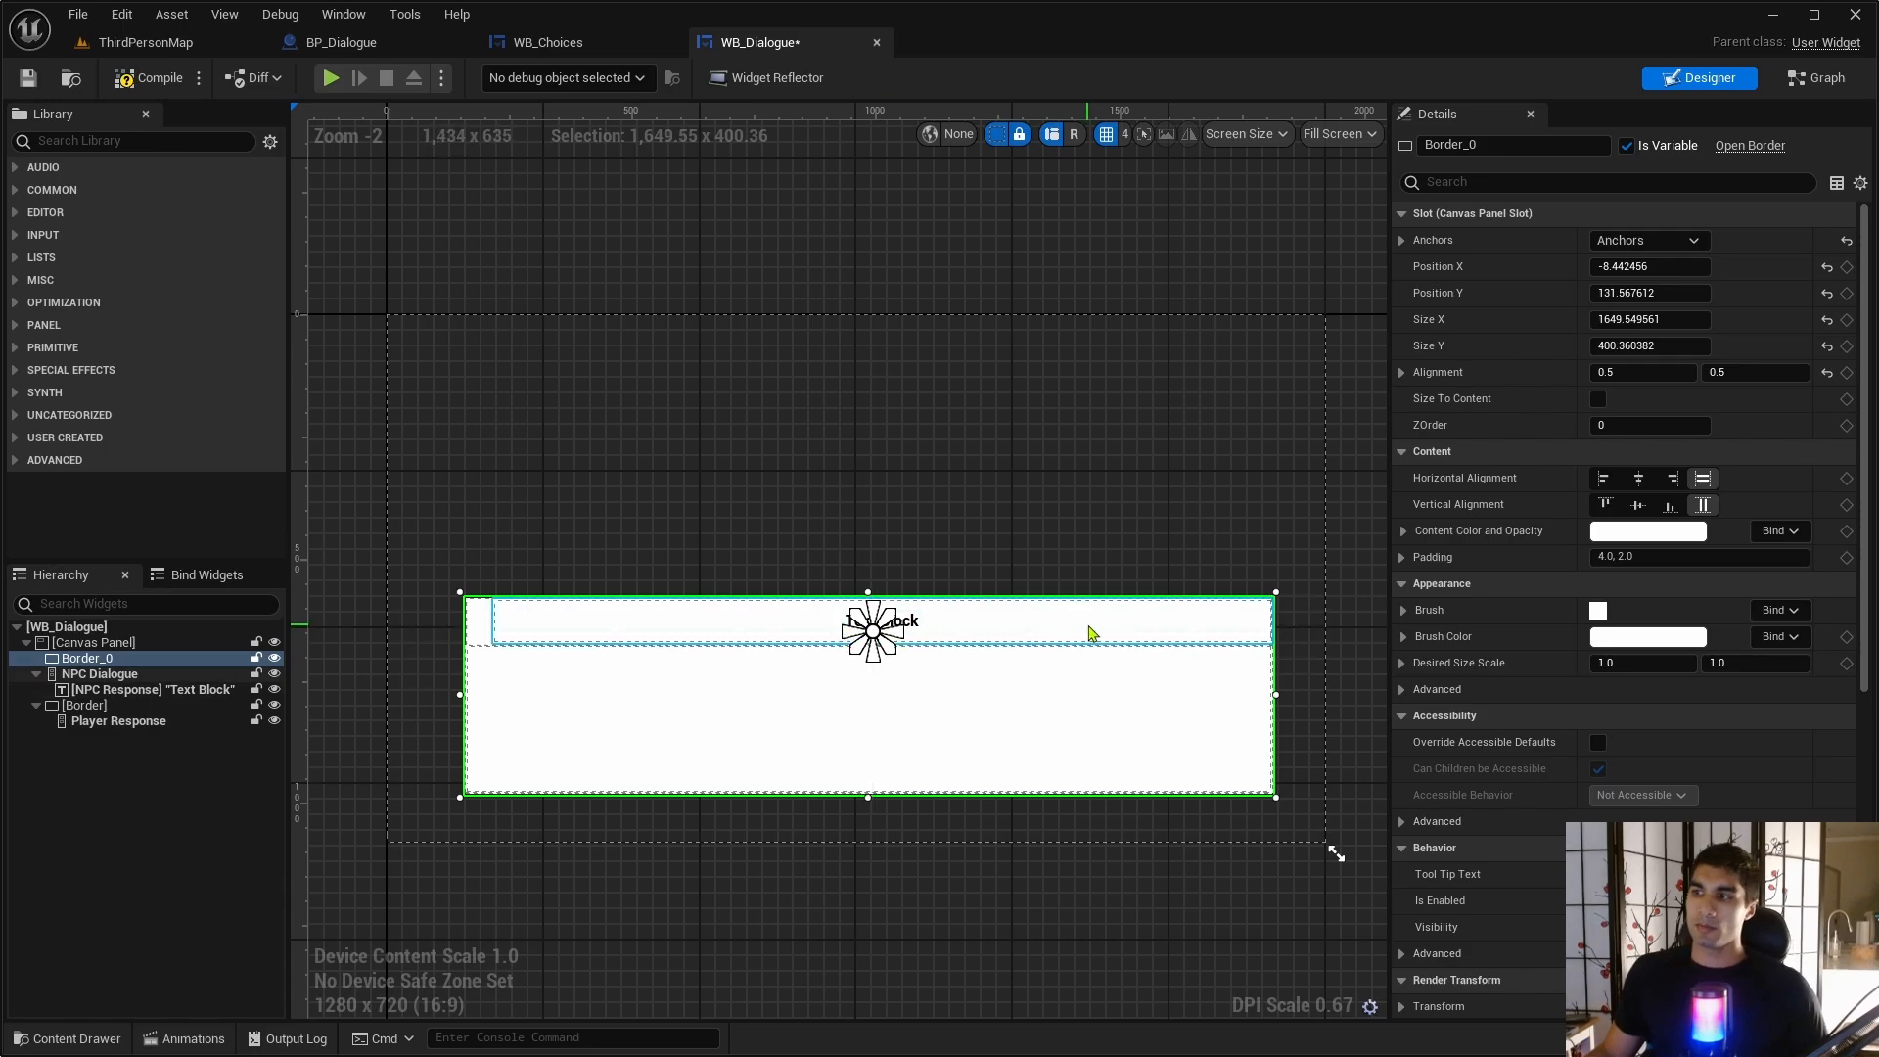
left_click(524, 632)
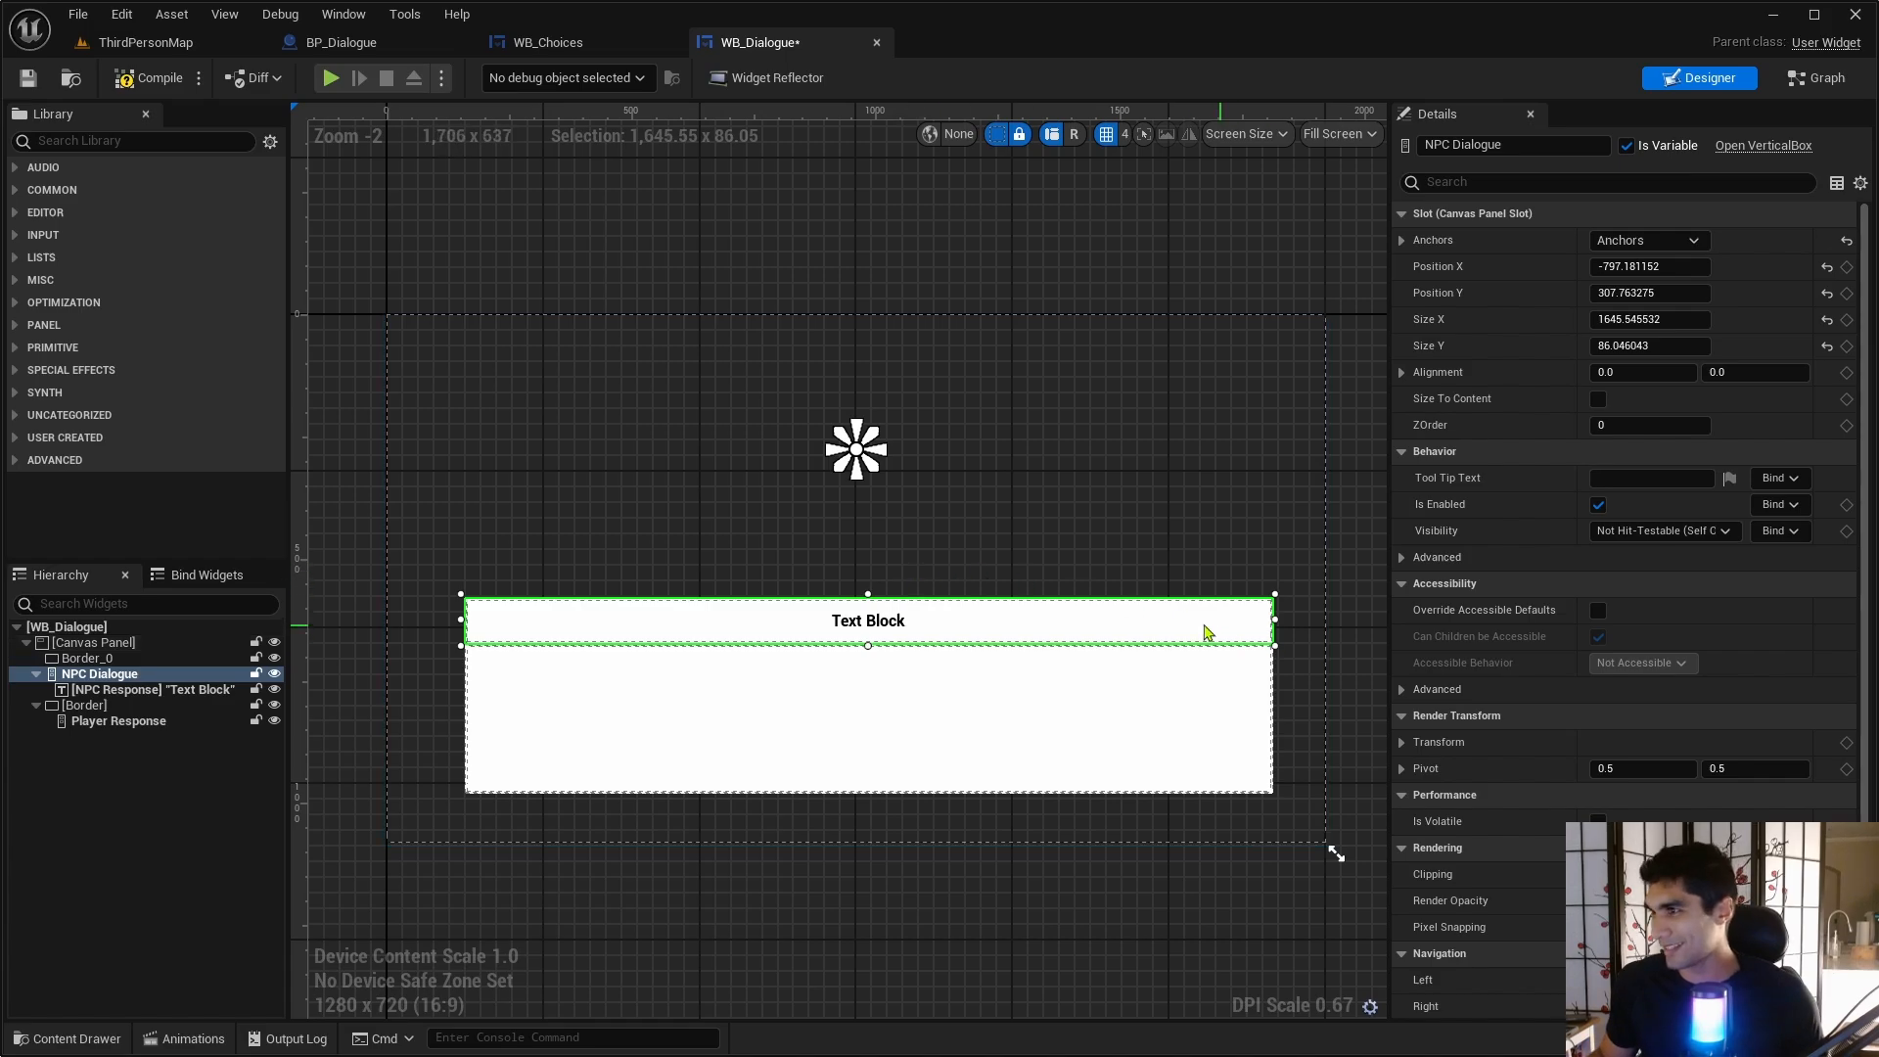
- Shorten the player response border to about 186 high and Border_0 to about 282 high
left_click(1107, 743)
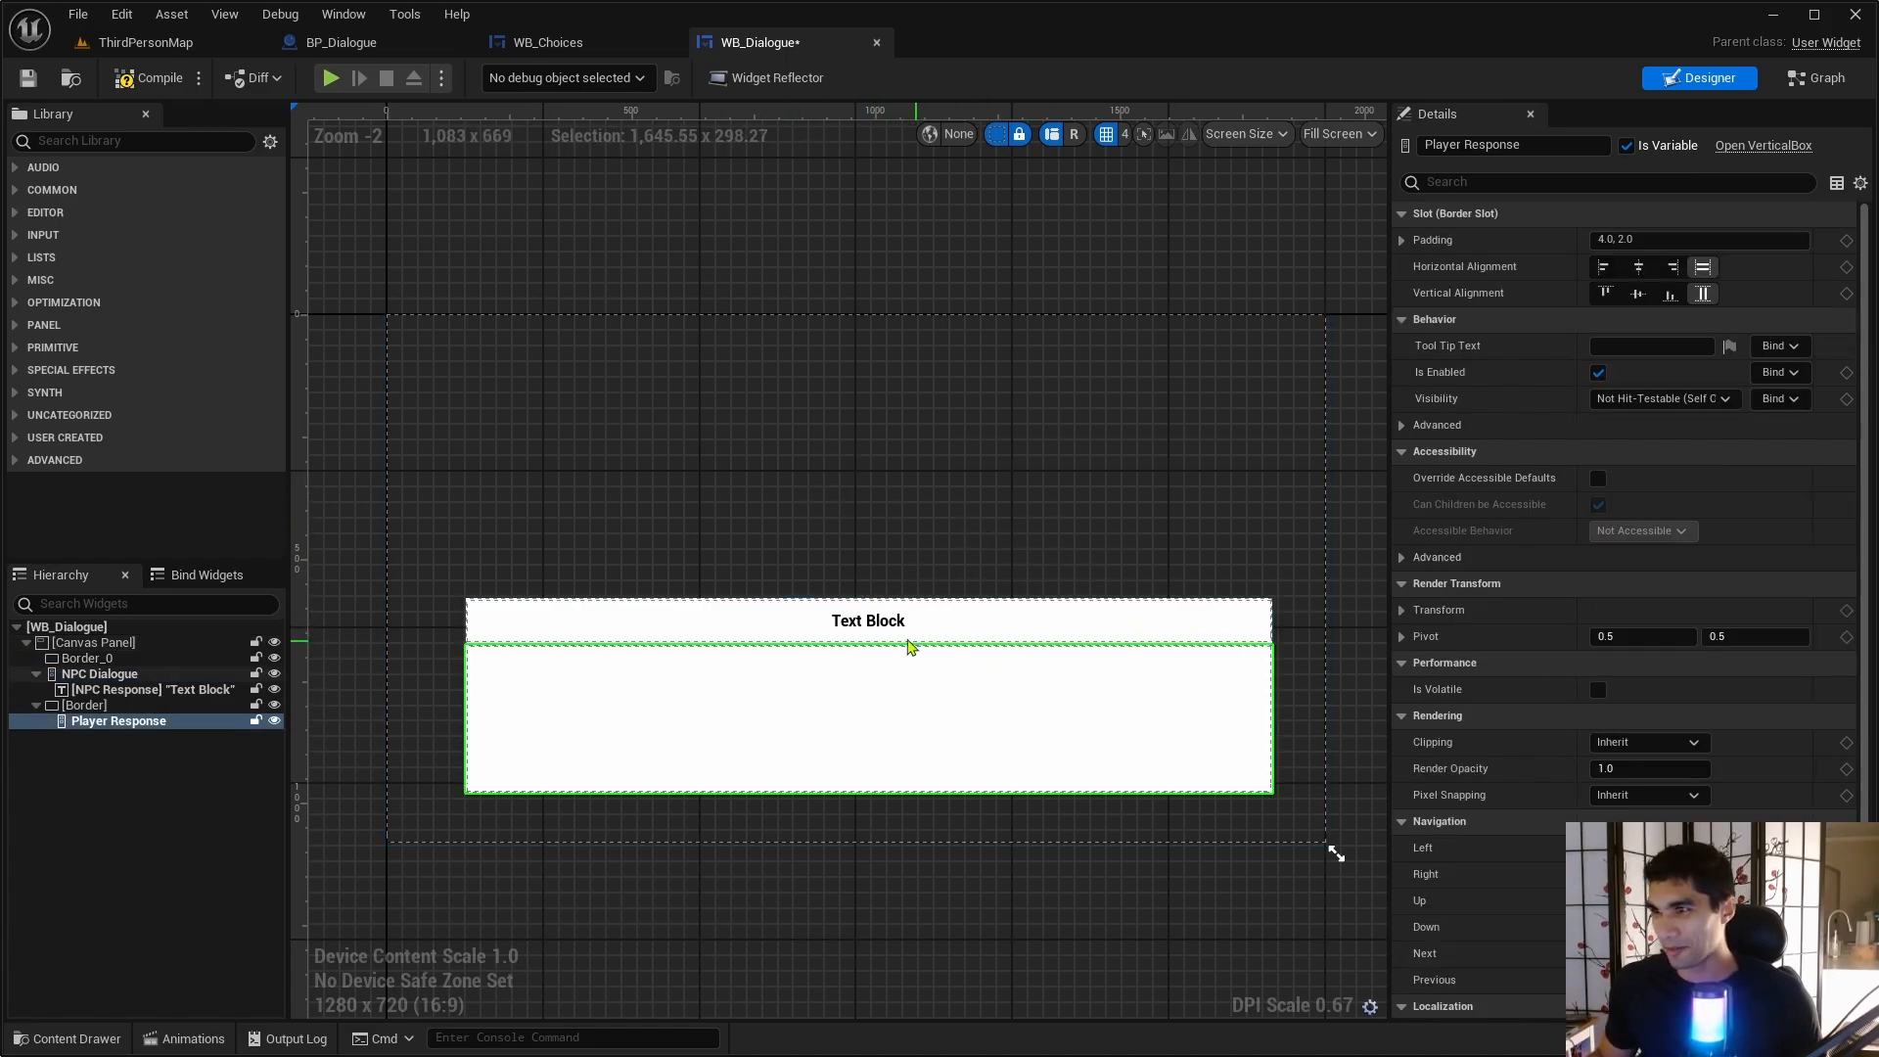
left_click(88, 705)
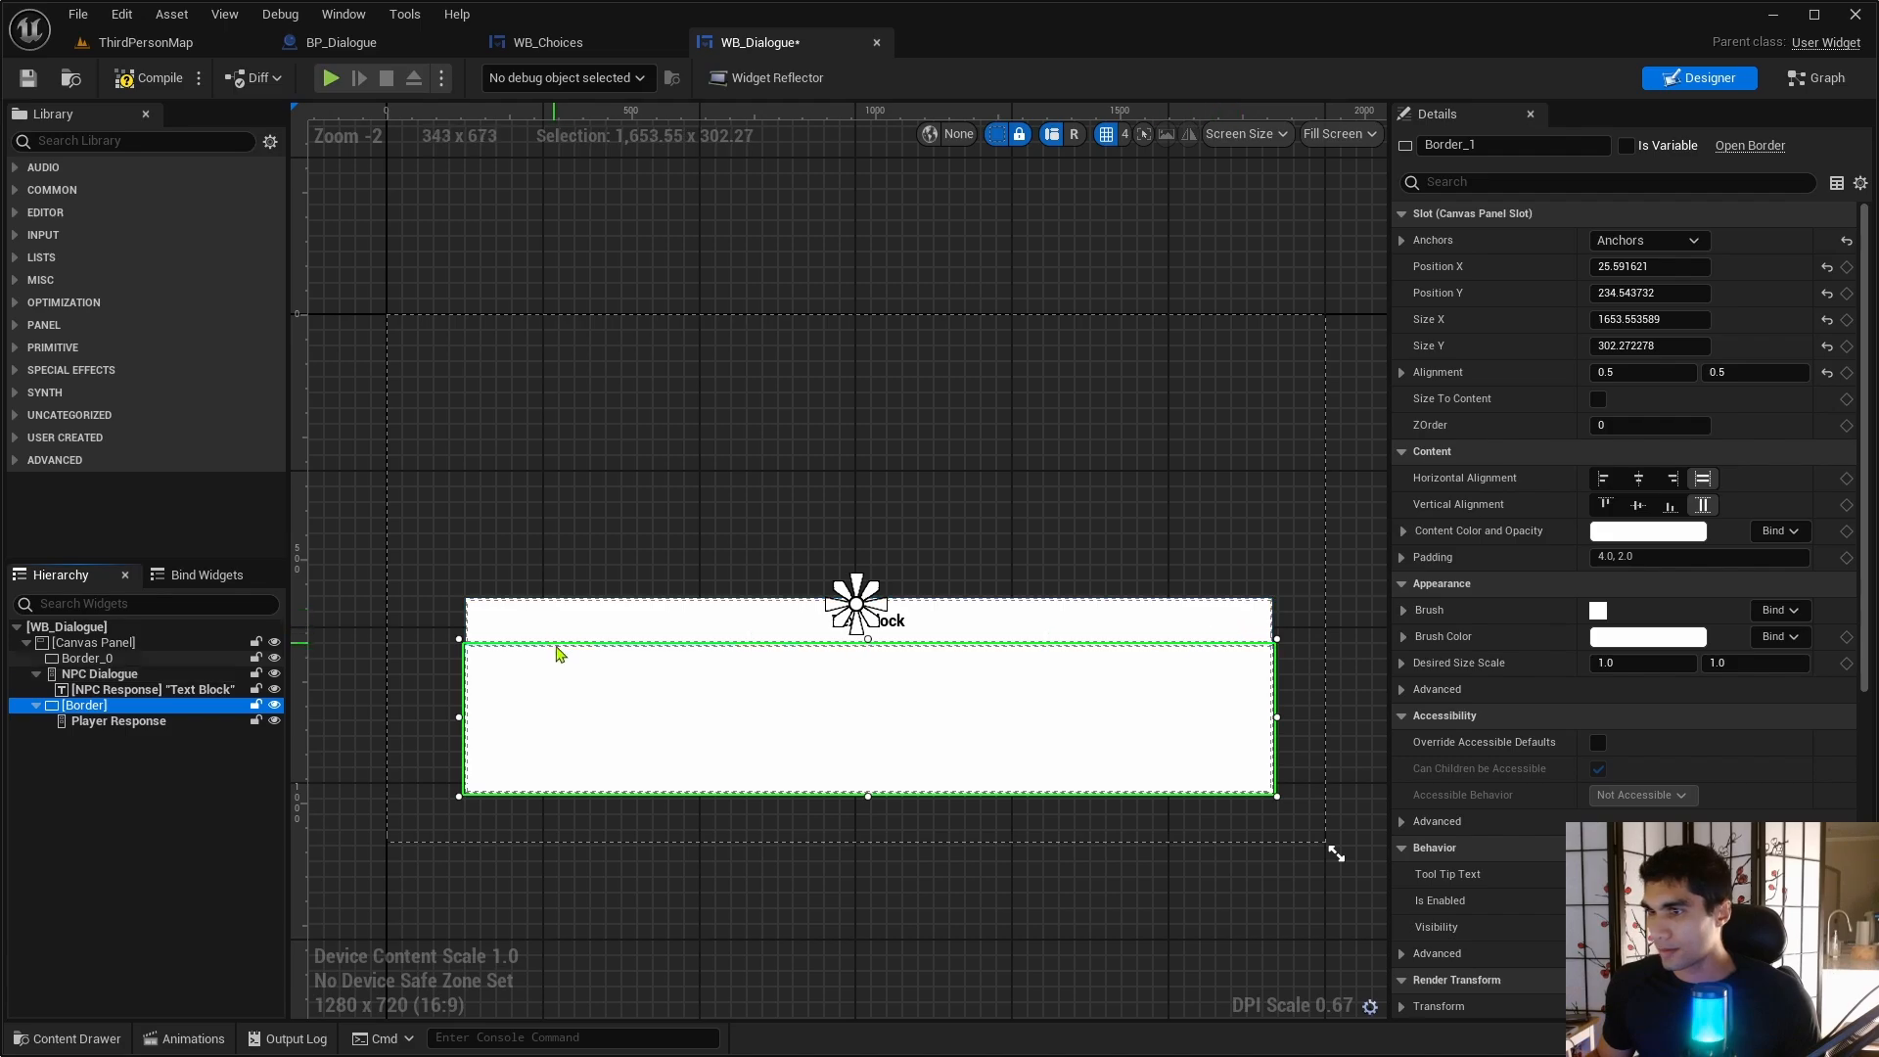
left_click(1141, 488)
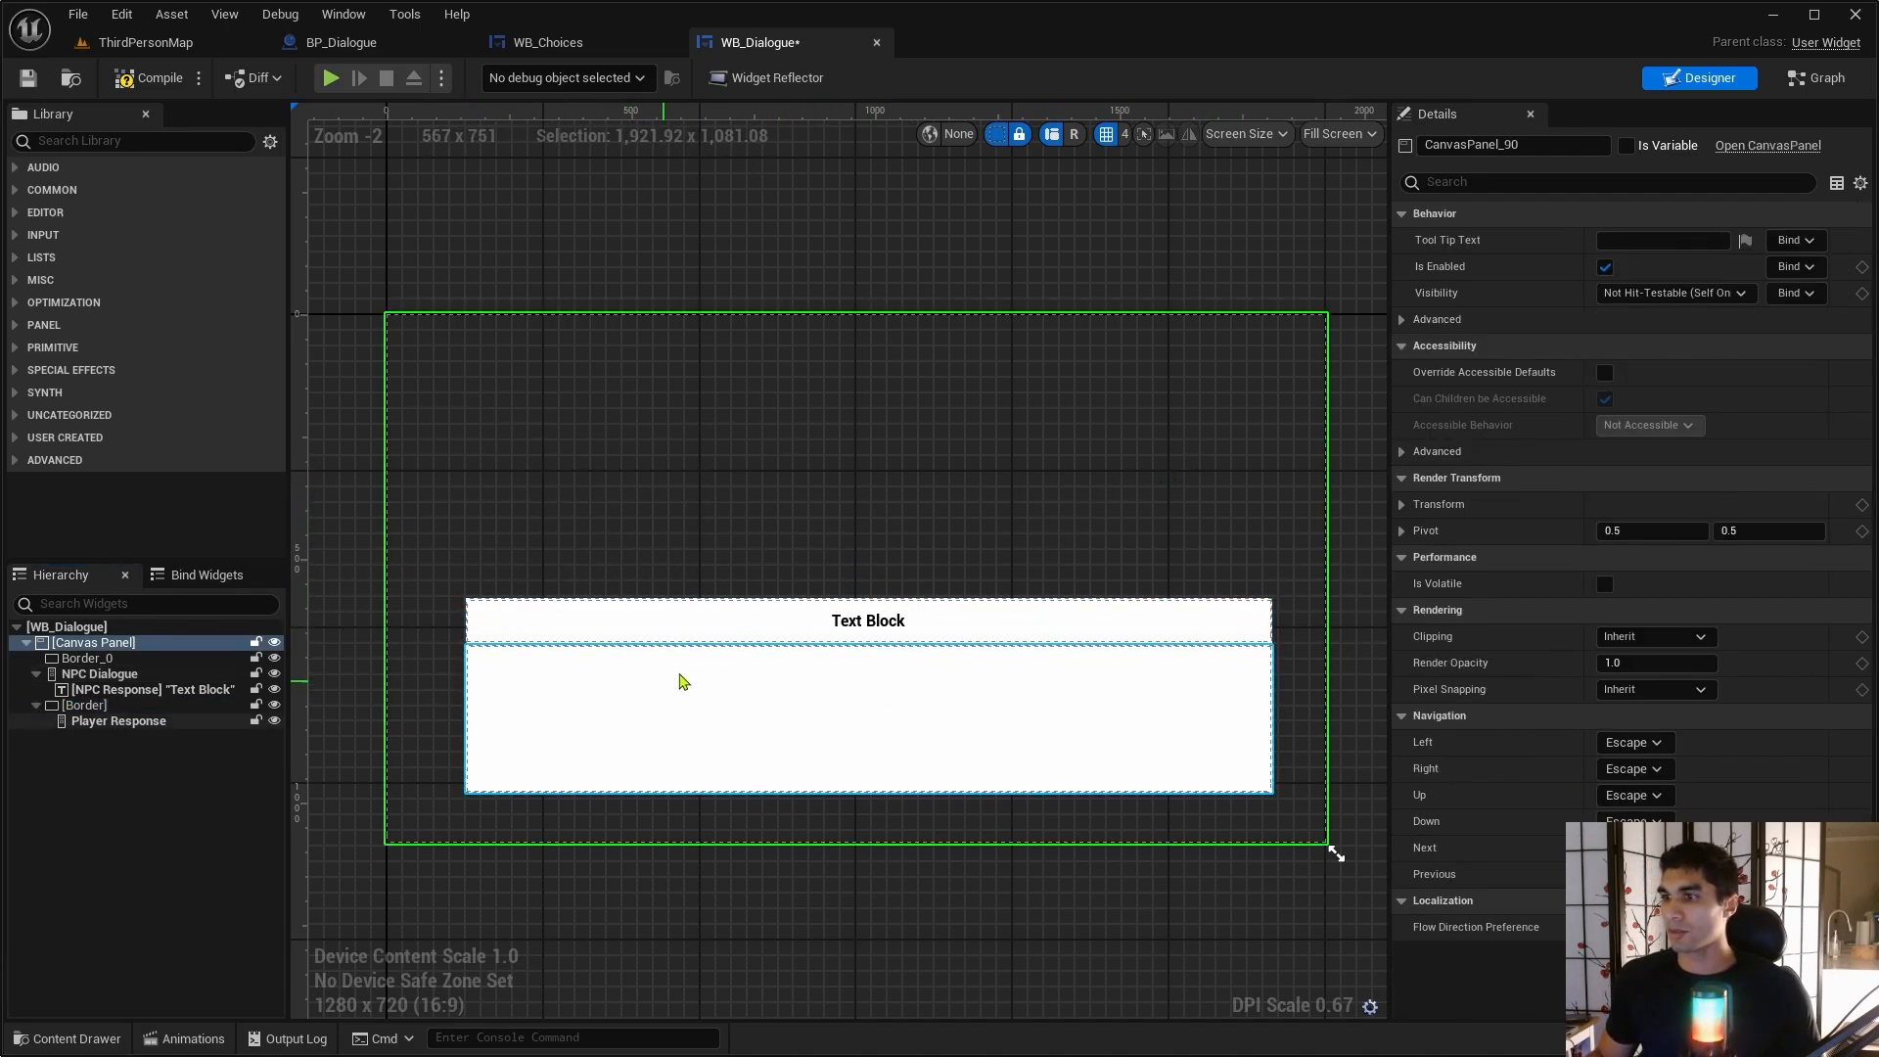
left_click(842, 770)
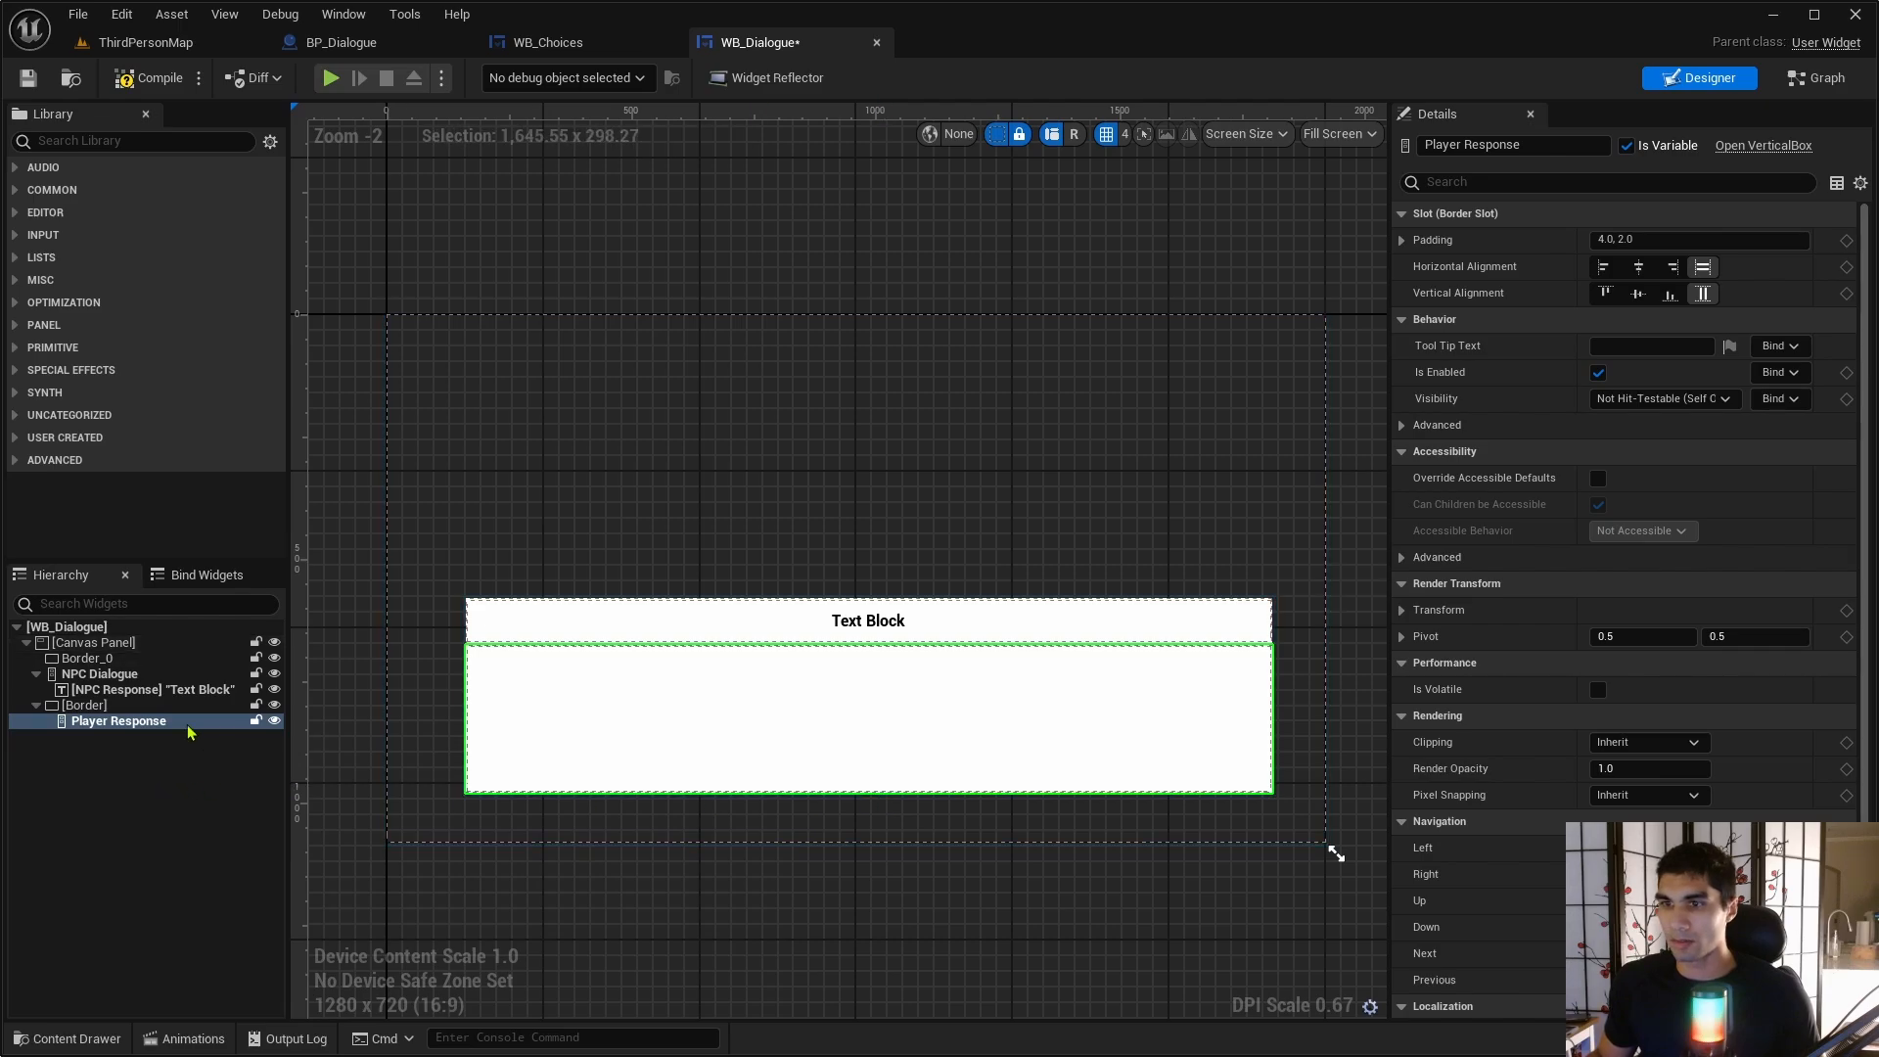
left_click(166, 691)
left_click(143, 706)
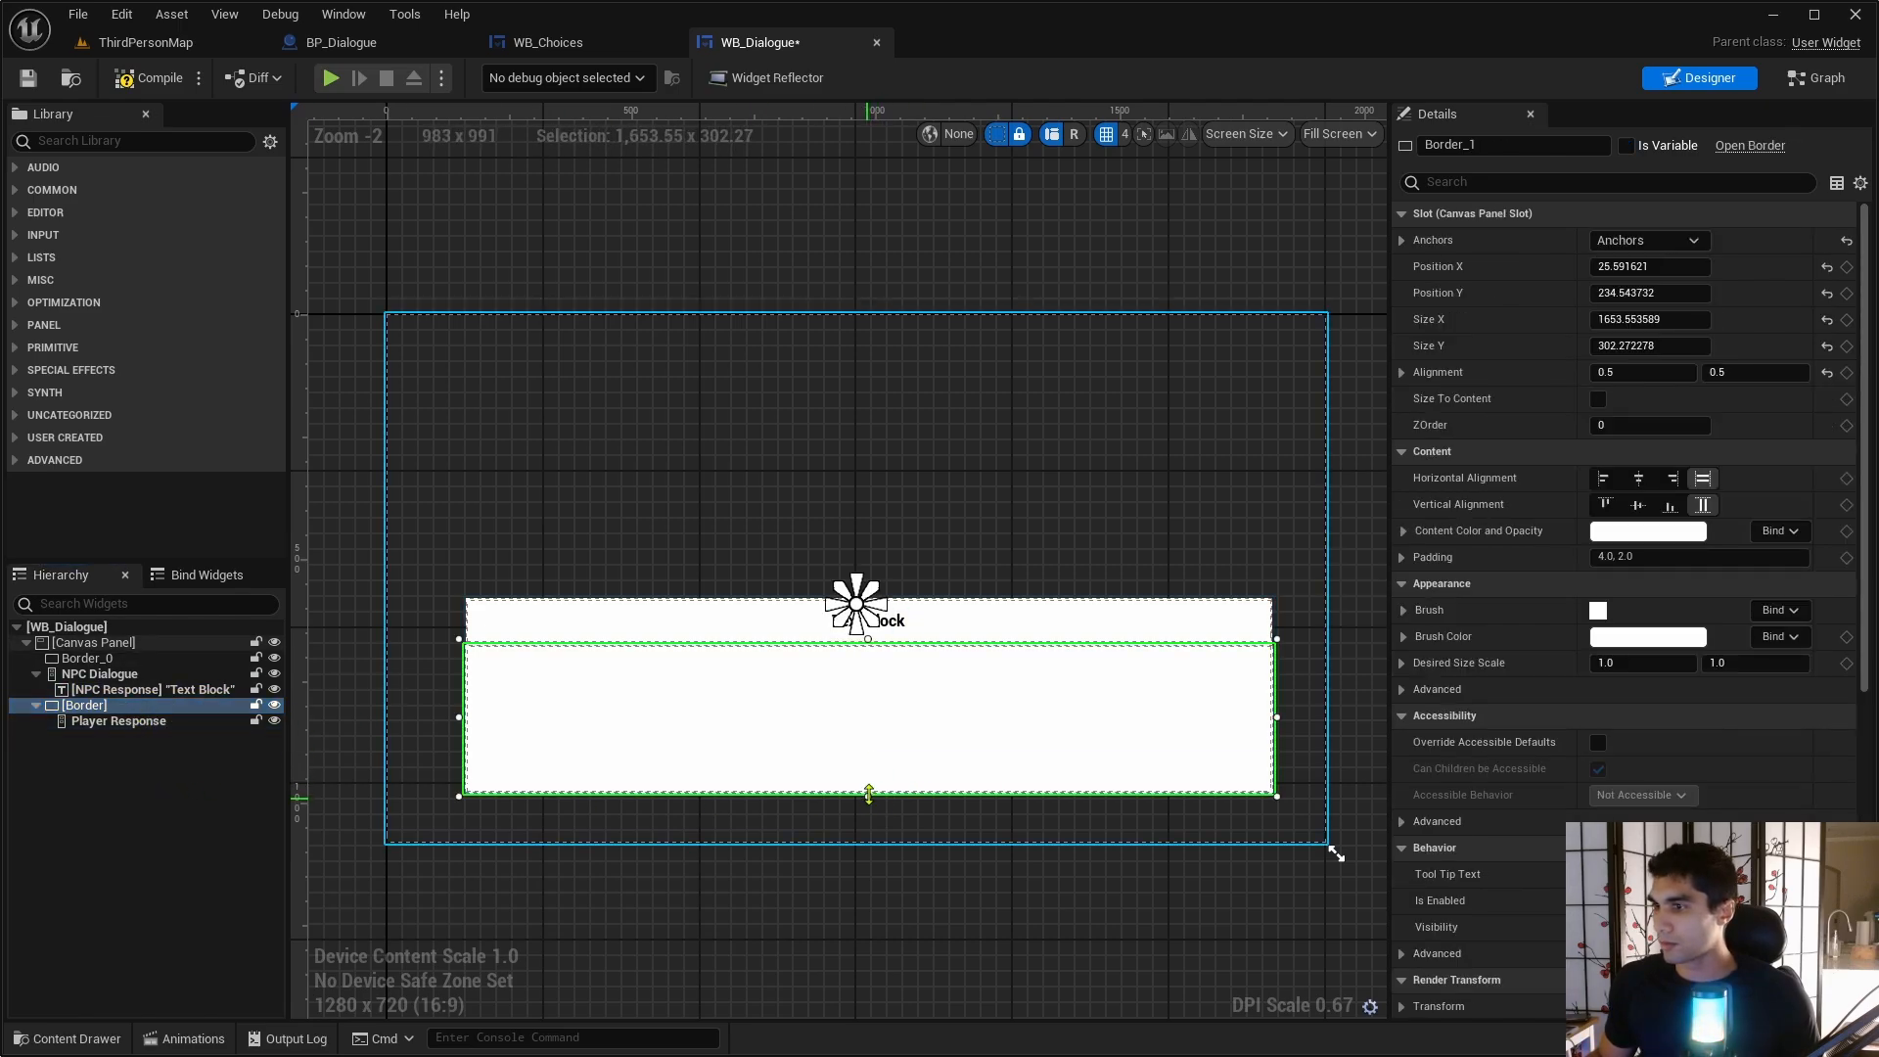
left_click_drag(868, 793, 863, 740)
left_click(872, 795)
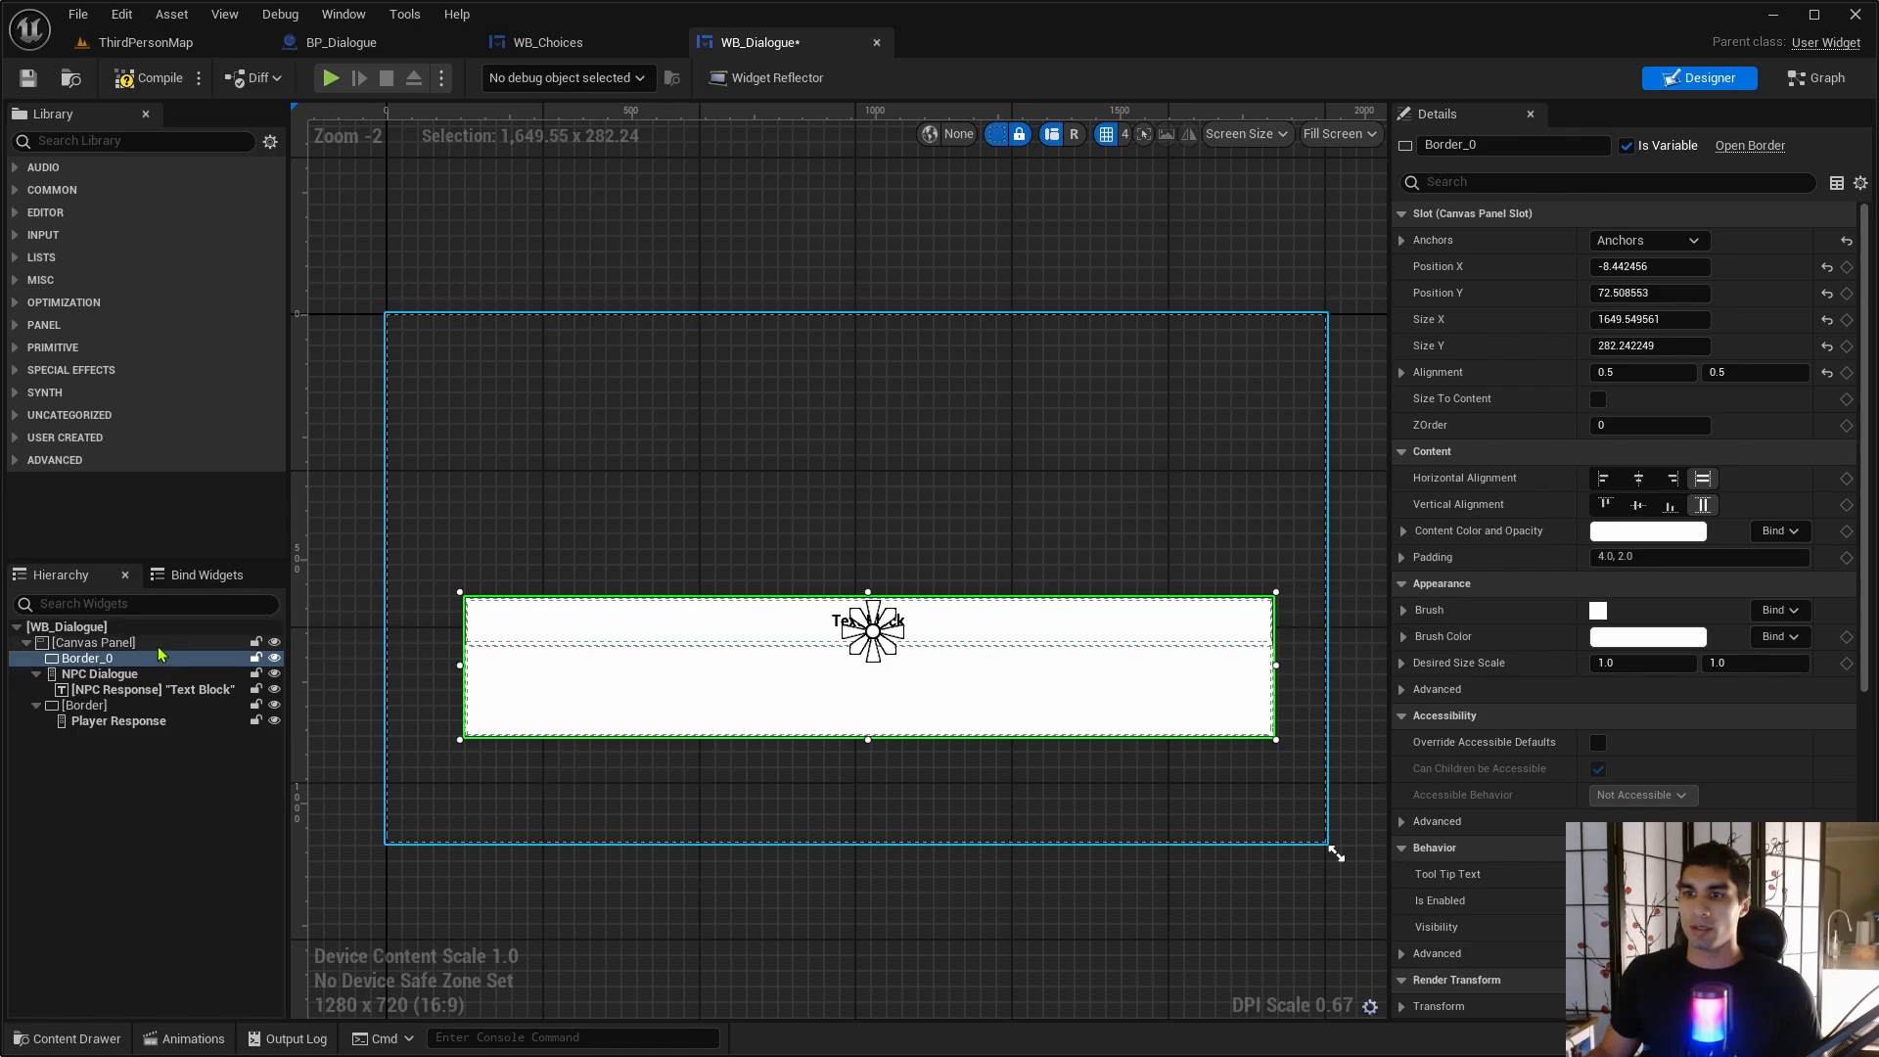
- Select all widgets inside the Canvas Panel and move them together down to the canvas's lower edge
left_click(93, 642)
left_click(137, 675, "shift")
left_click(133, 644, "ctrl")
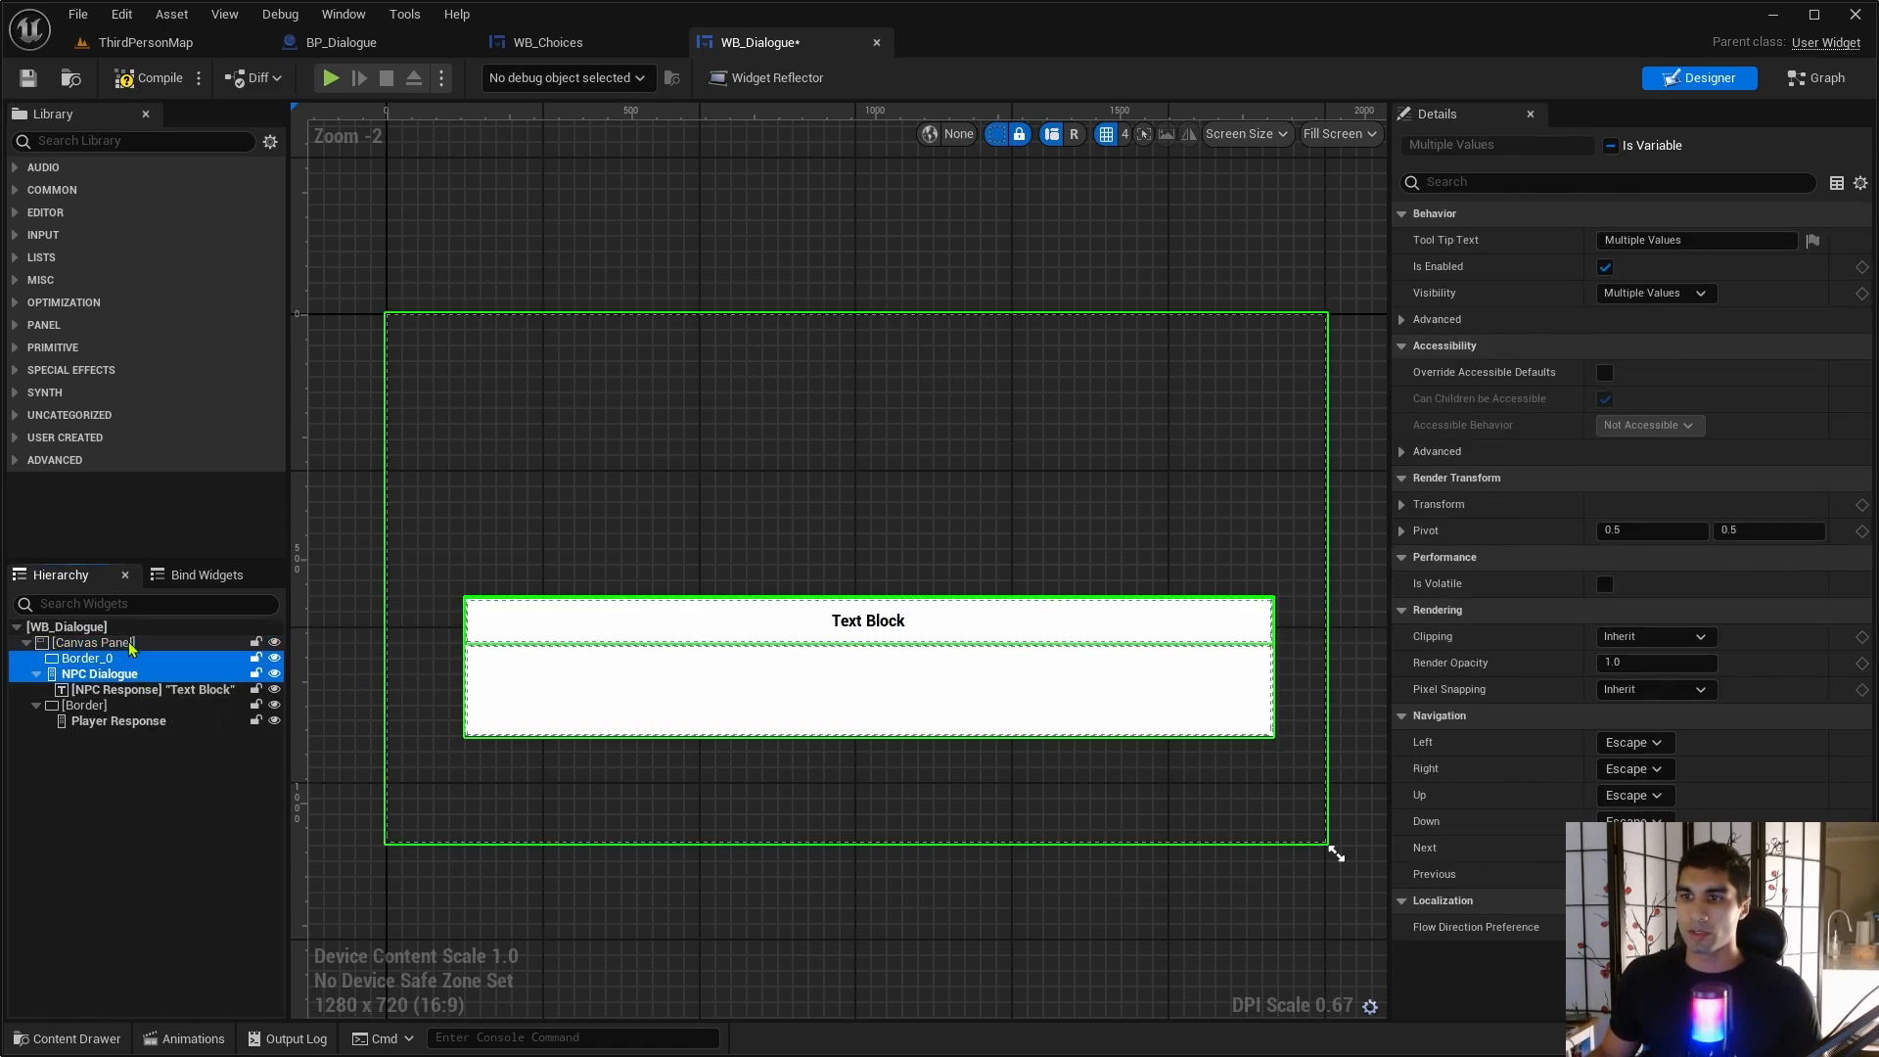
left_click(127, 721, "shift")
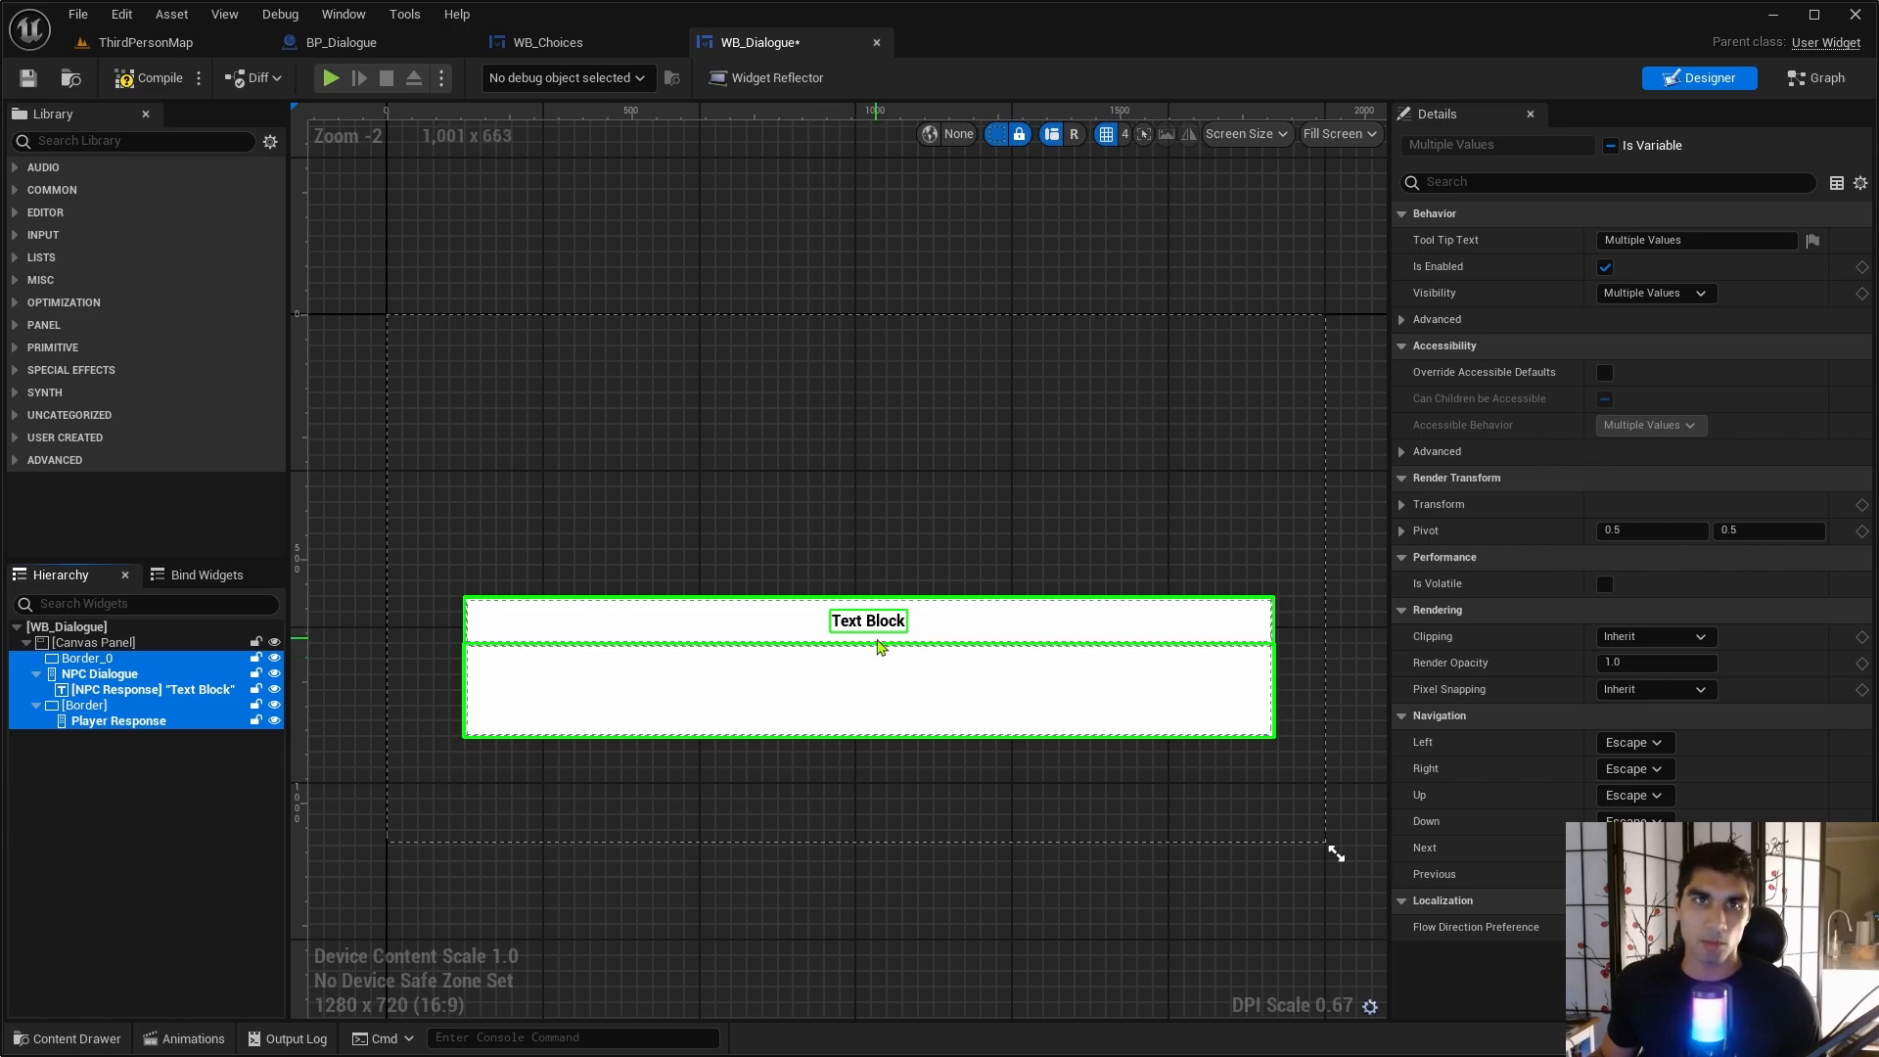
left_click_drag(1003, 630, 991, 730)
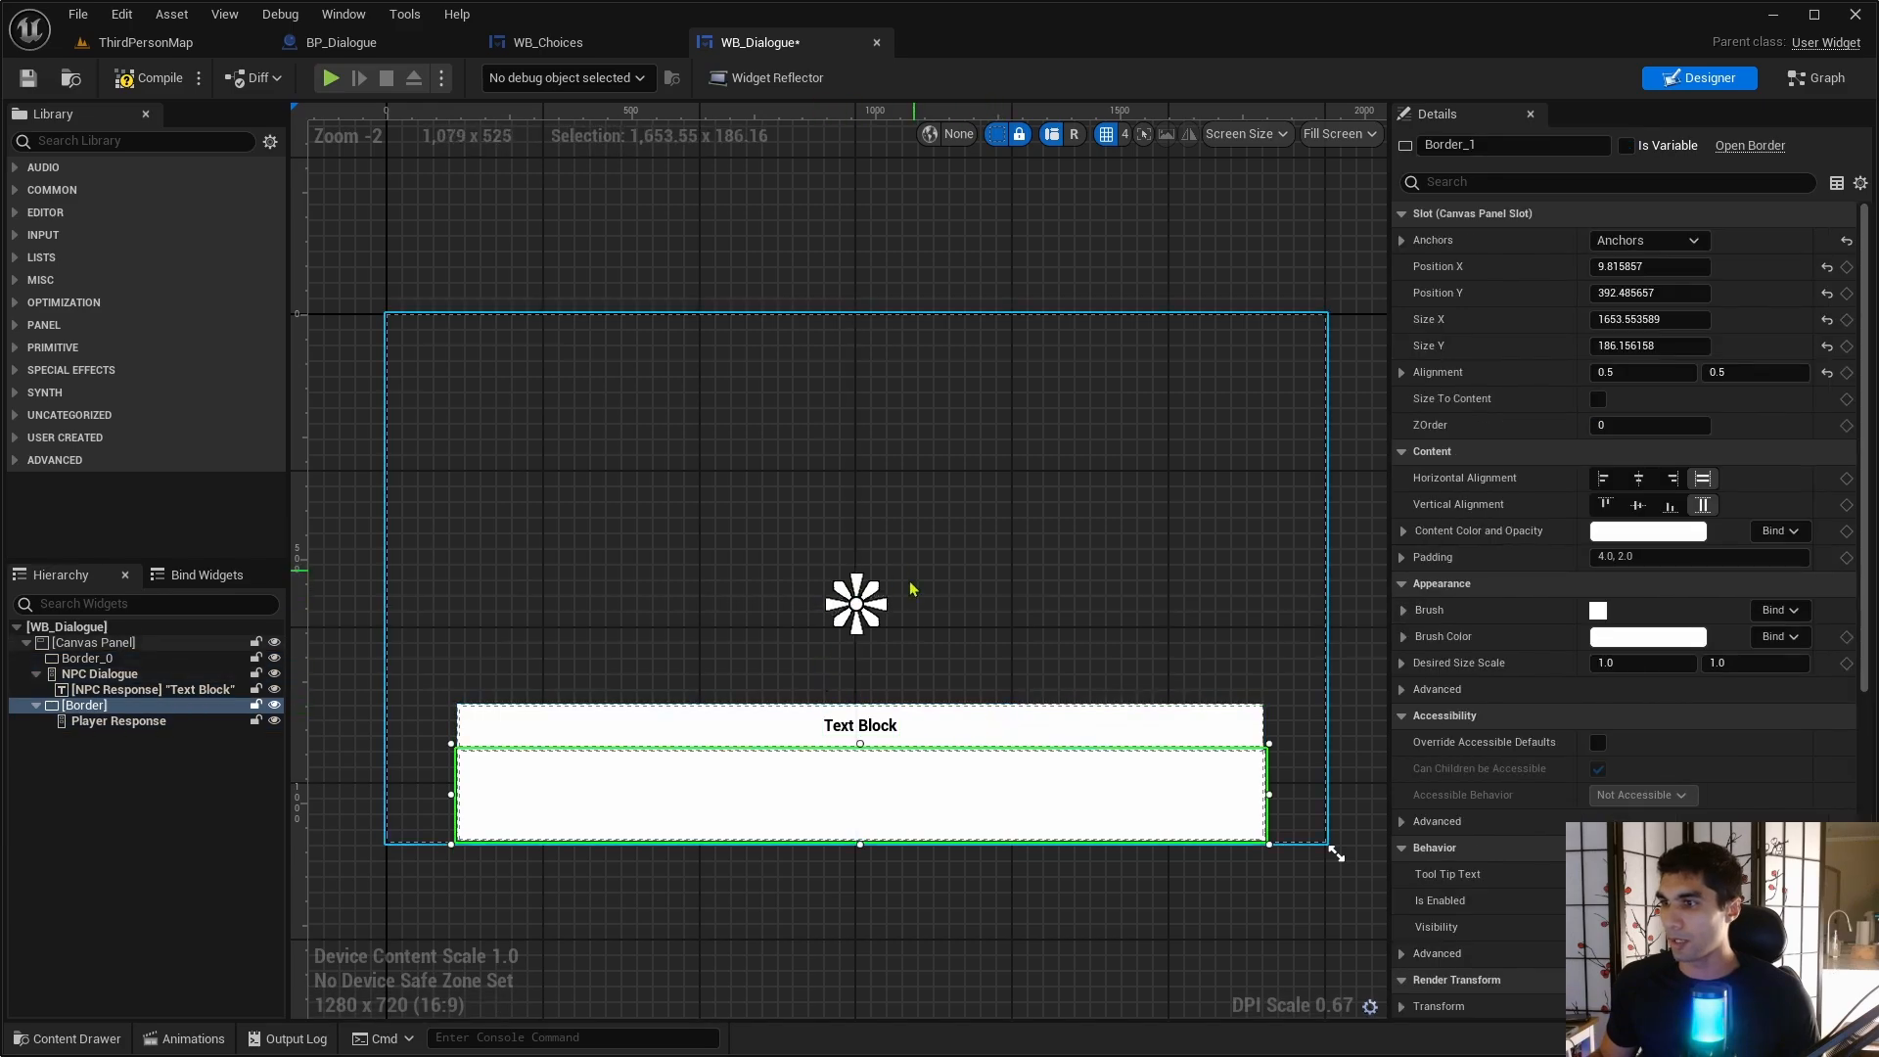
- Spread the anchors of Border_0 out to its corners
left_click(98, 658)
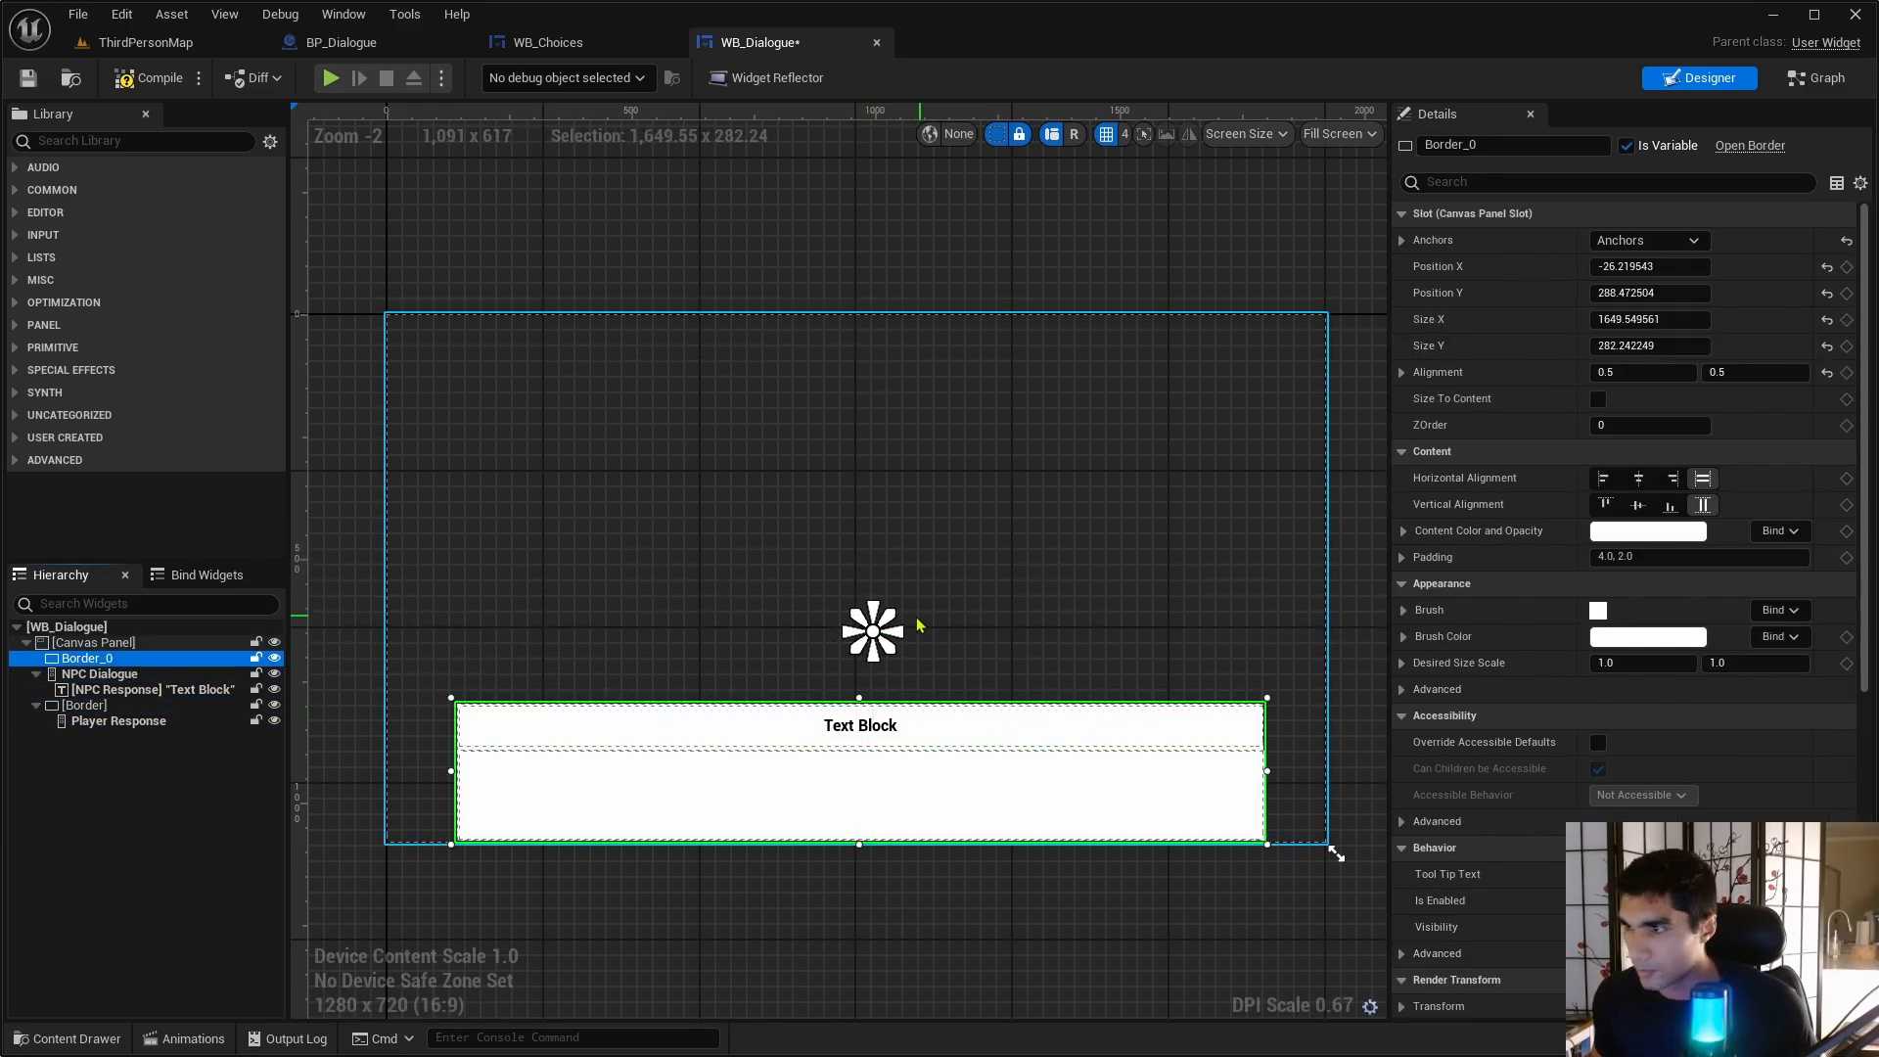
left_click_drag(857, 603, 859, 684)
left_click_drag(858, 806, 1277, 861)
left_click_drag(850, 861, 445, 861)
- Spread the anchors of the NPC Dialogue box out to its four corners
left_click(115, 675)
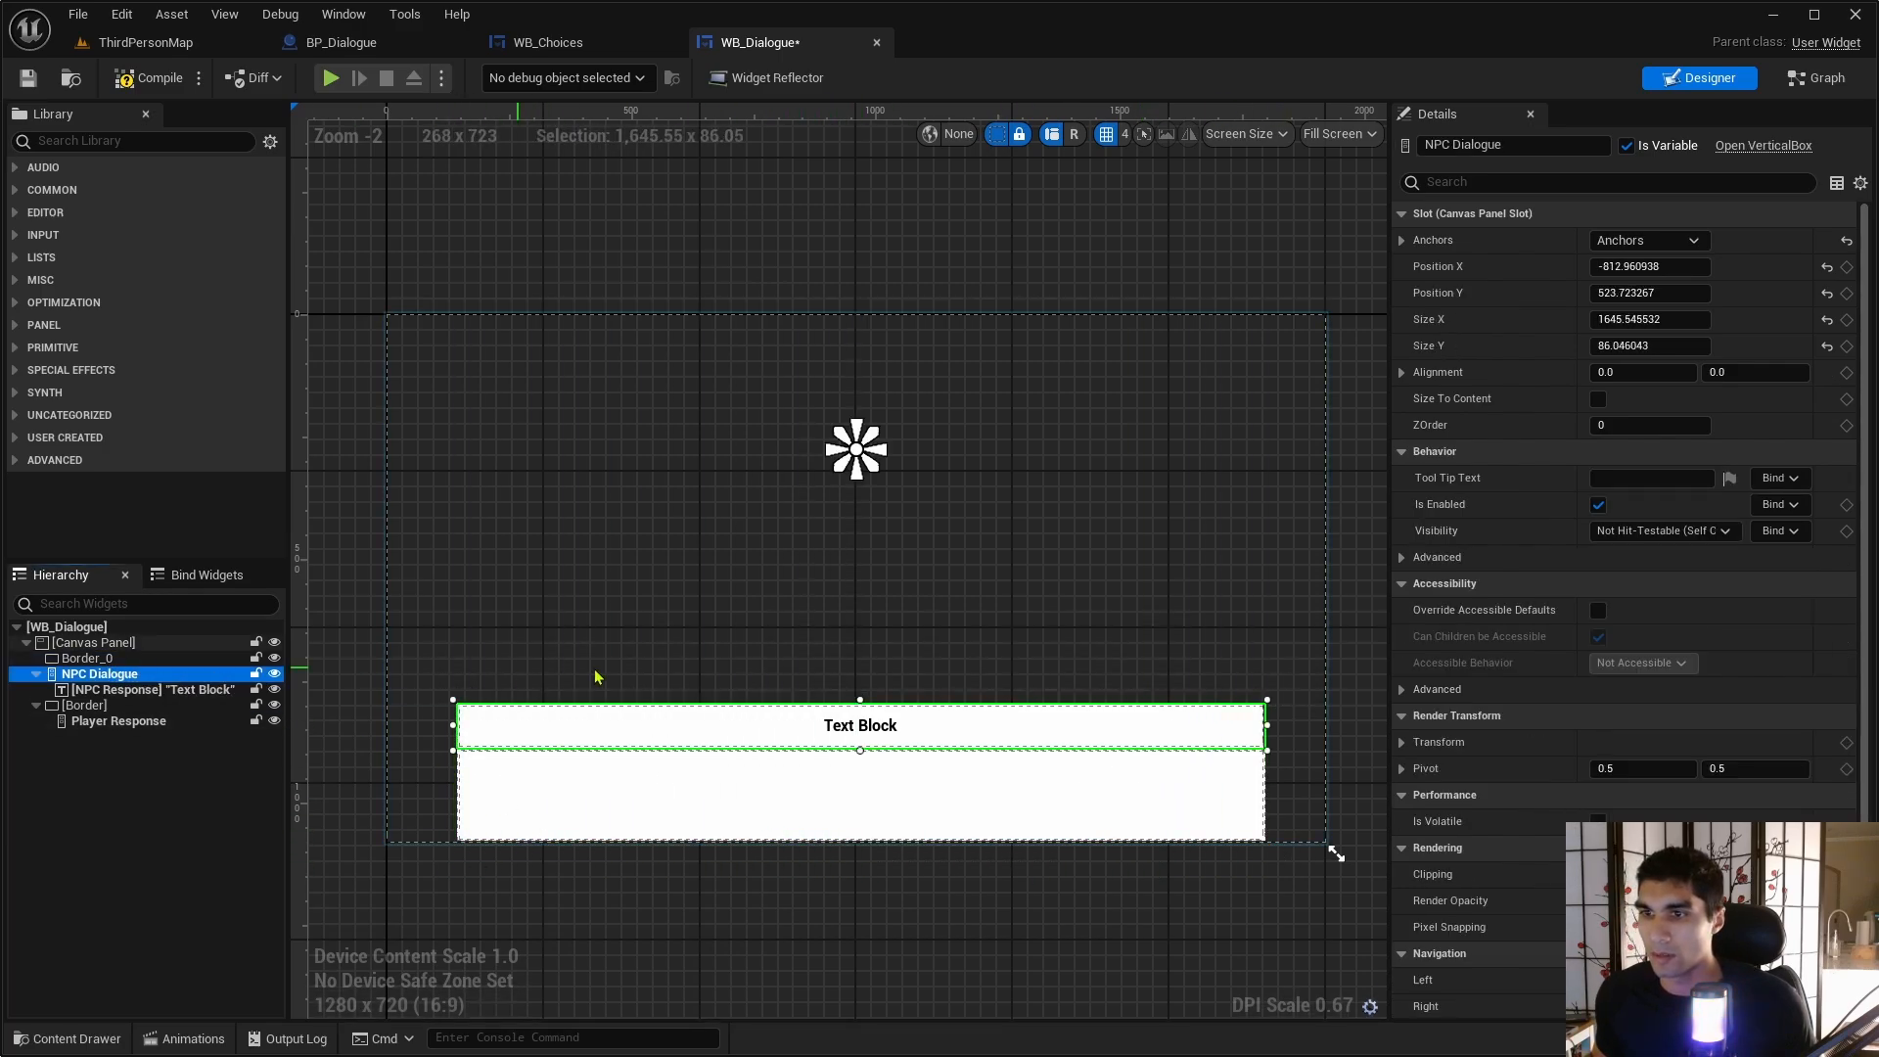
left_click_drag(858, 456, 1279, 768)
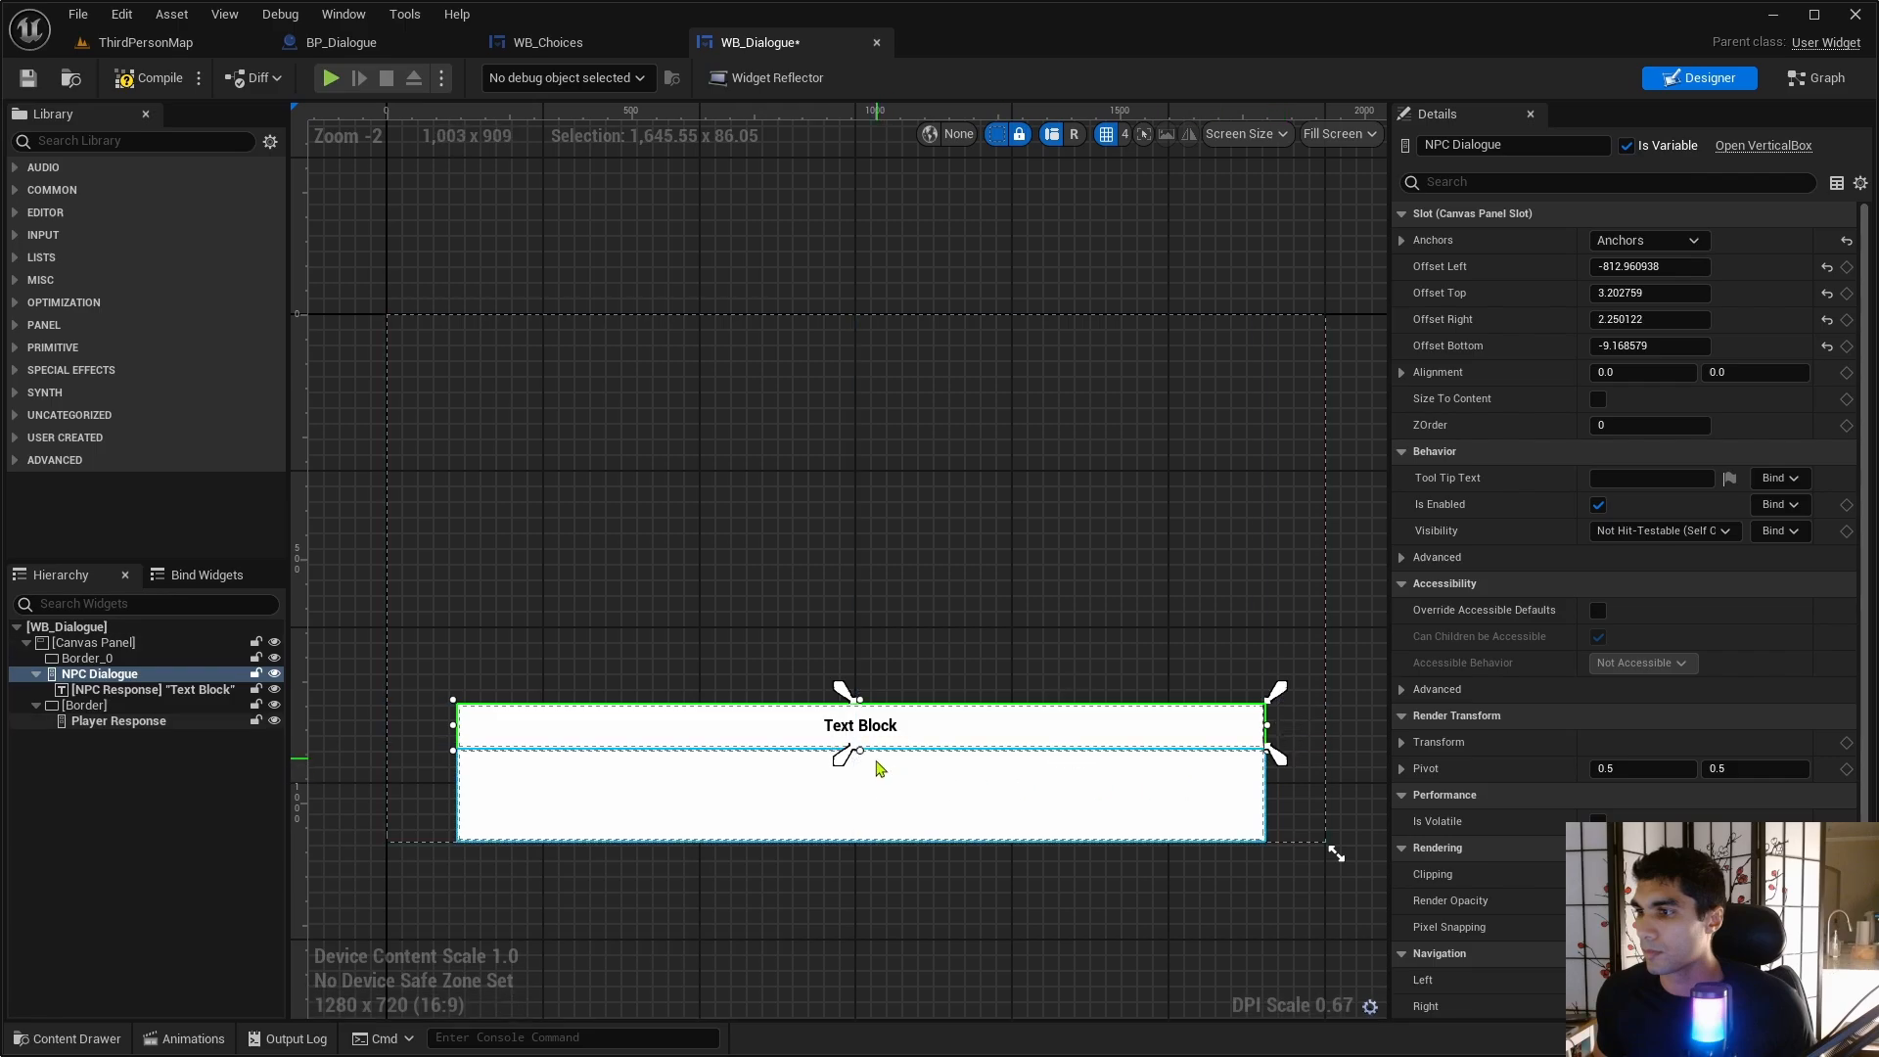
left_click_drag(854, 758, 419, 766)
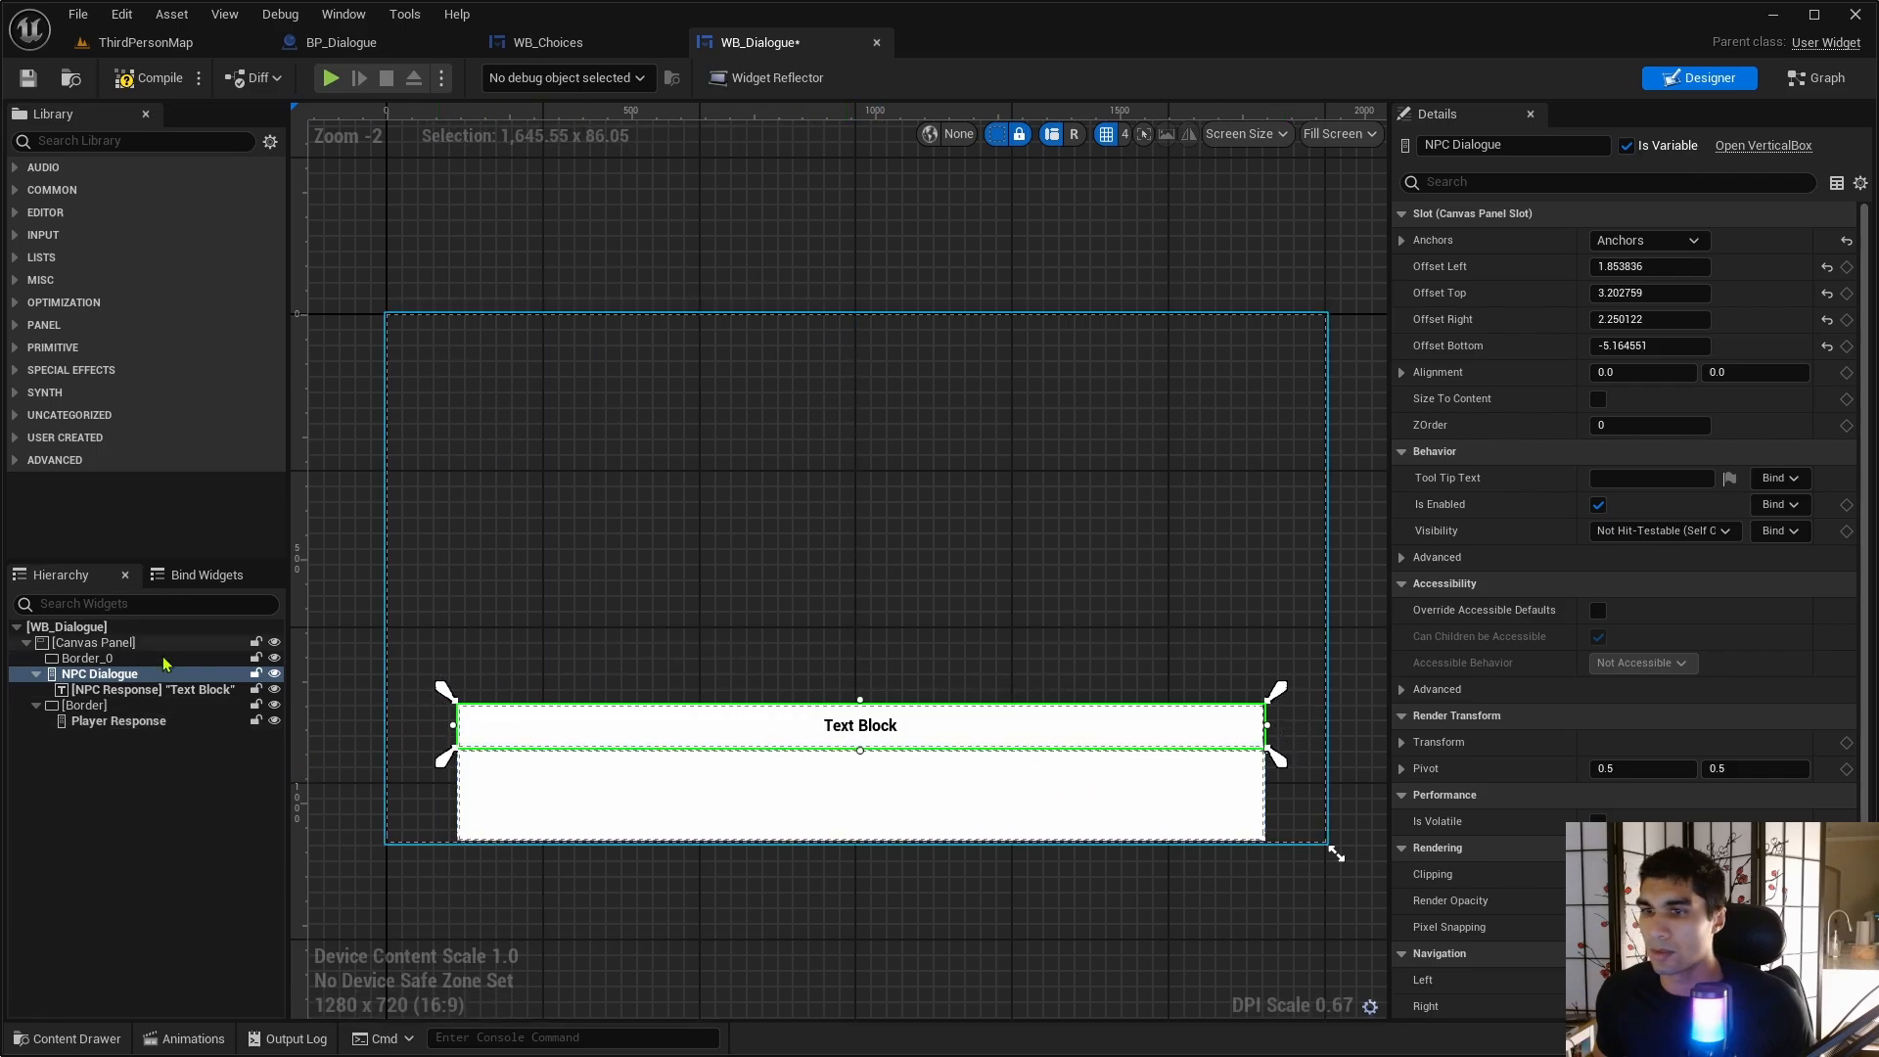
left_click(851, 725)
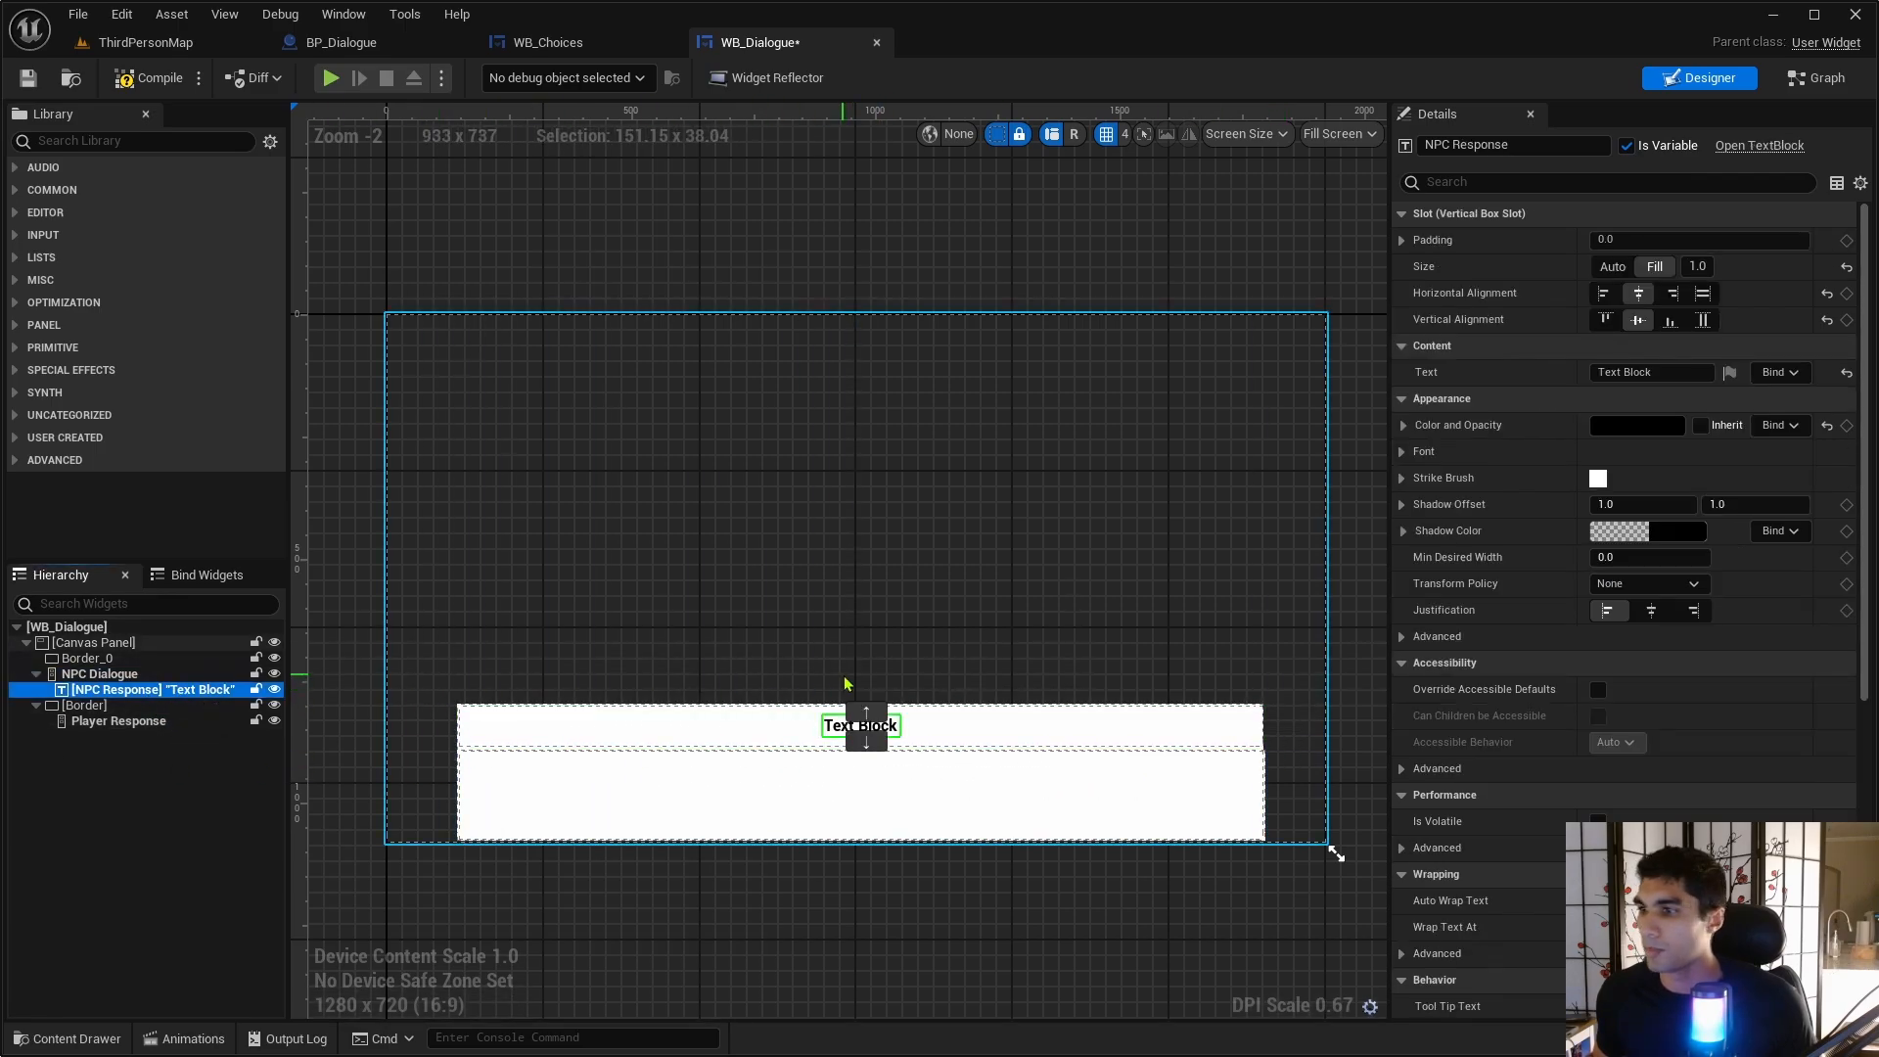
- Spread the anchors of the border containing Player Response out to its corners
left_click(110, 705)
left_click_drag(856, 603, 1282, 872)
left_click_drag(847, 871, 445, 863)
- Delete the Player Response vertical box from the lower border
left_click(147, 721)
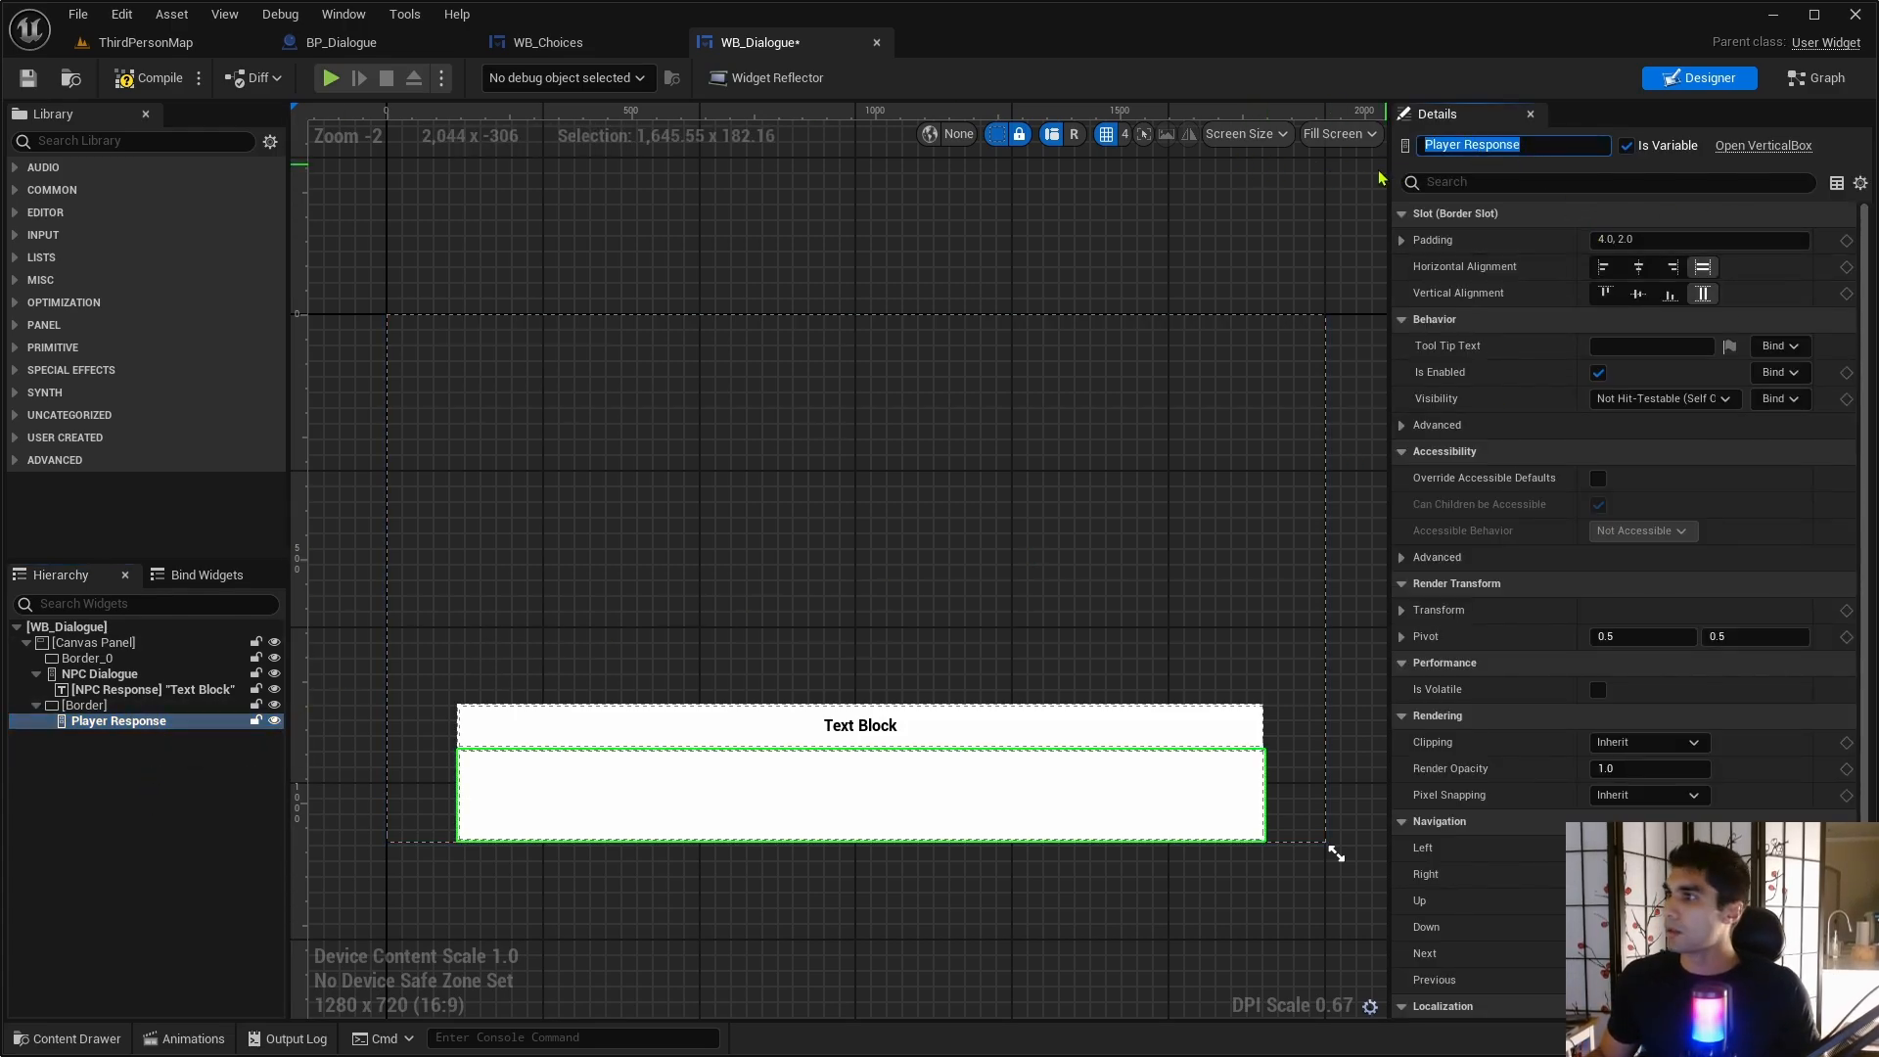
left_click(90, 805)
left_click(157, 721)
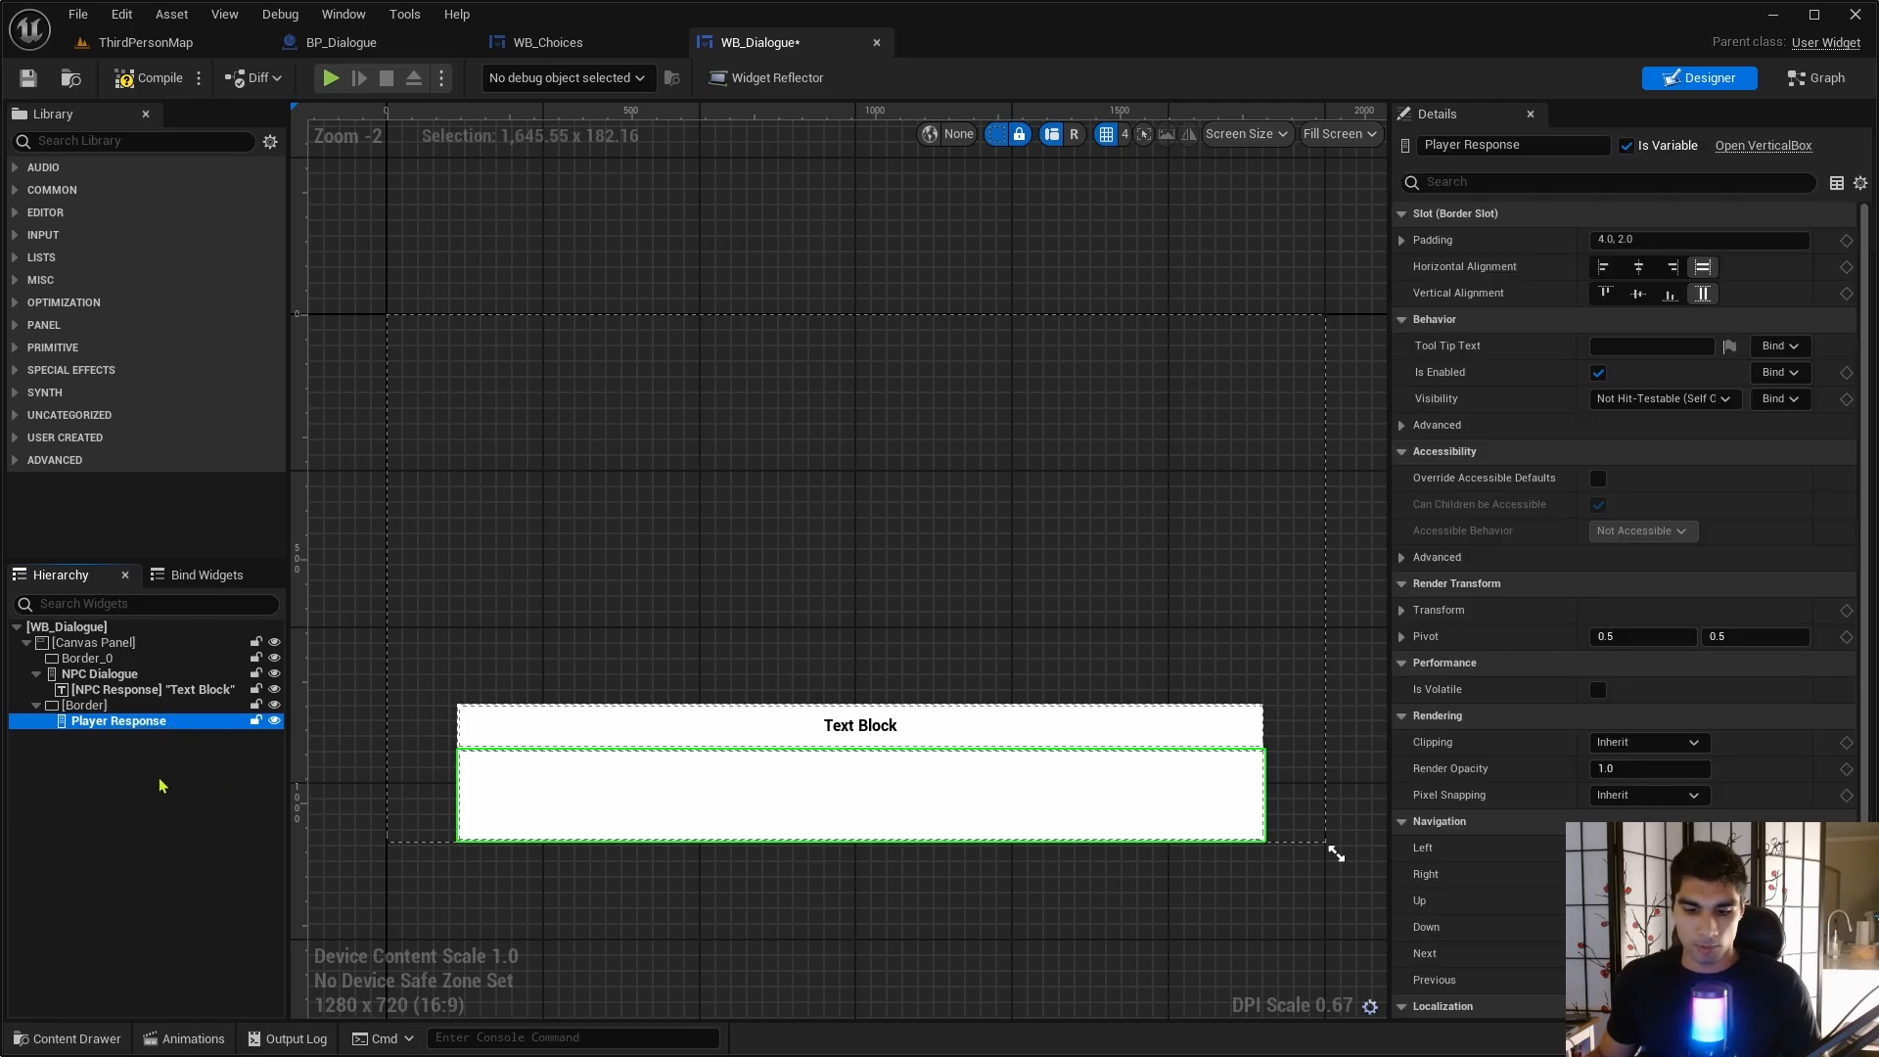
key("Delete")
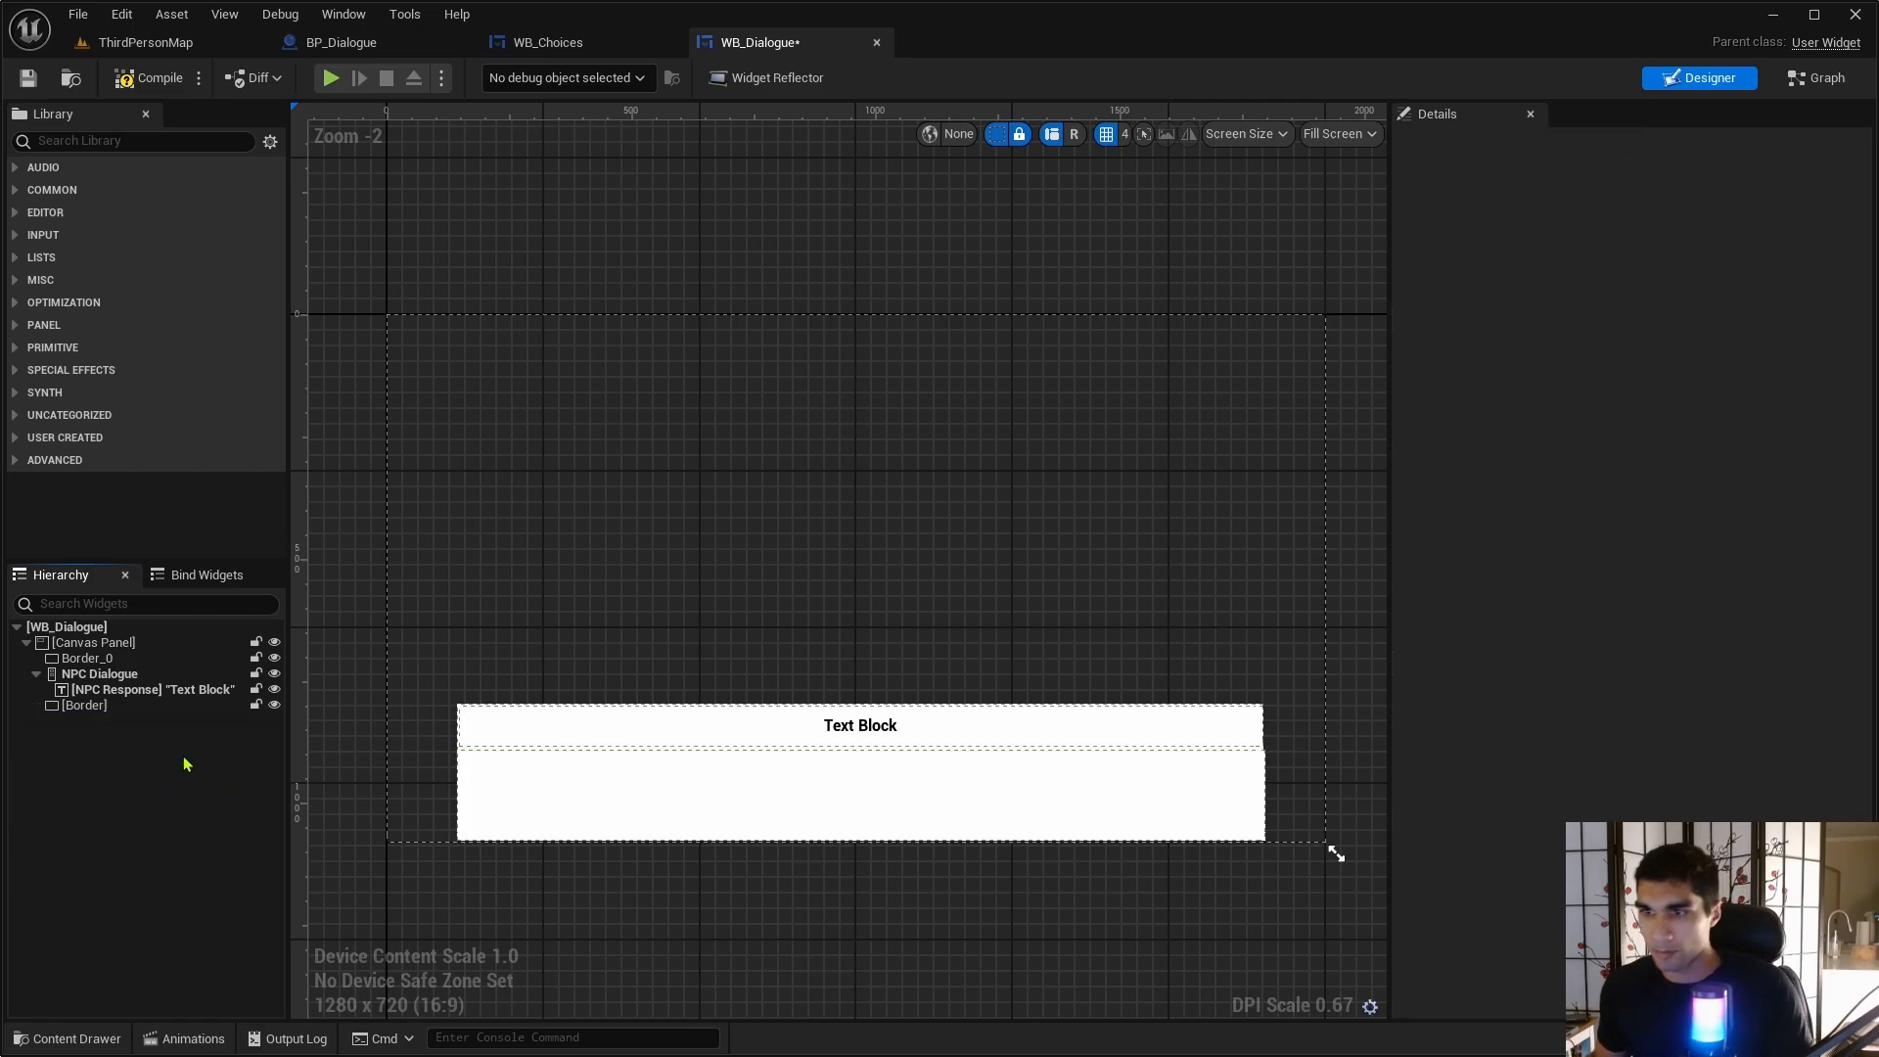
- Find the Horizontal Box in the widget library and add it as a child of the lower border
left_click(114, 141)
type("Hro")
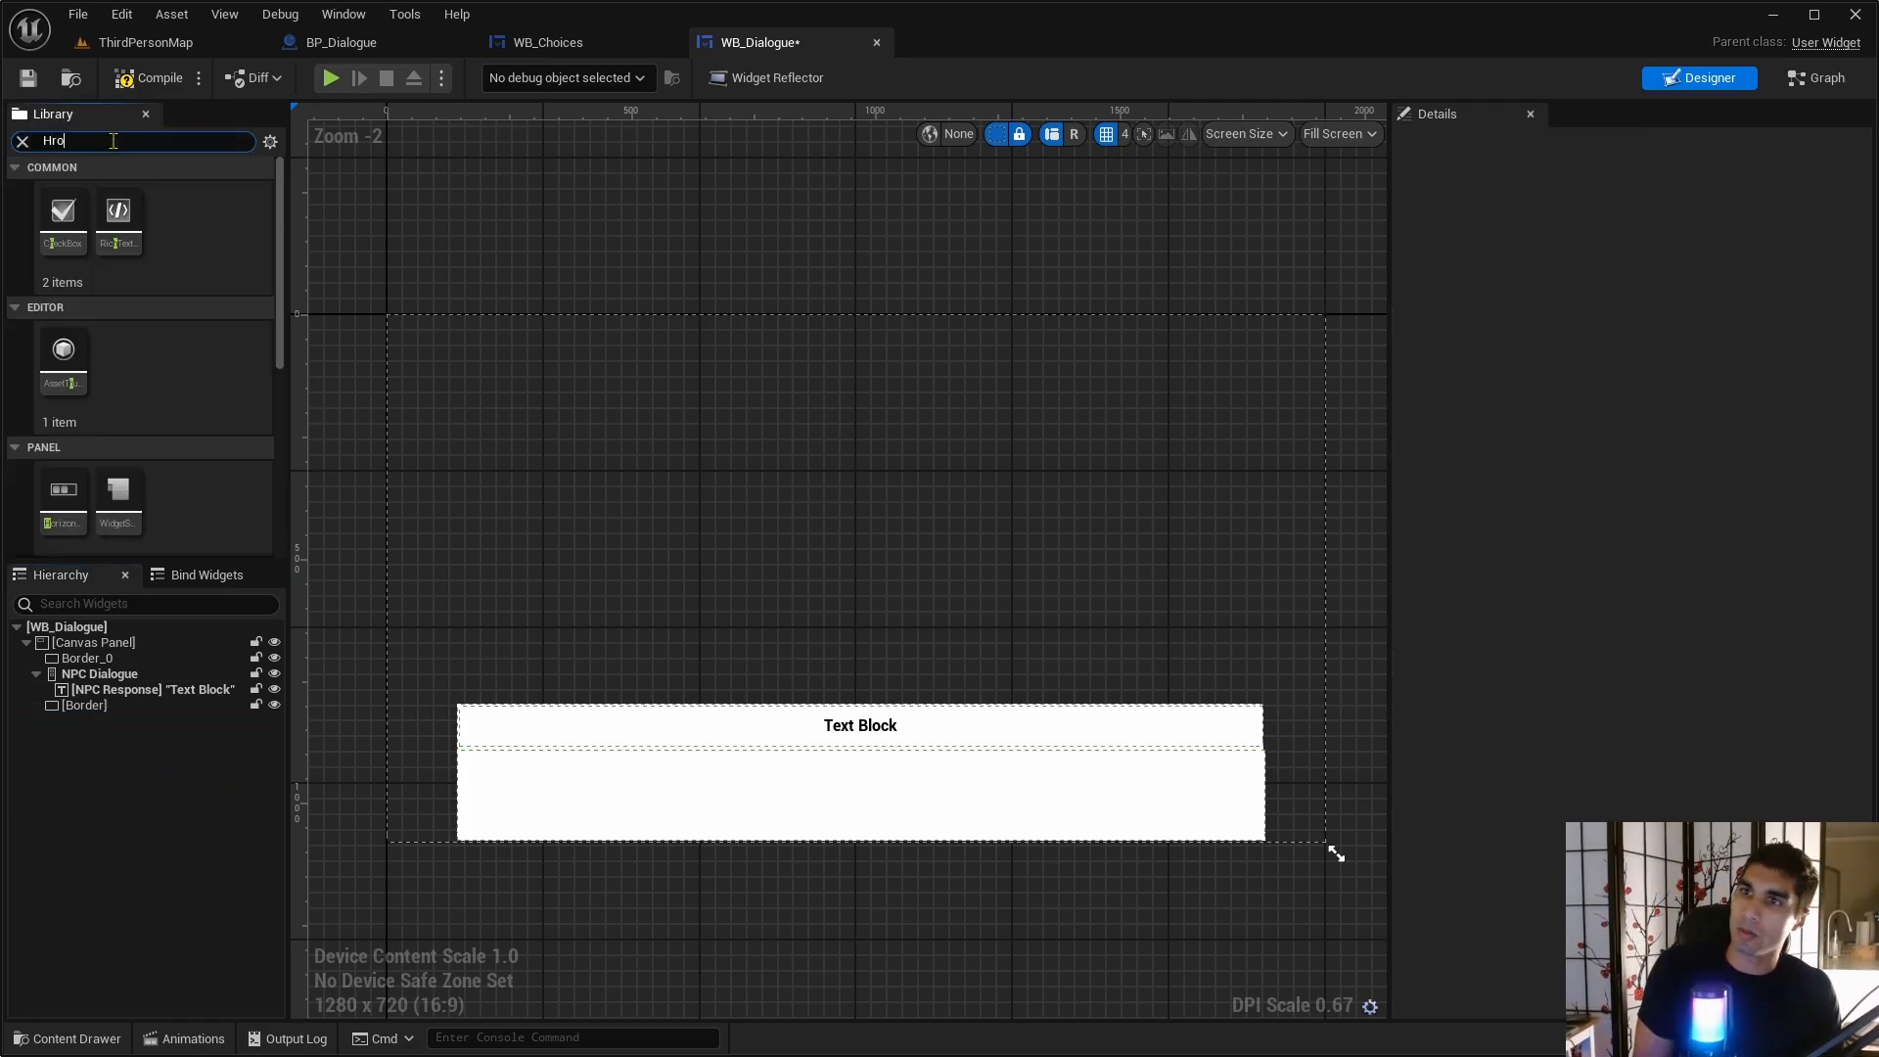
key("BackSpace")
key("BackSpace")
key("BackSpace")
type("horiz")
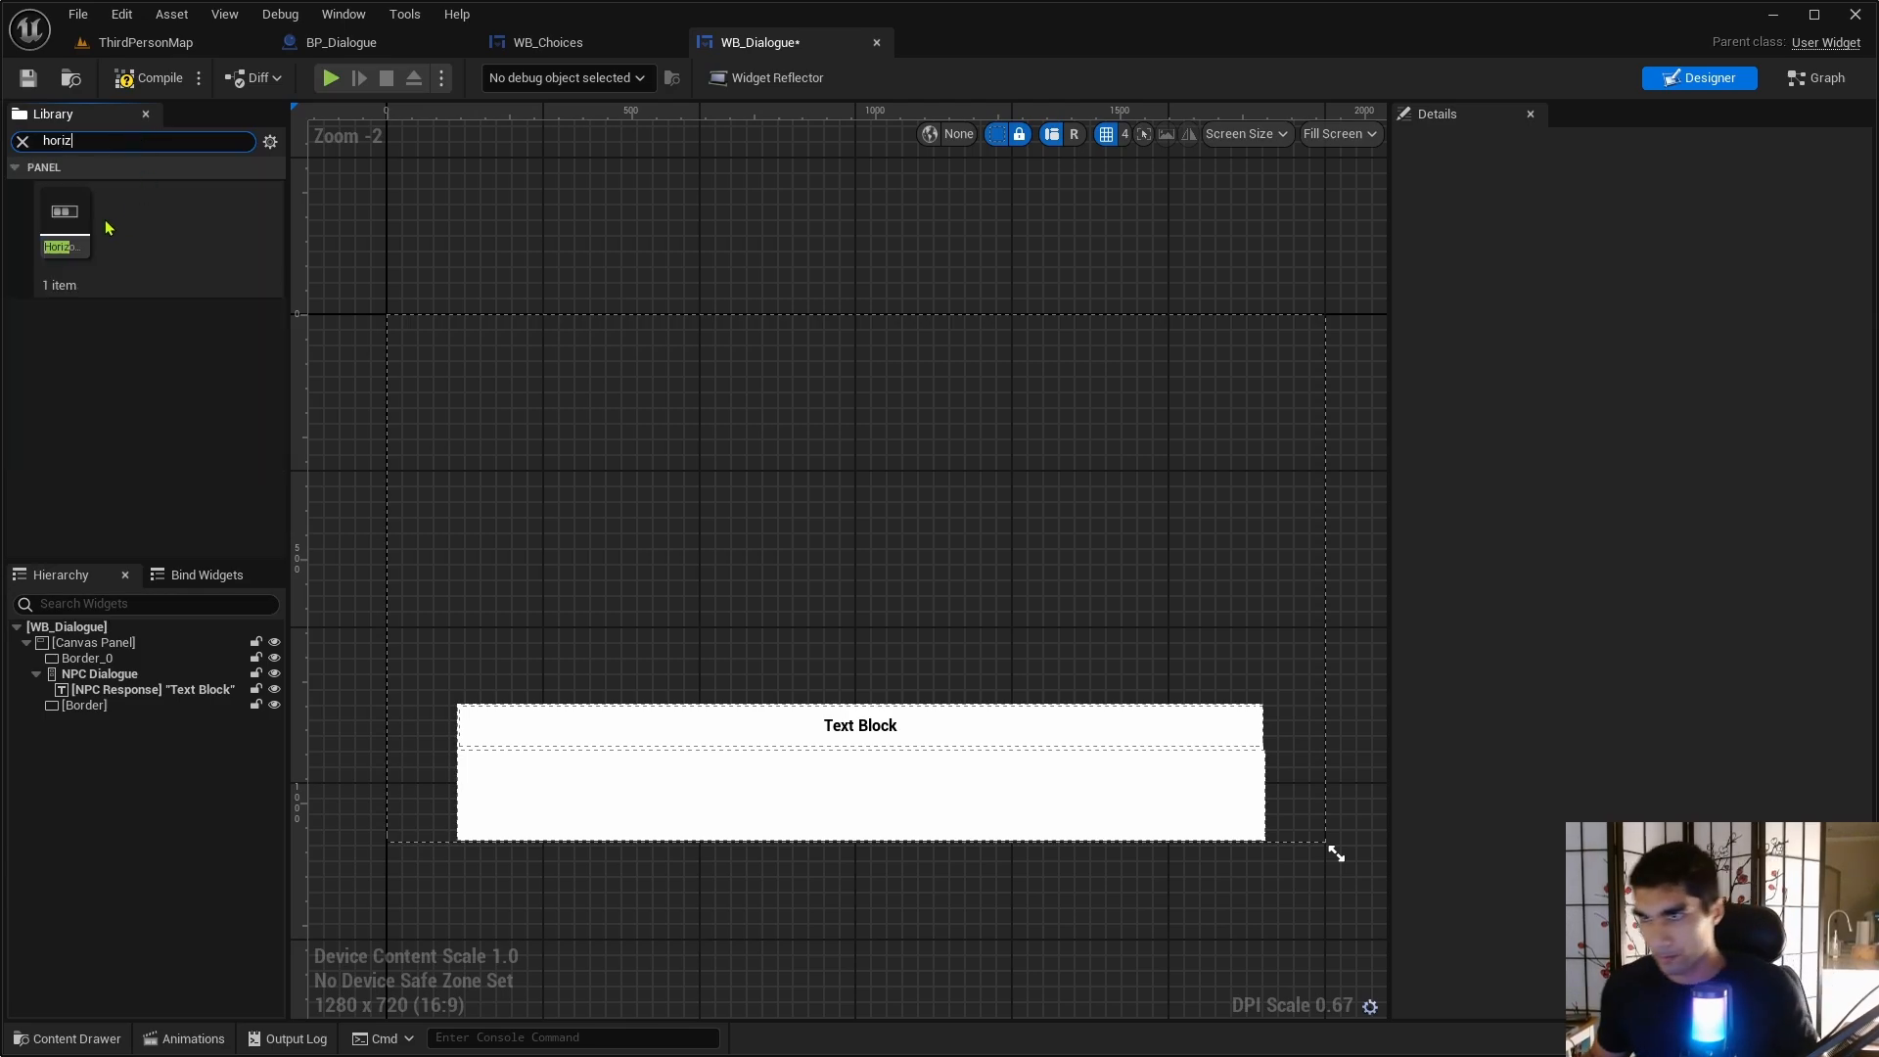
left_click_drag(65, 230, 137, 707)
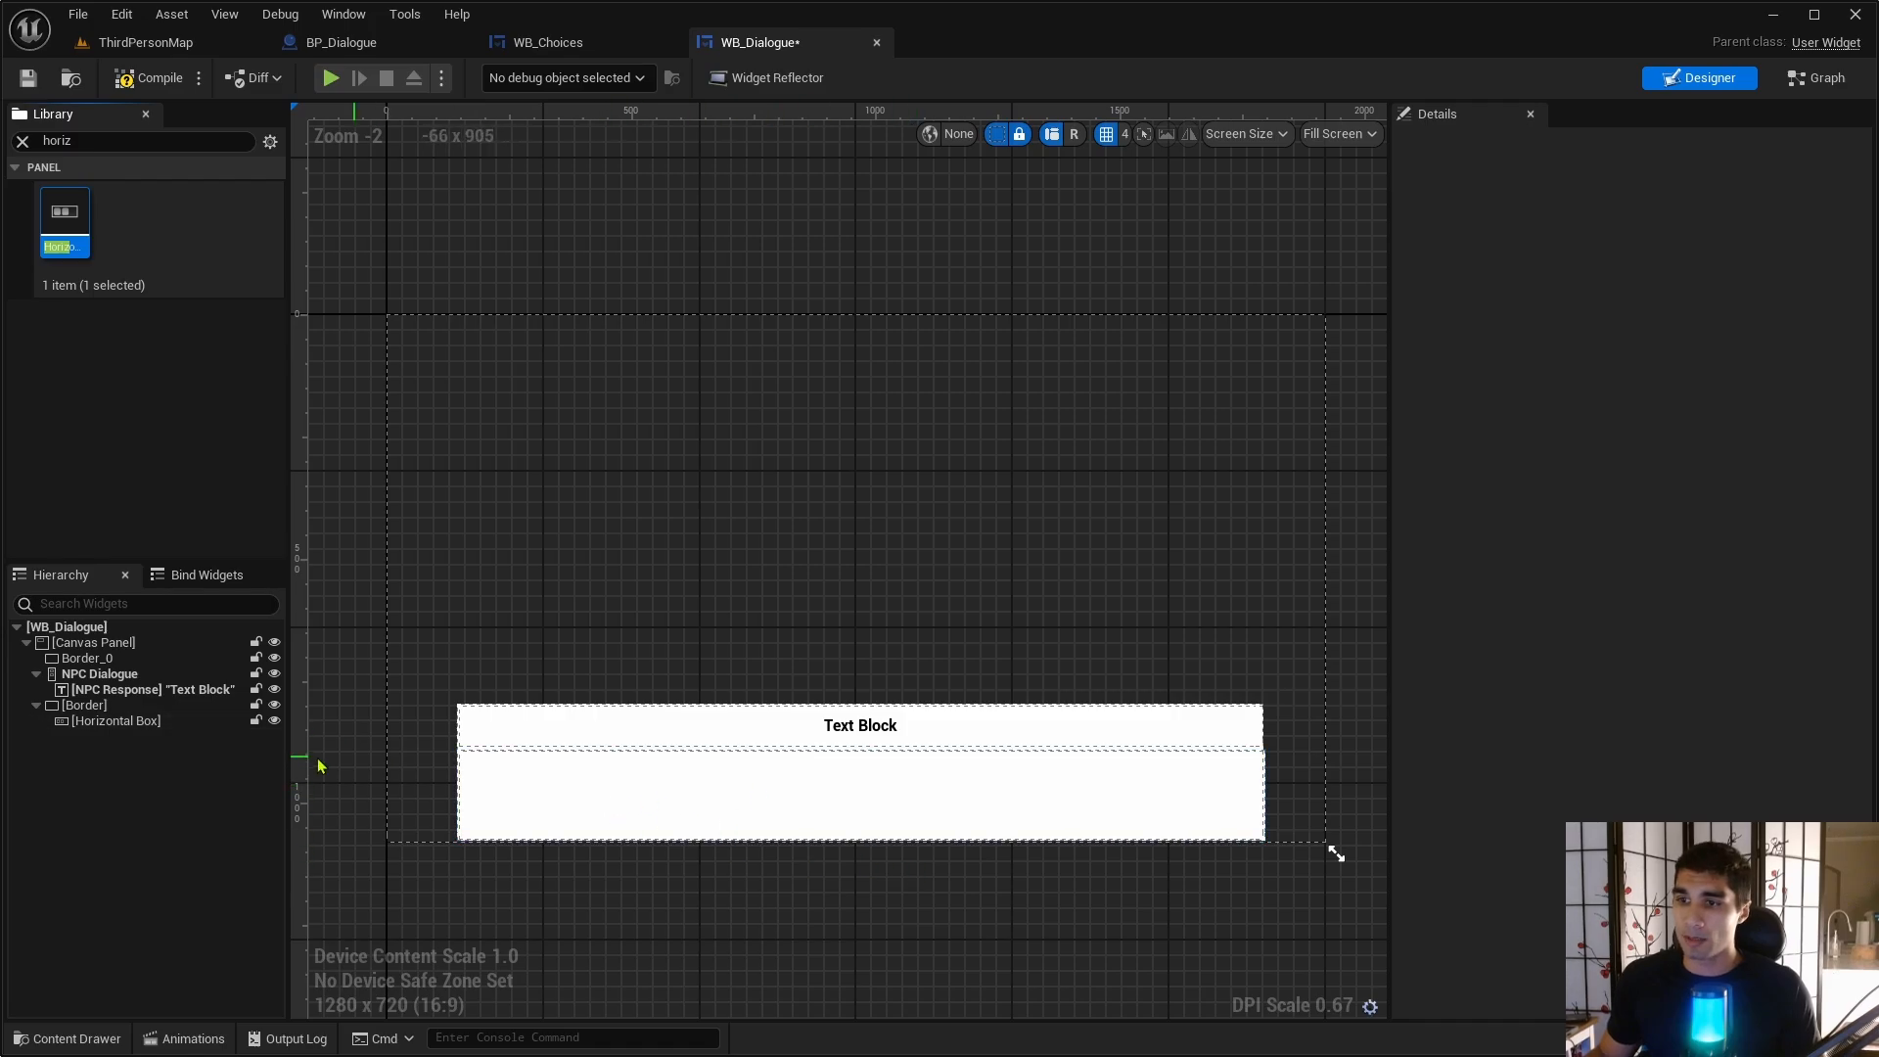
- Rename the new horizontal box to Player Response, and compile and save the widget
left_click(137, 722)
key("F2")
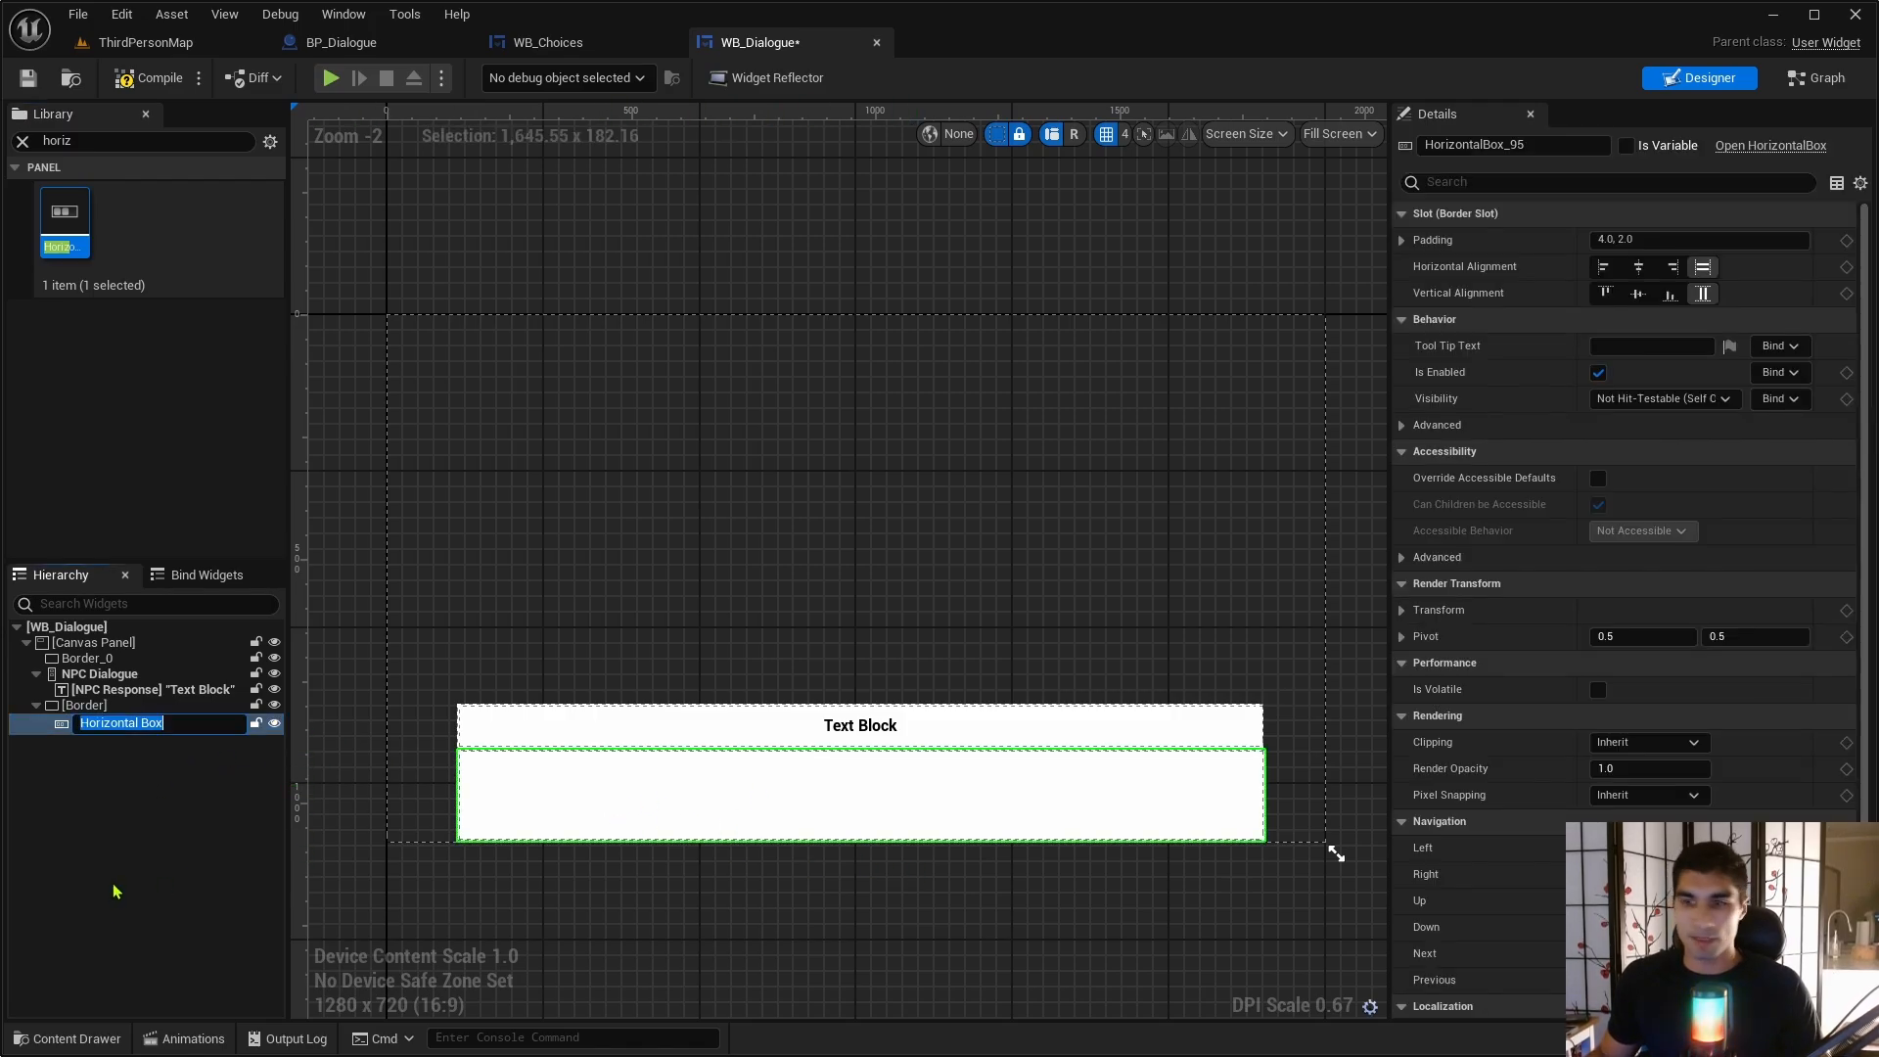
type("Player Response")
left_click(165, 859)
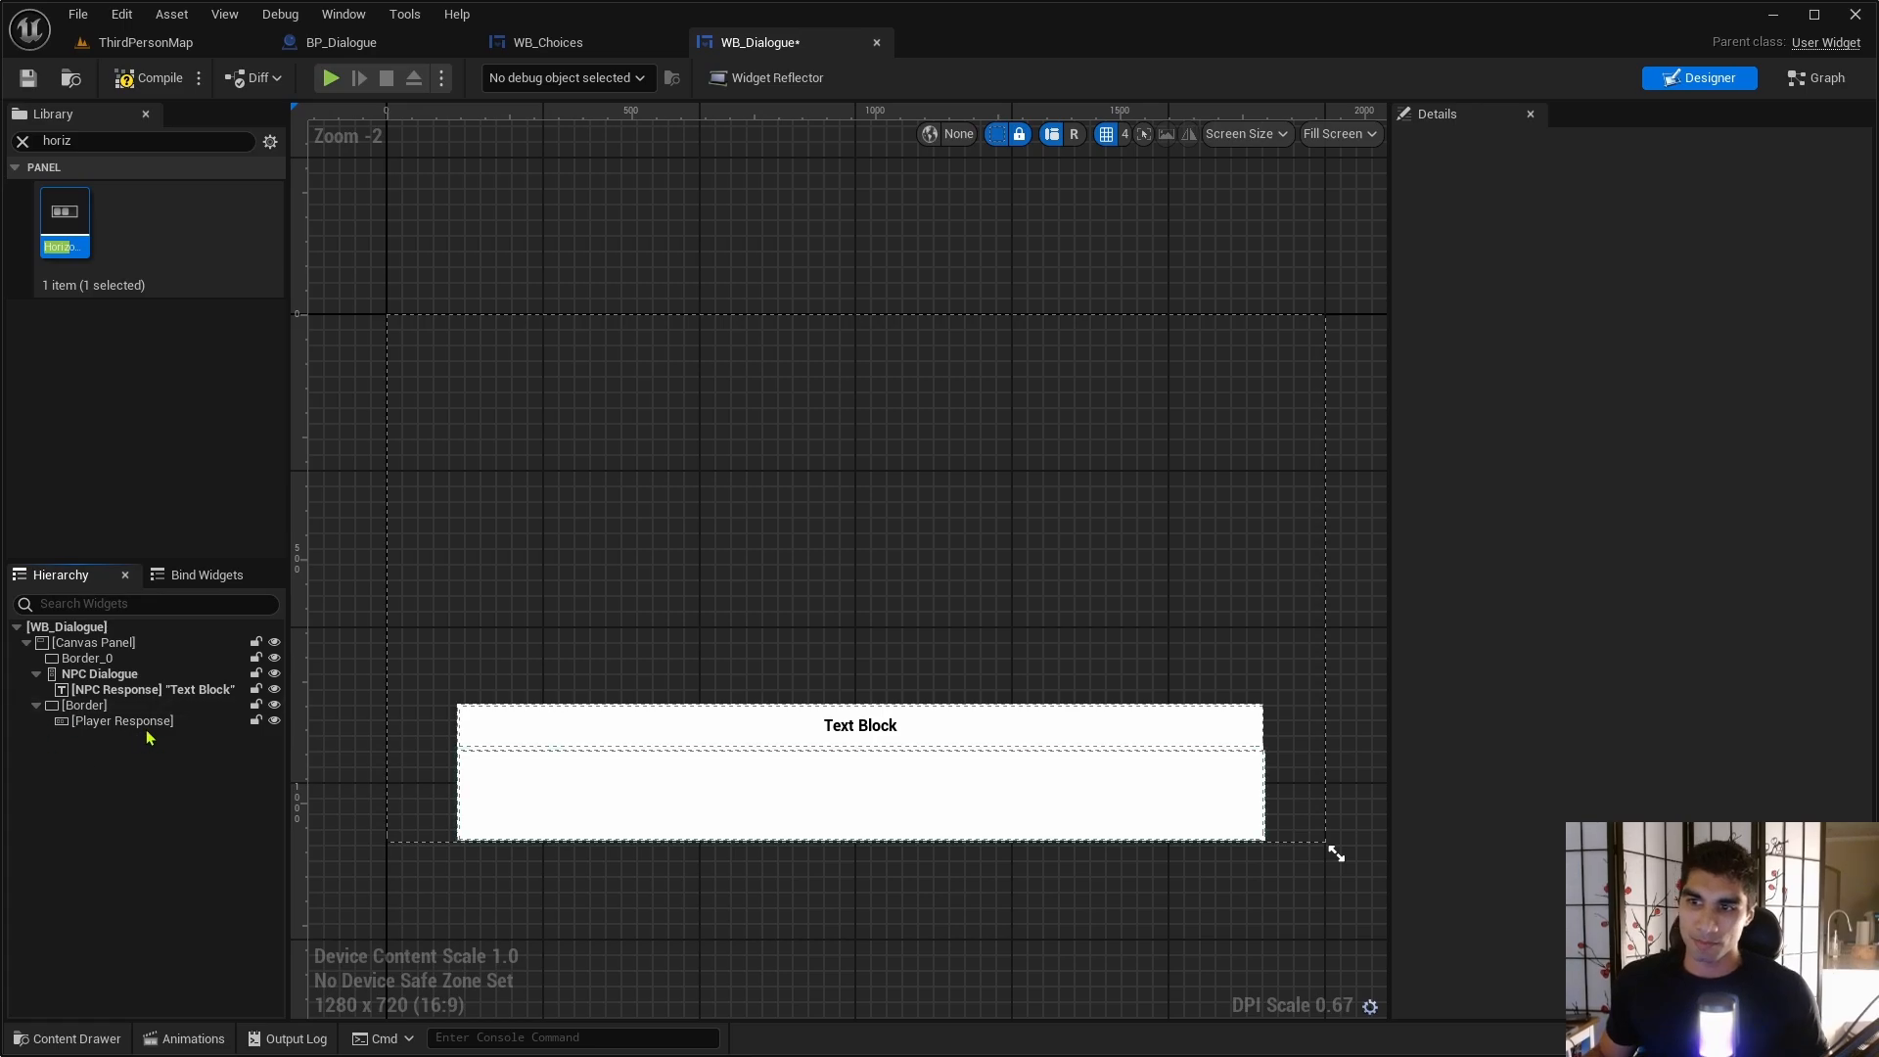
left_click(146, 77)
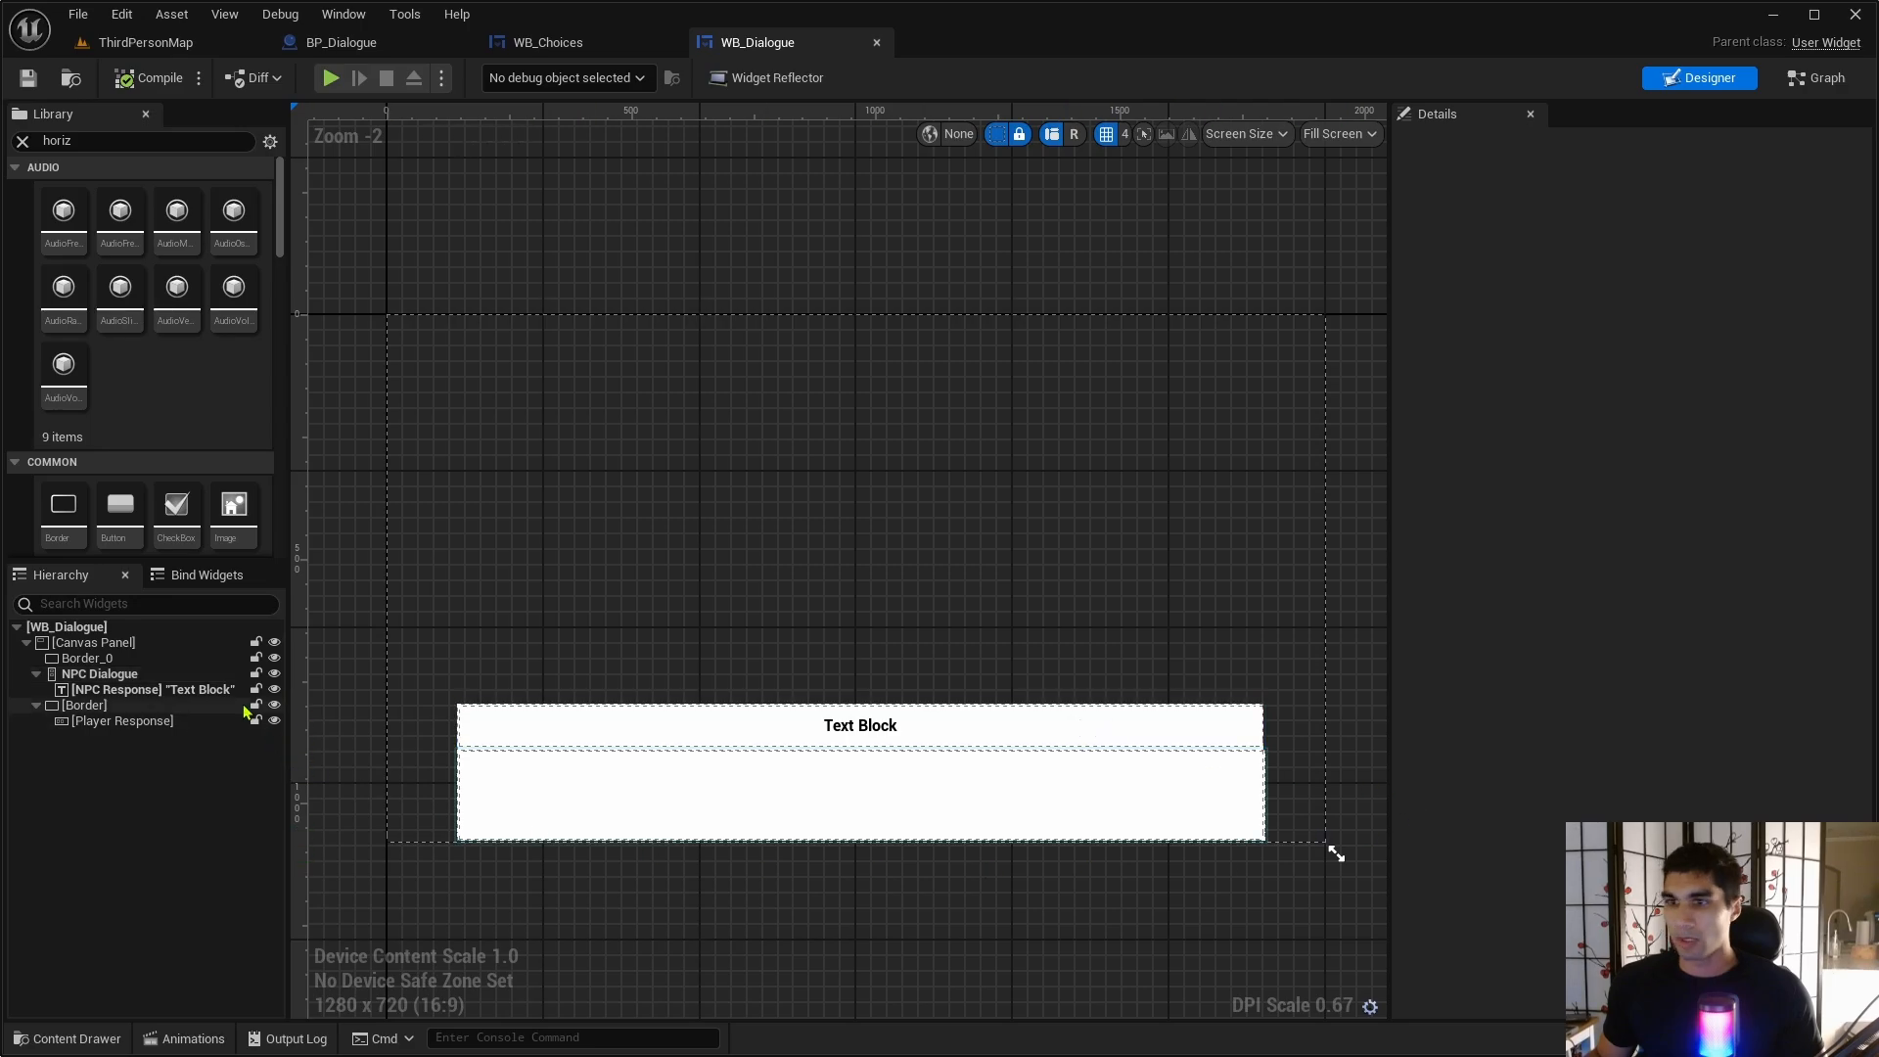
- Set the brush color of both borders to violet-blue, about R 0.077, G 0.045, B 1.0, and compile and save the widget
left_click(88, 658)
left_click(93, 705, "ctrl")
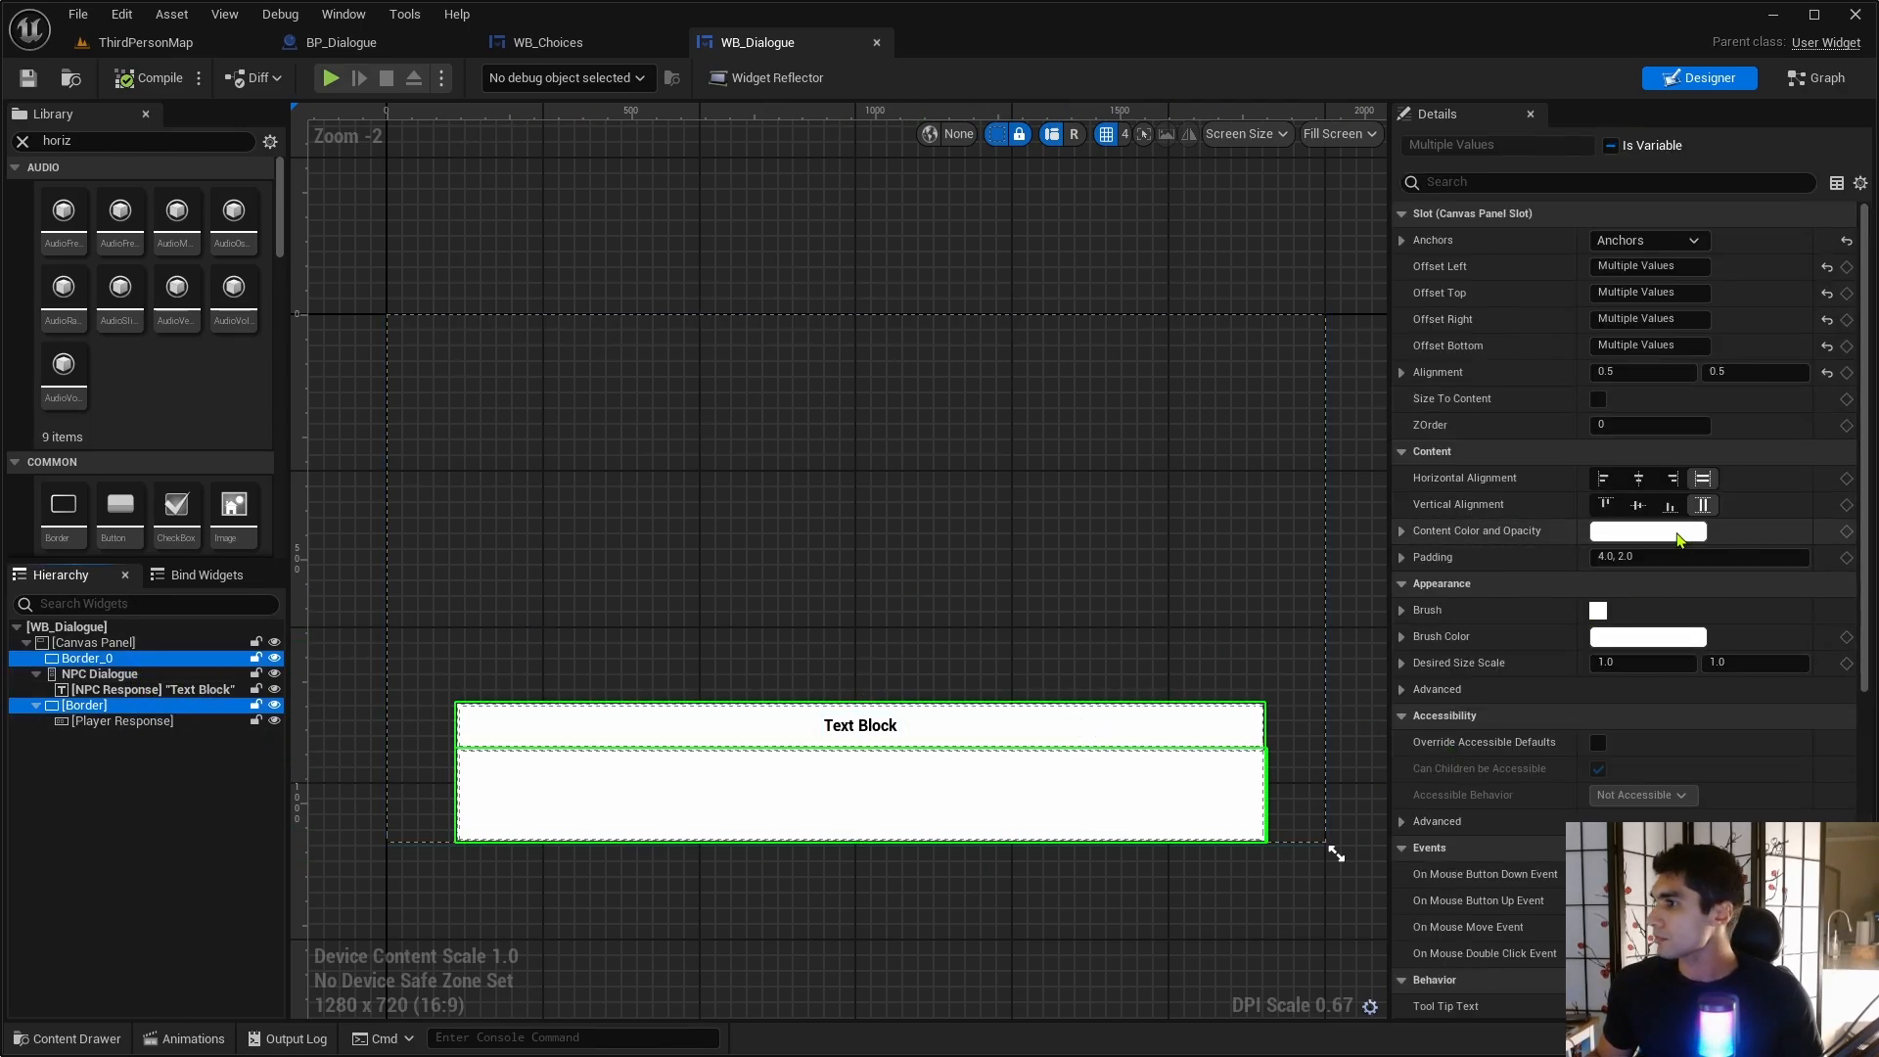
left_click(1650, 636)
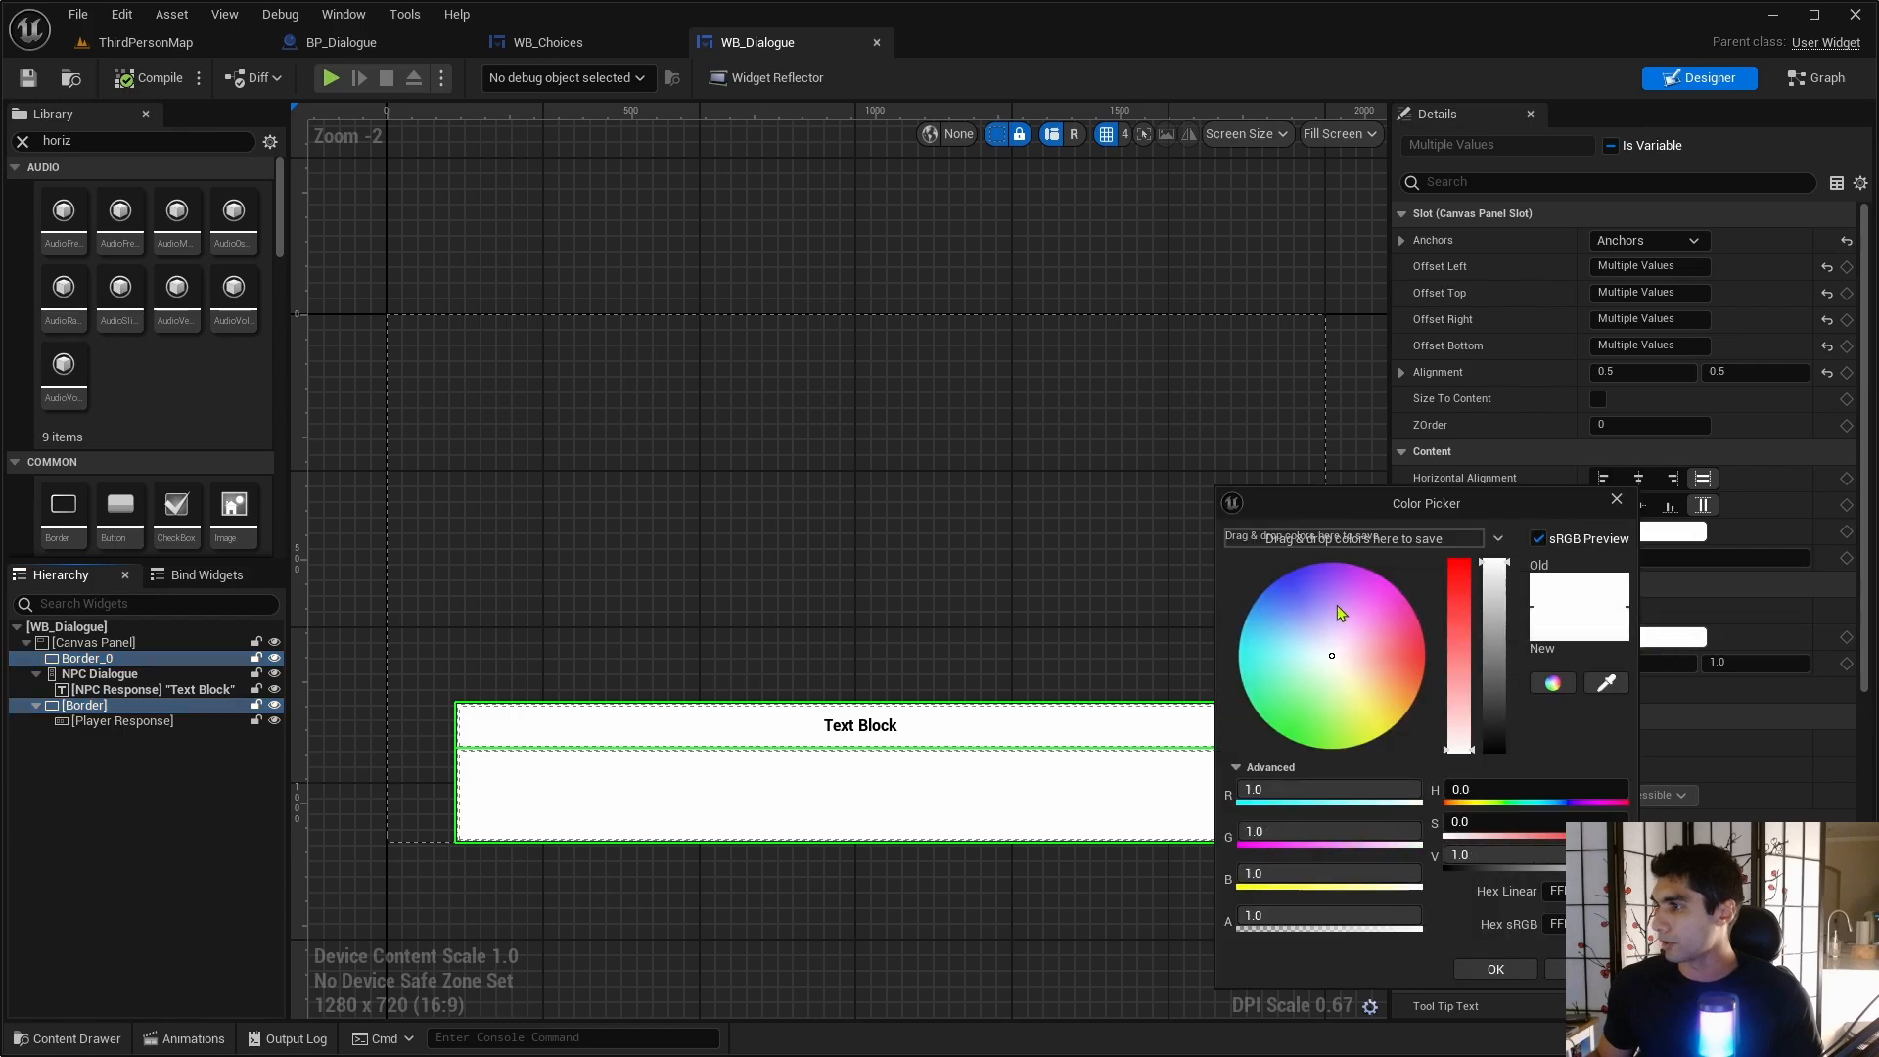
left_click_drag(1338, 661, 1292, 582)
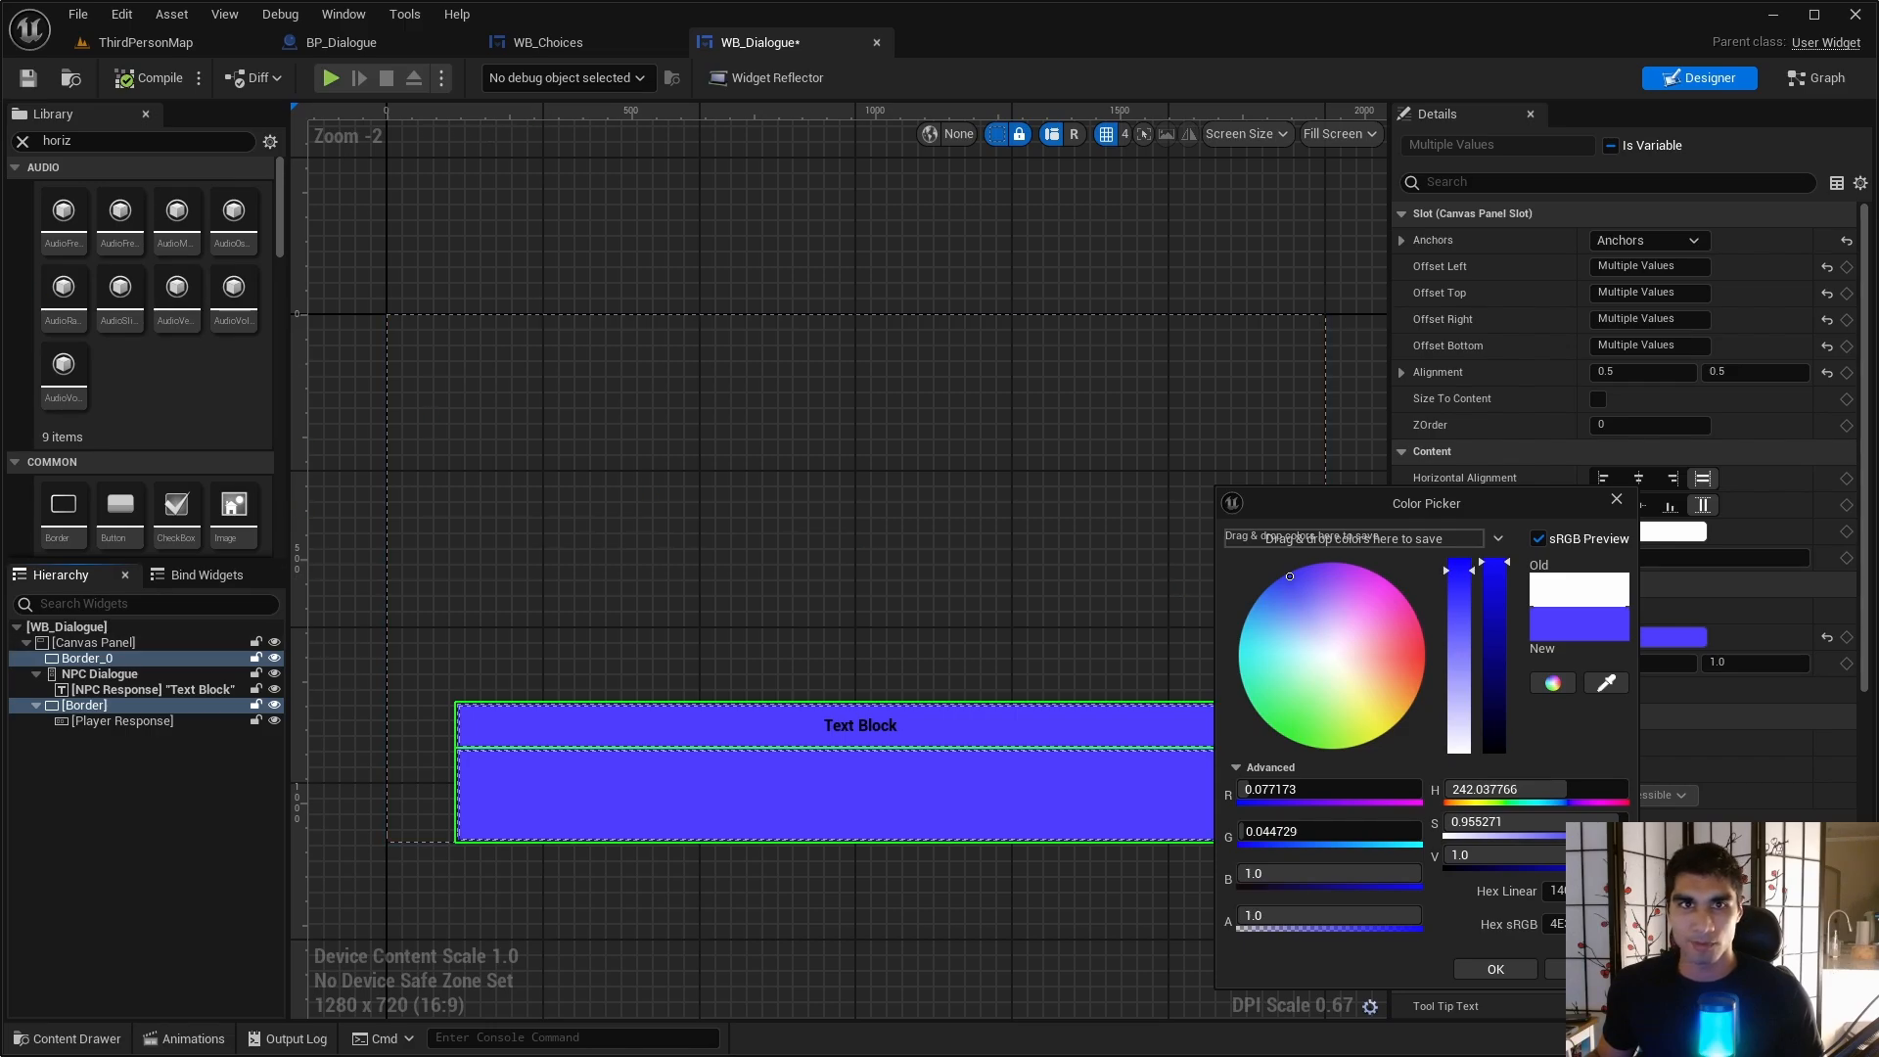
left_click_drag(0, 186, 0, 83)
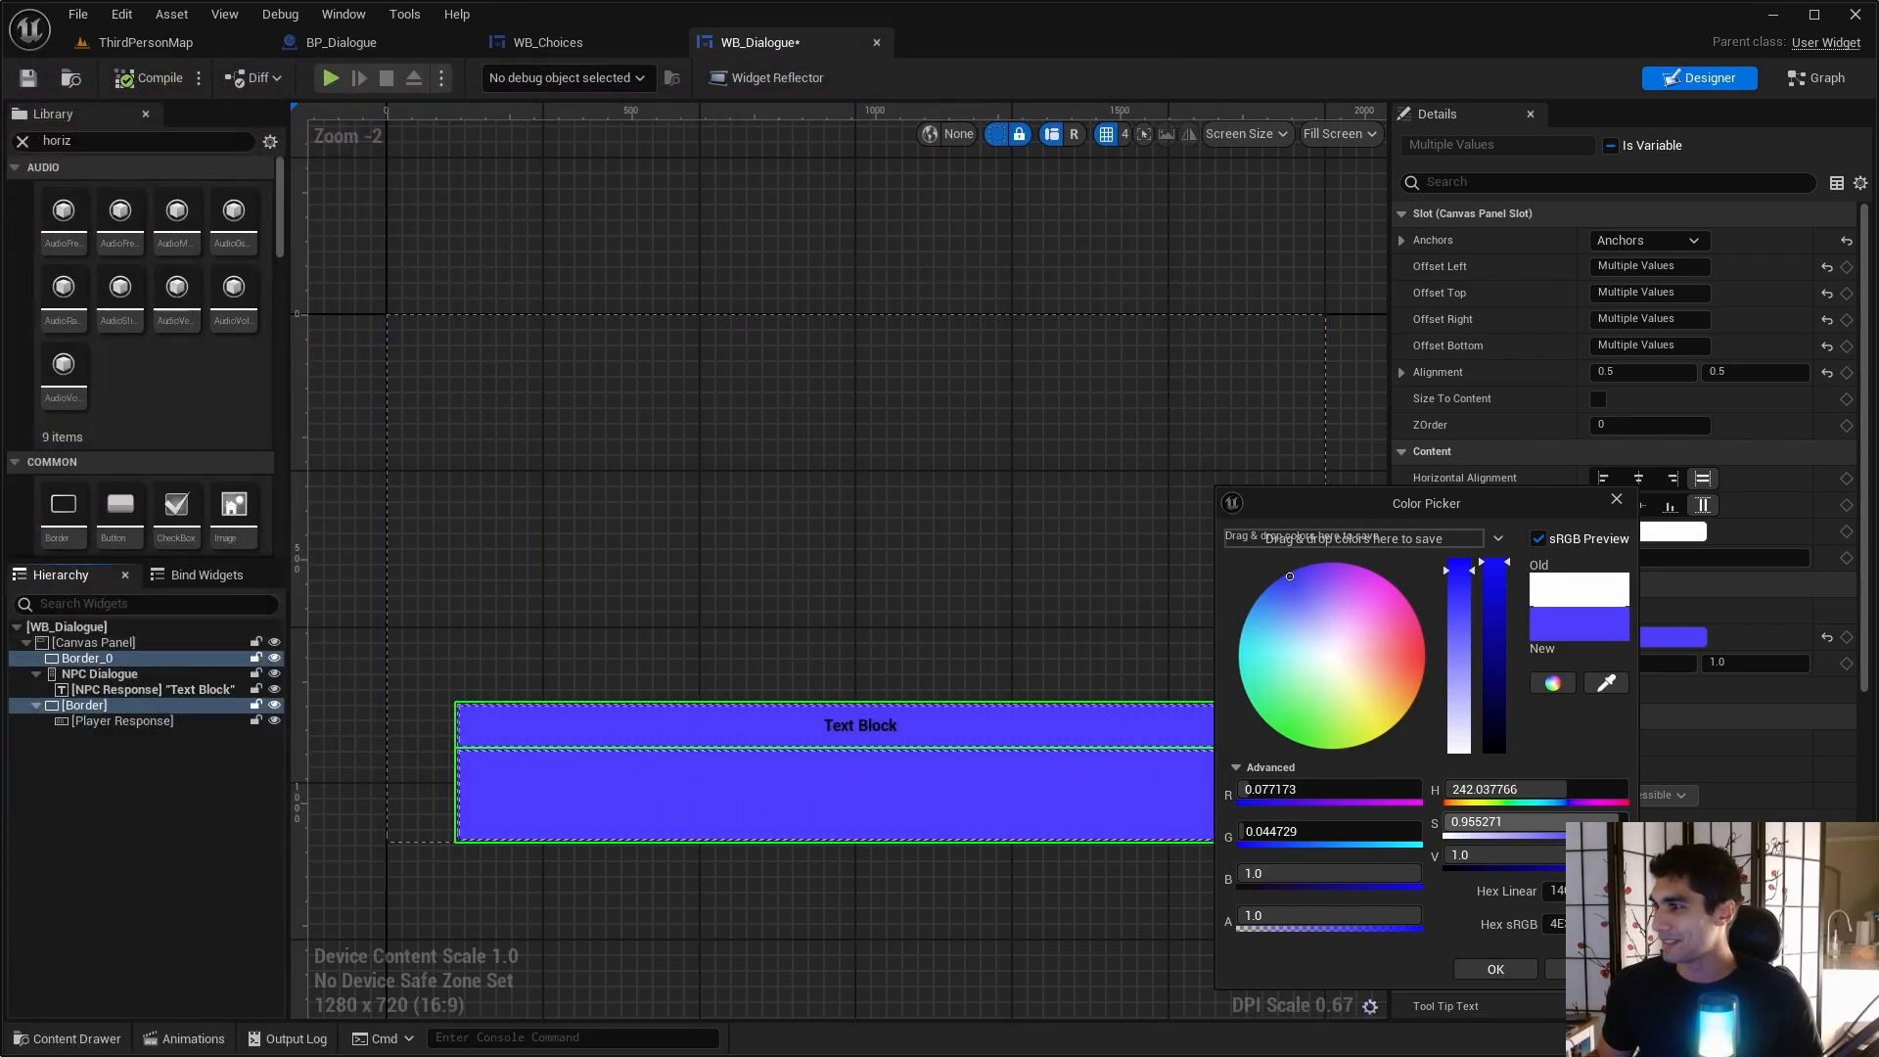
left_click(1497, 970)
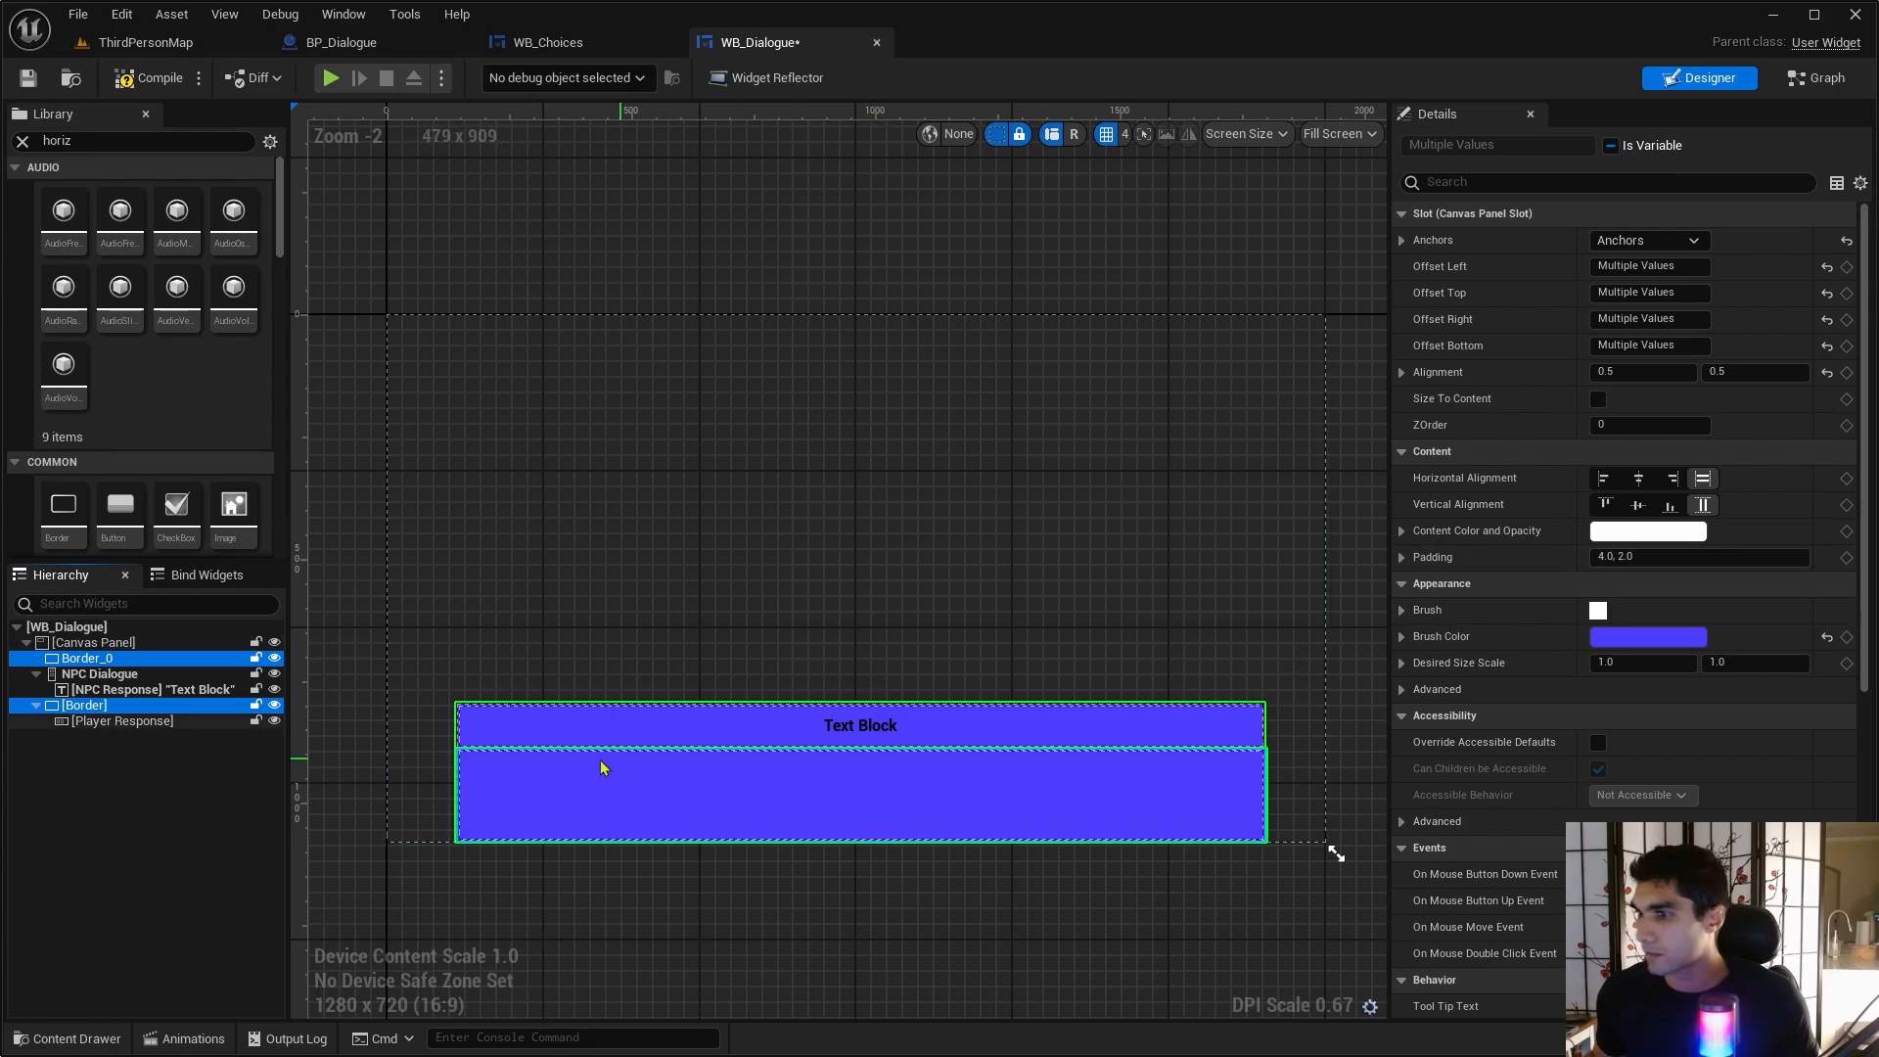
left_click(146, 78)
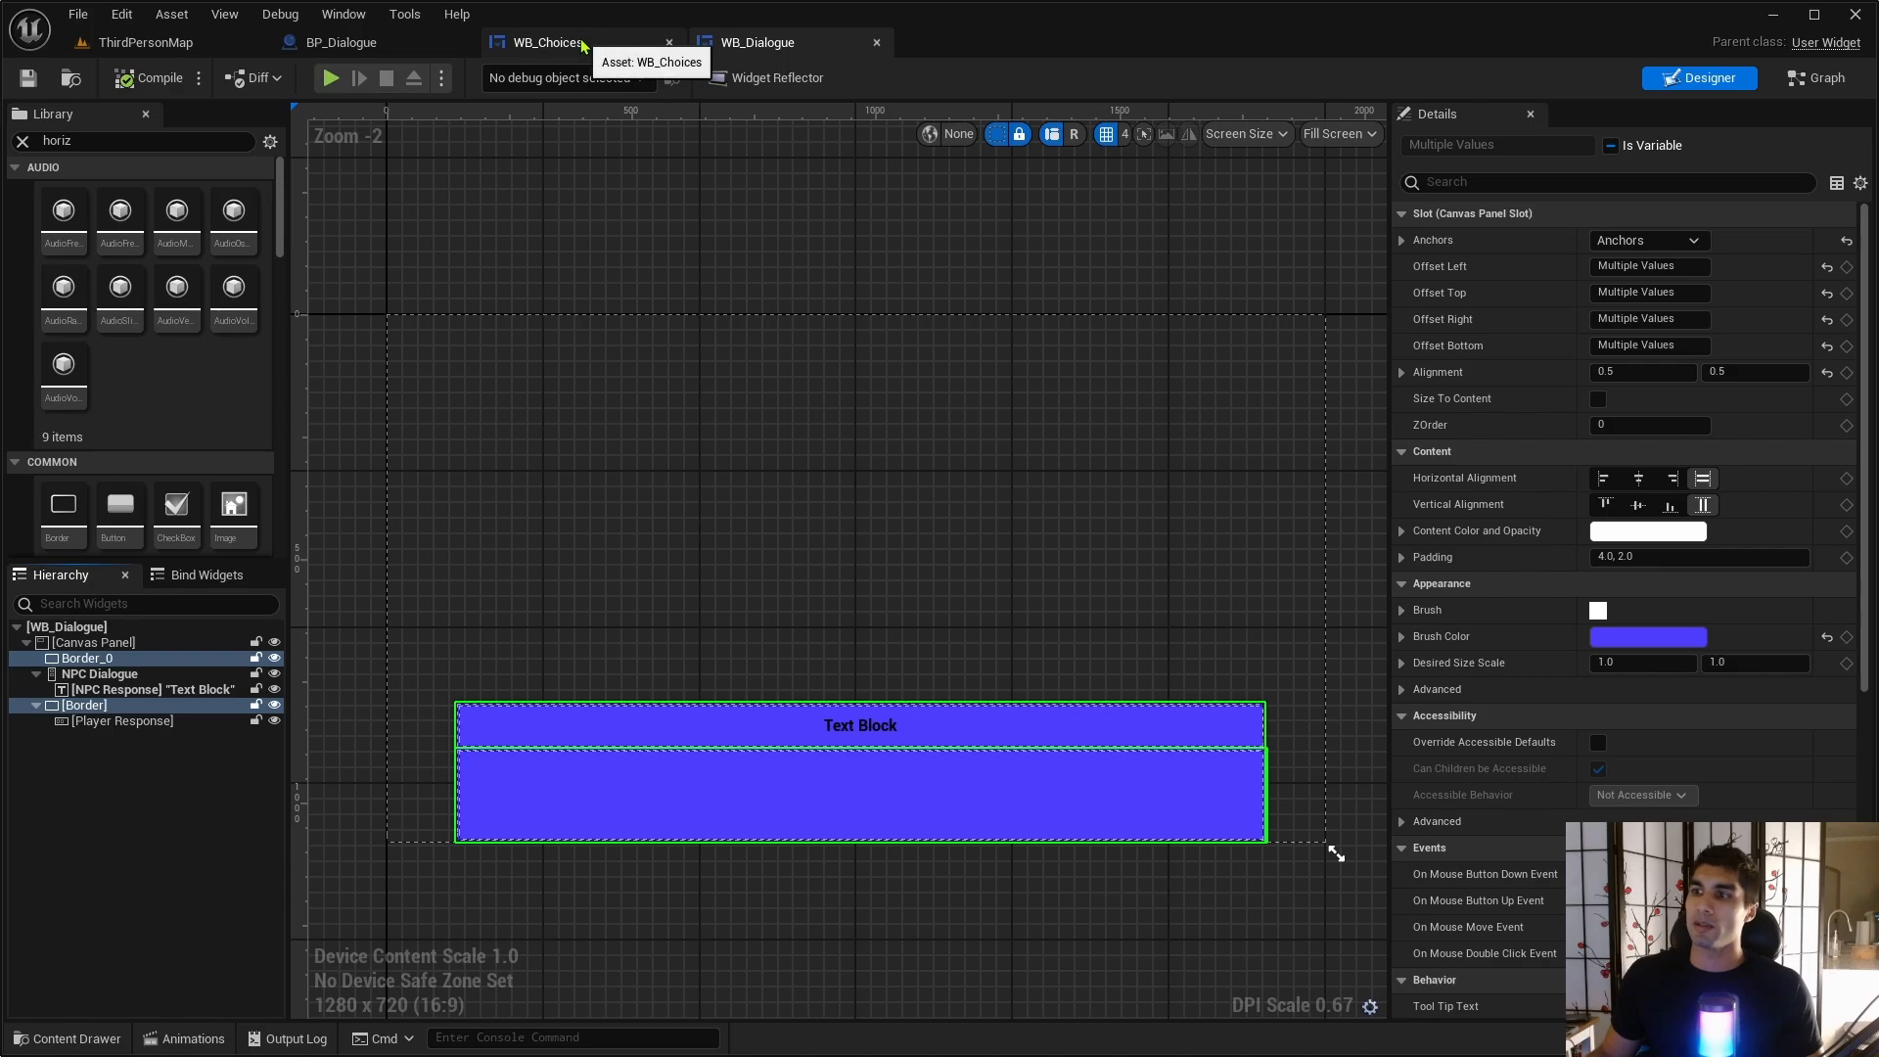
- Expose the Player Response horizontal box as a variable, and compile and save WB_Dialogue
left_click(149, 722)
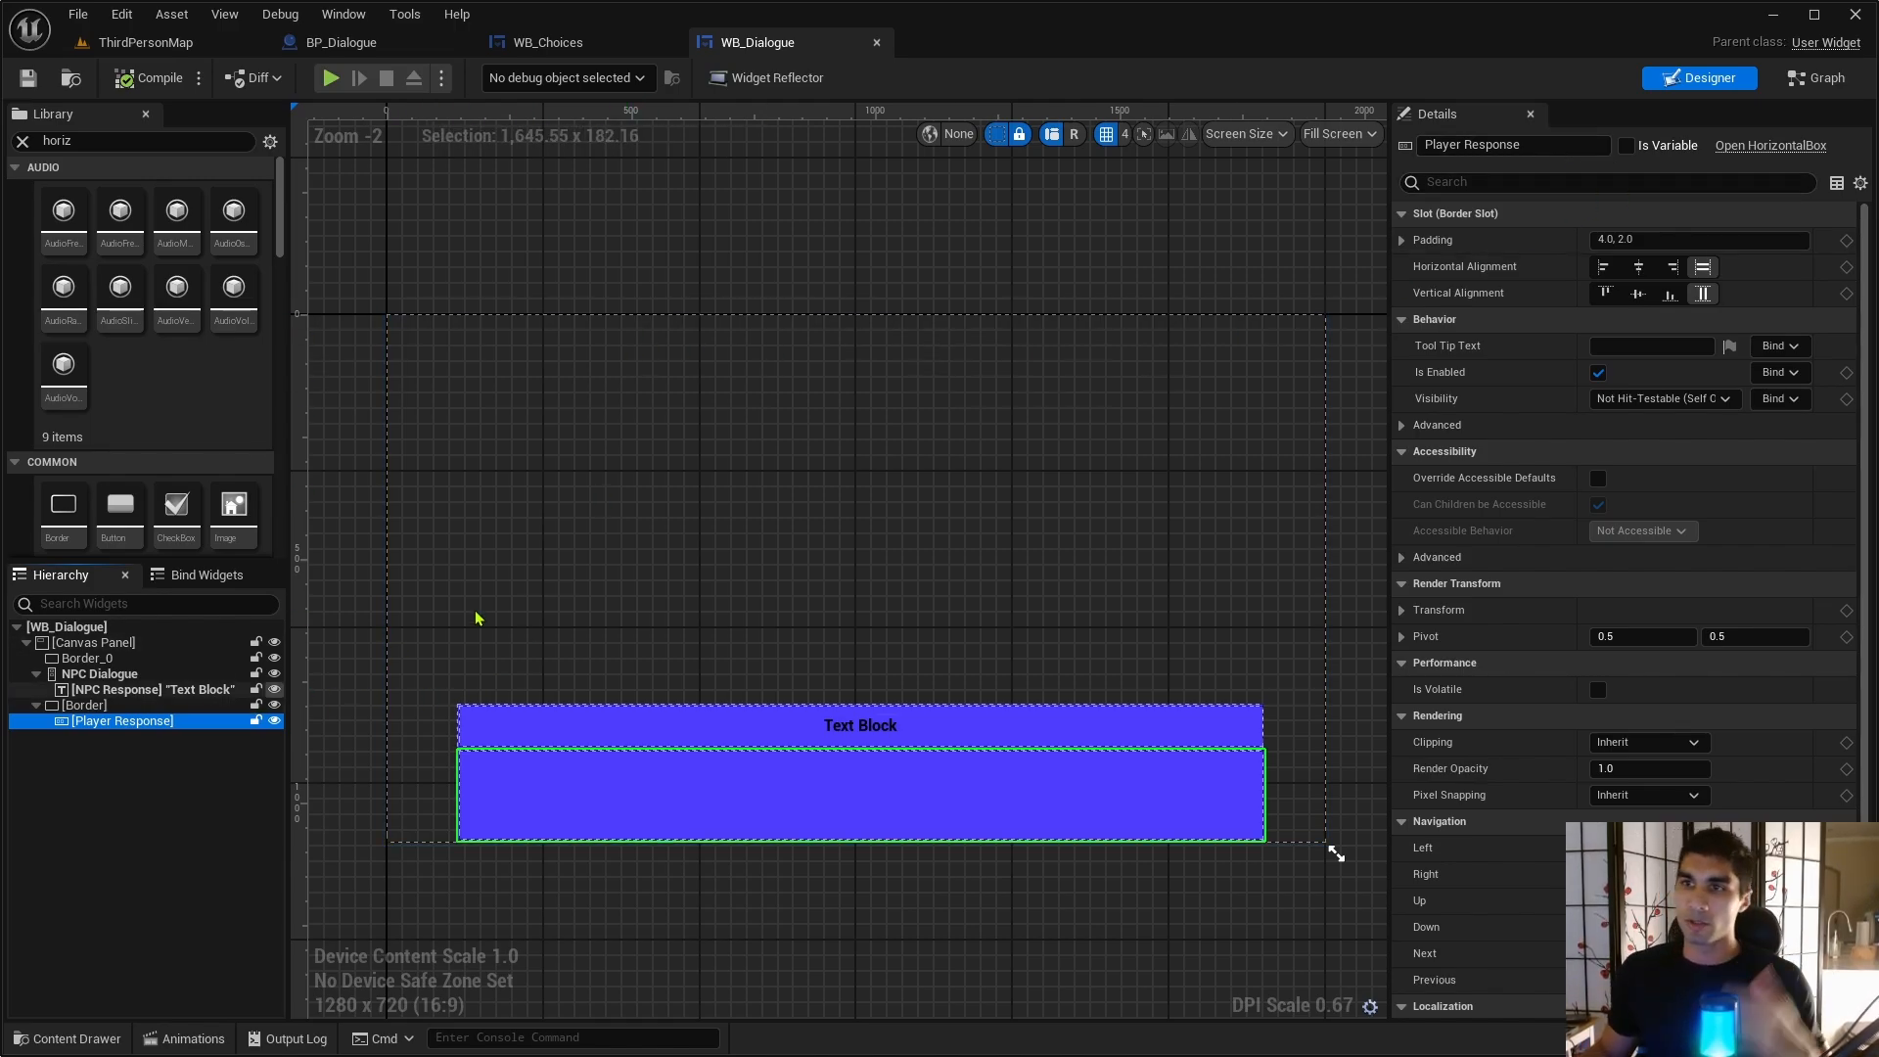
left_click(1628, 150)
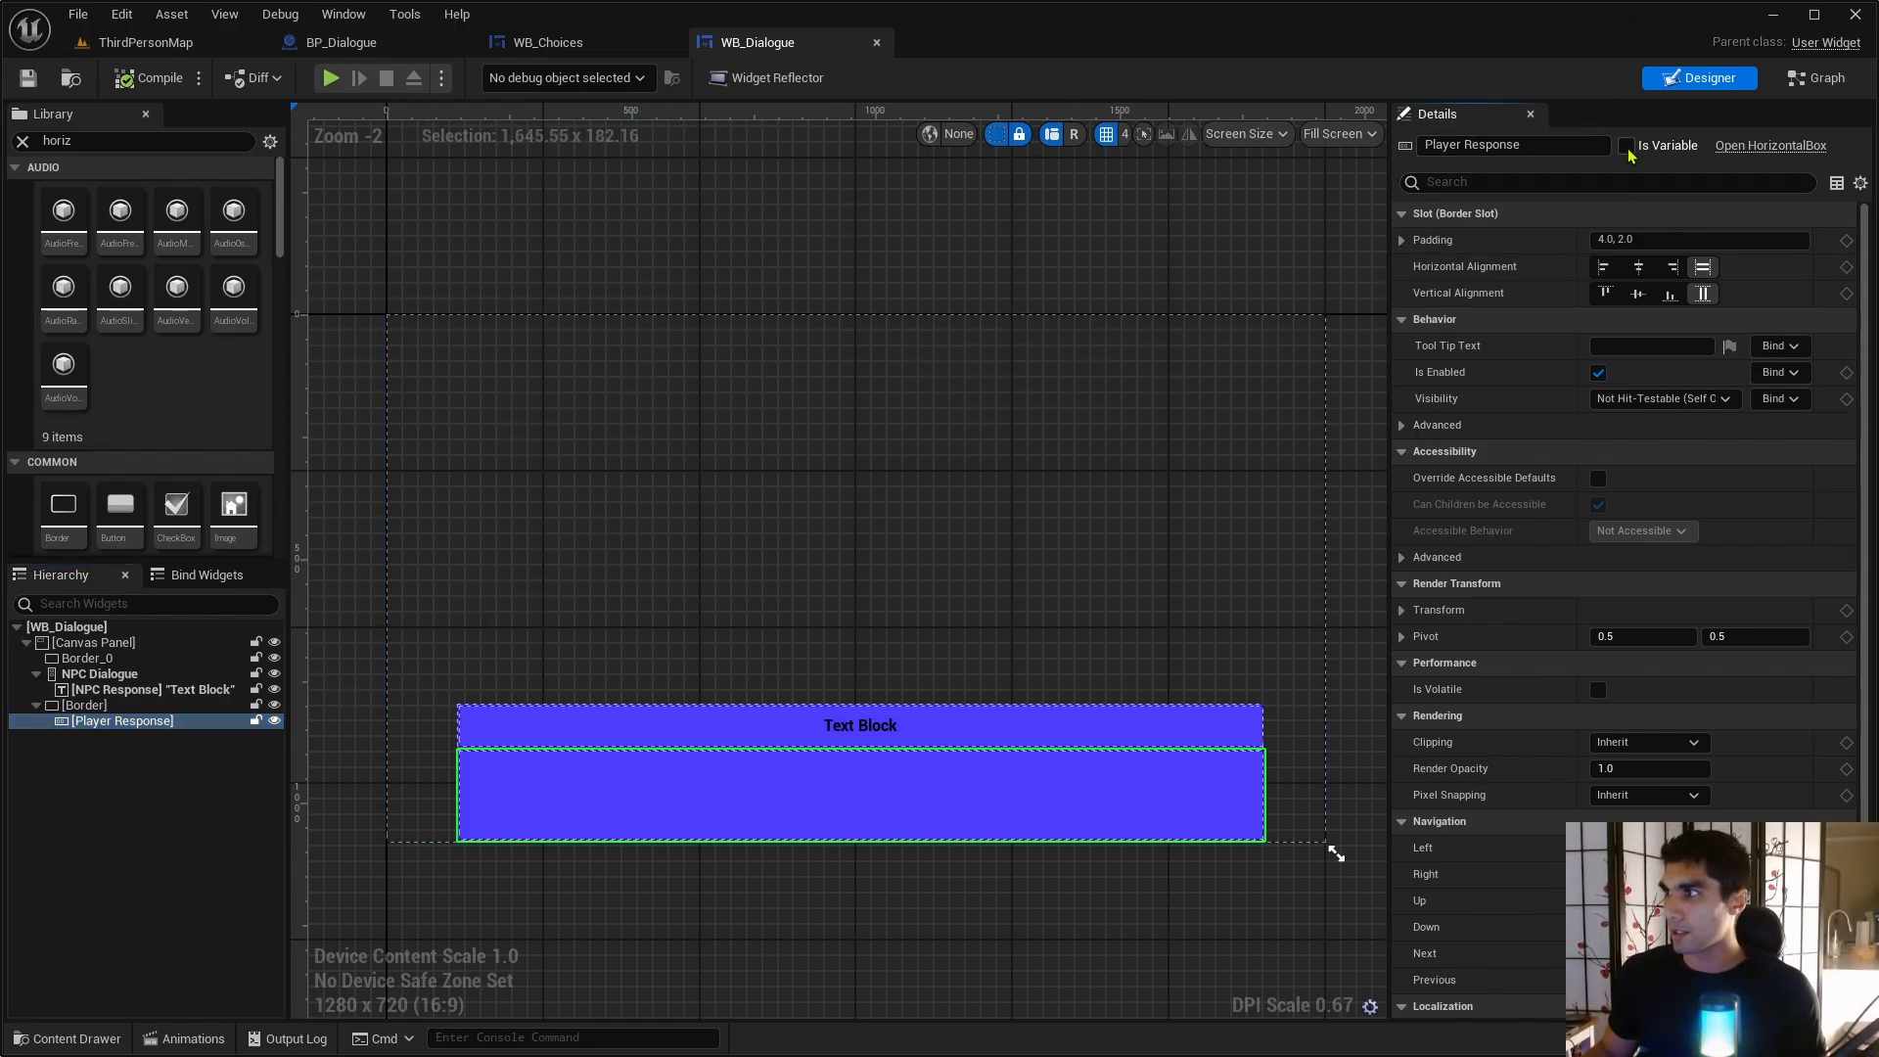
left_click(149, 78)
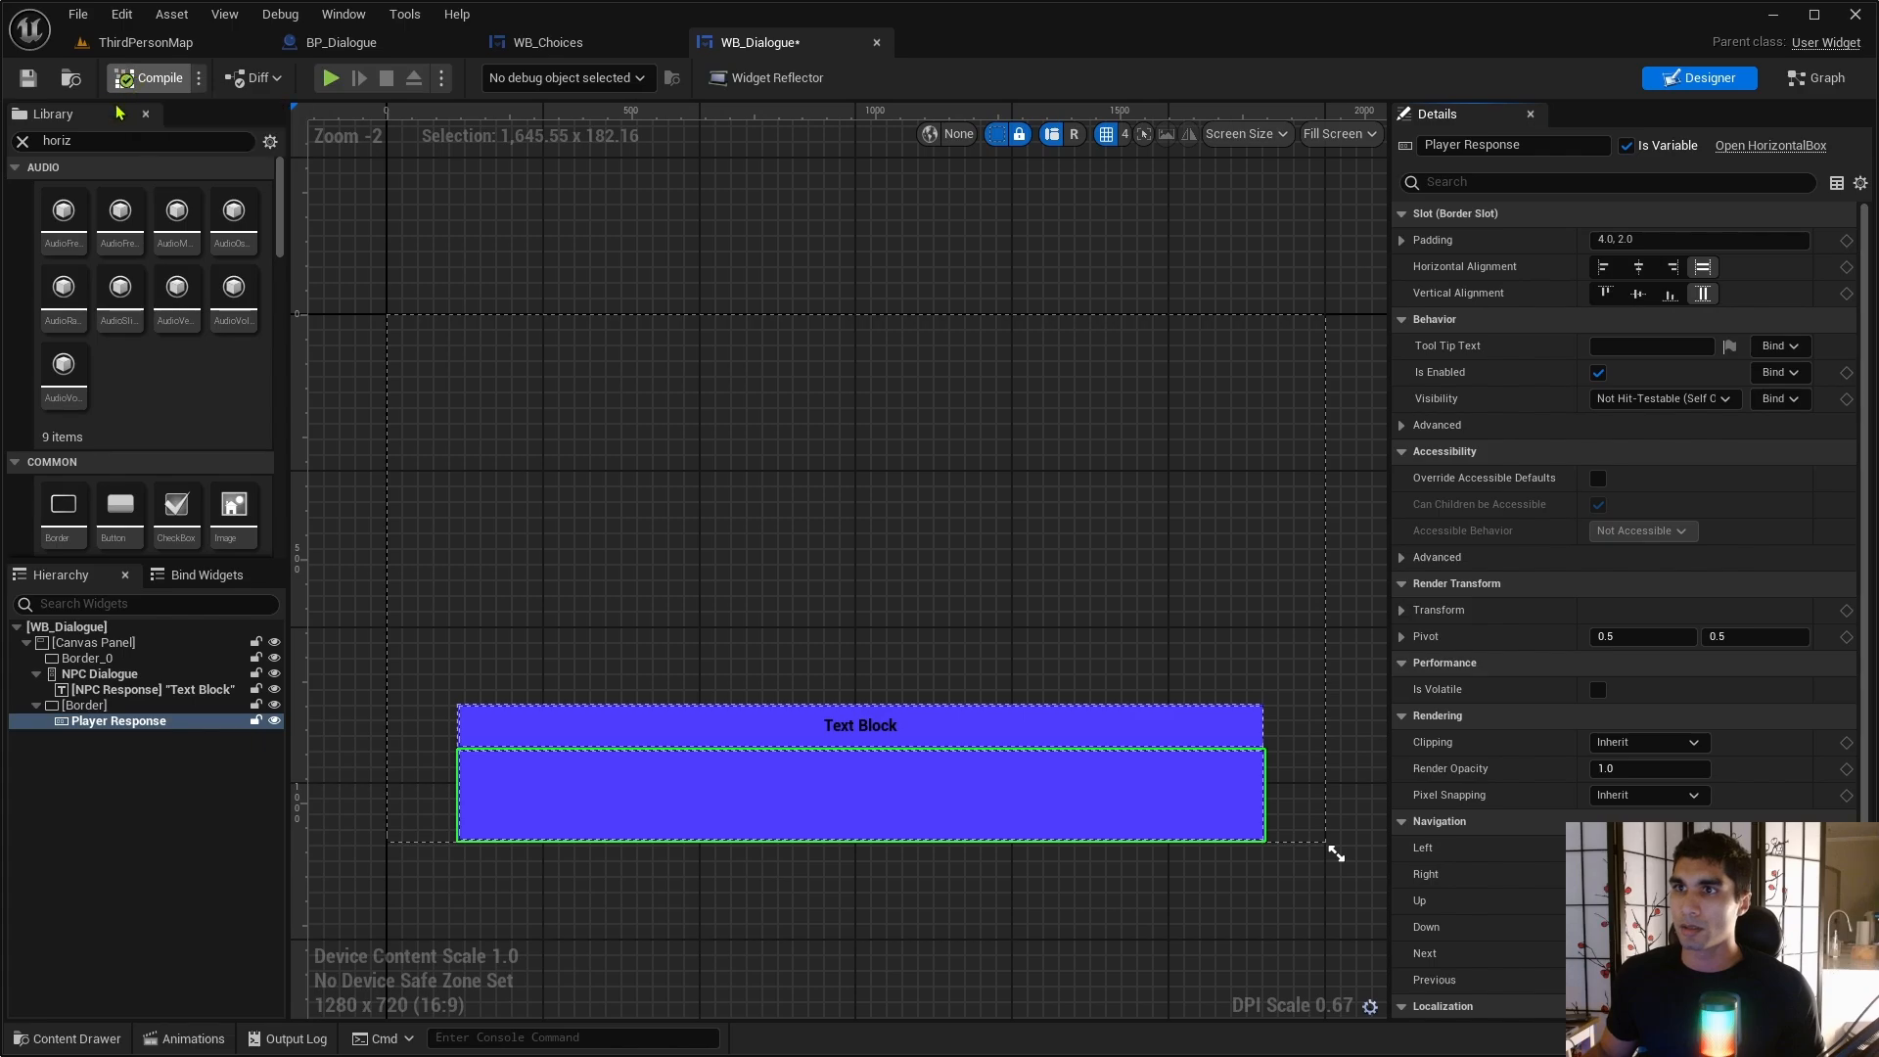
left_click(28, 78)
- In WB_Choices, resize Button_0 to about 454 by 89 and reset its X and Y position to 0
left_click(548, 43)
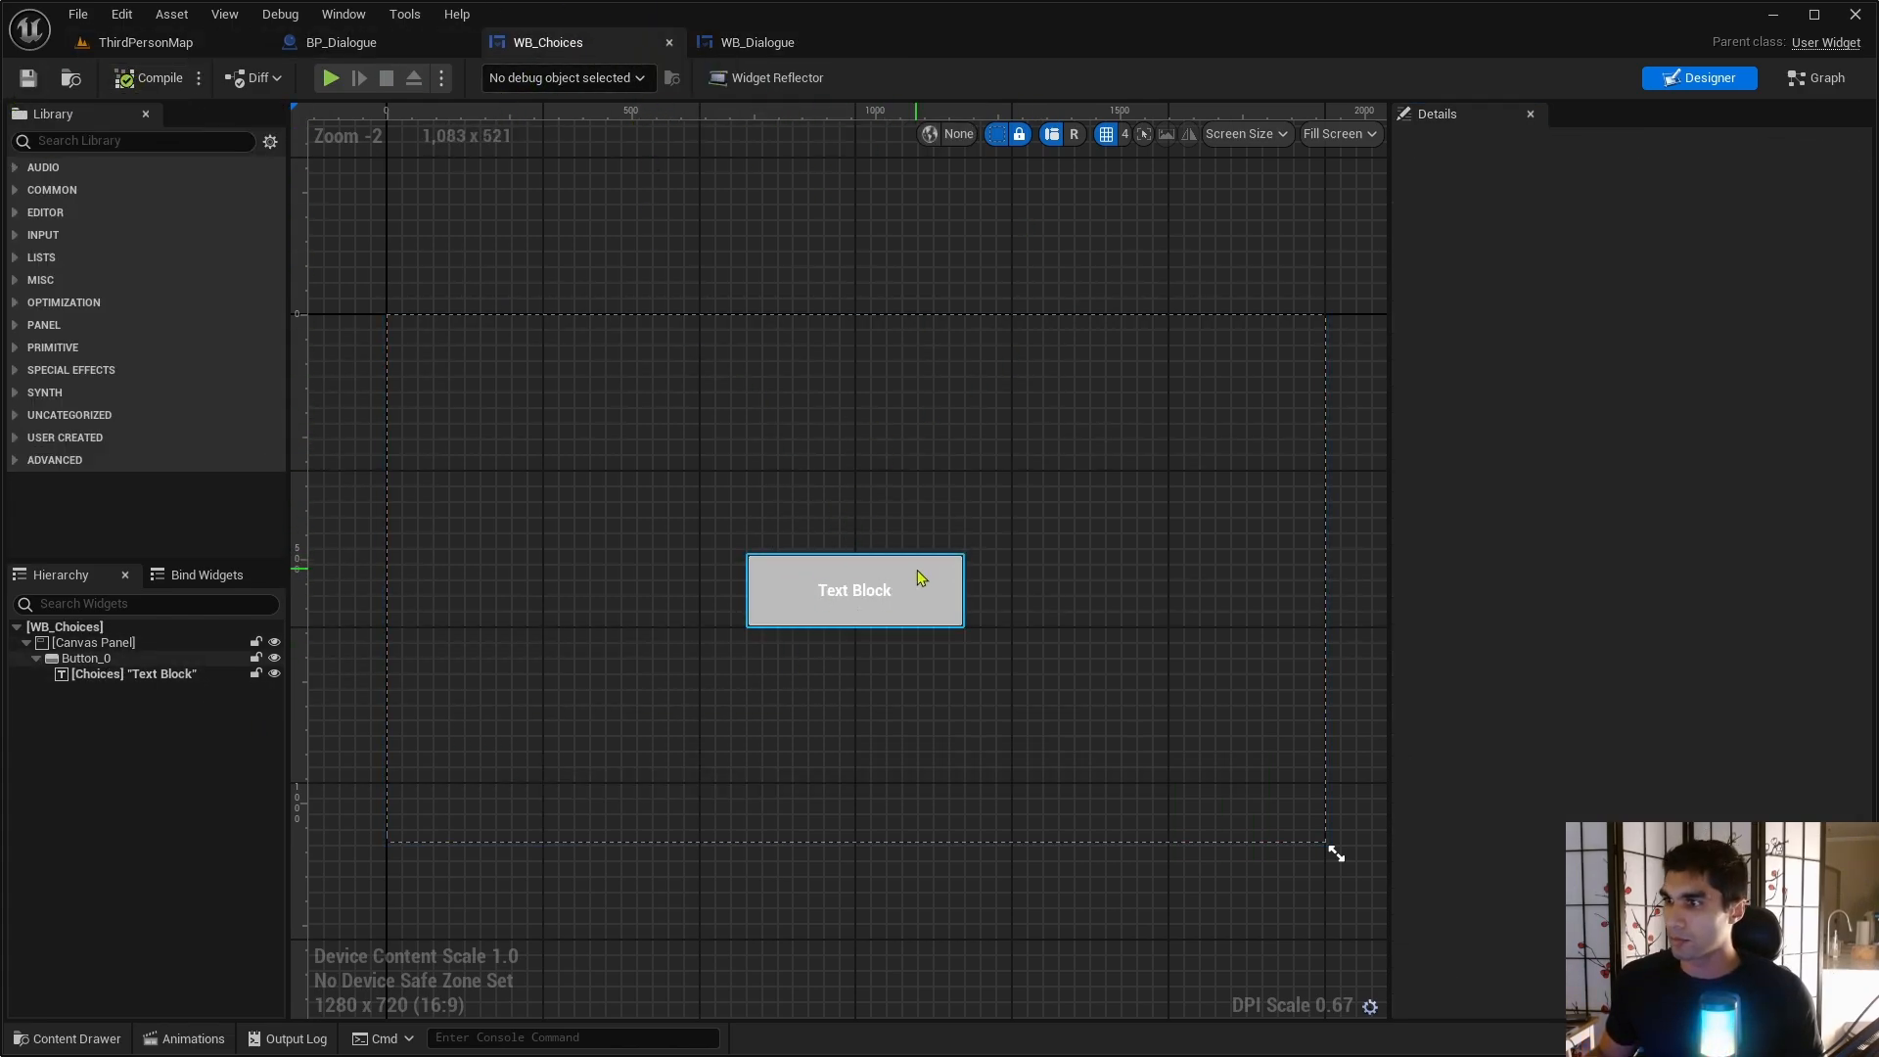
left_click(918, 577)
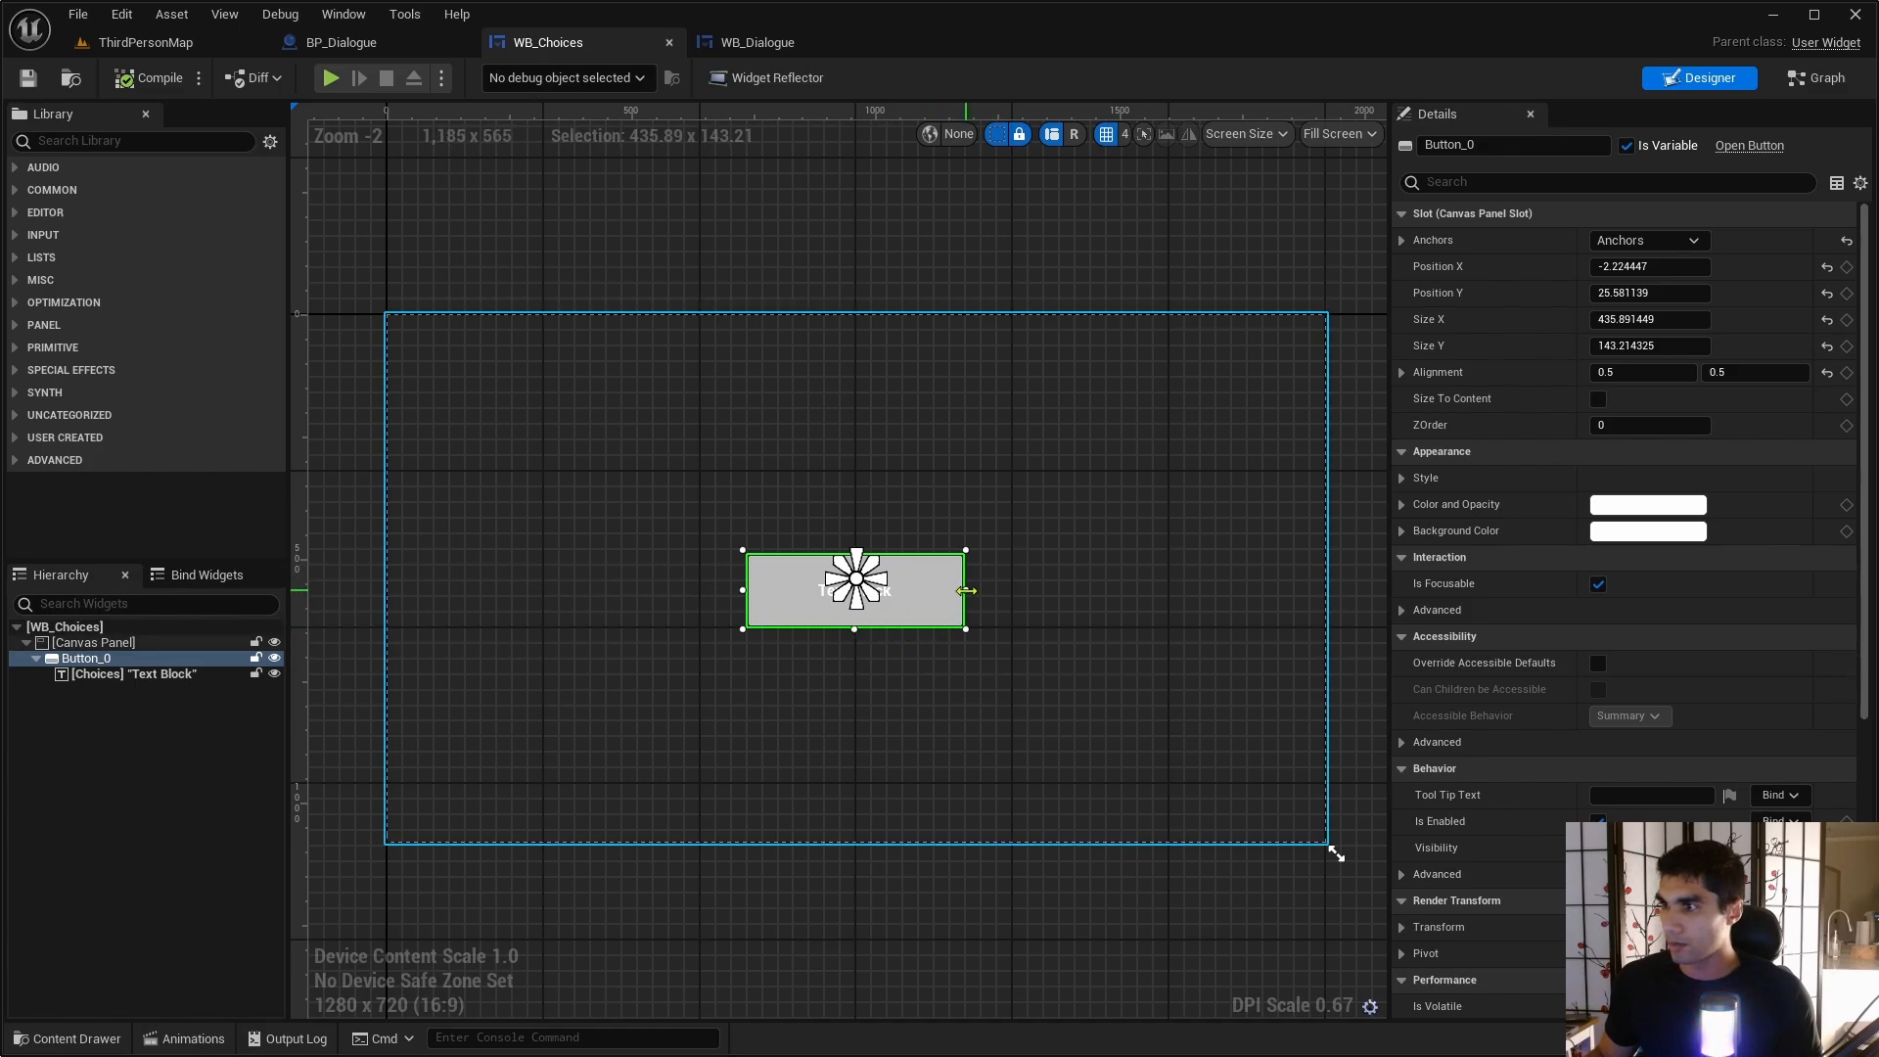
left_click_drag(967, 590, 853, 601)
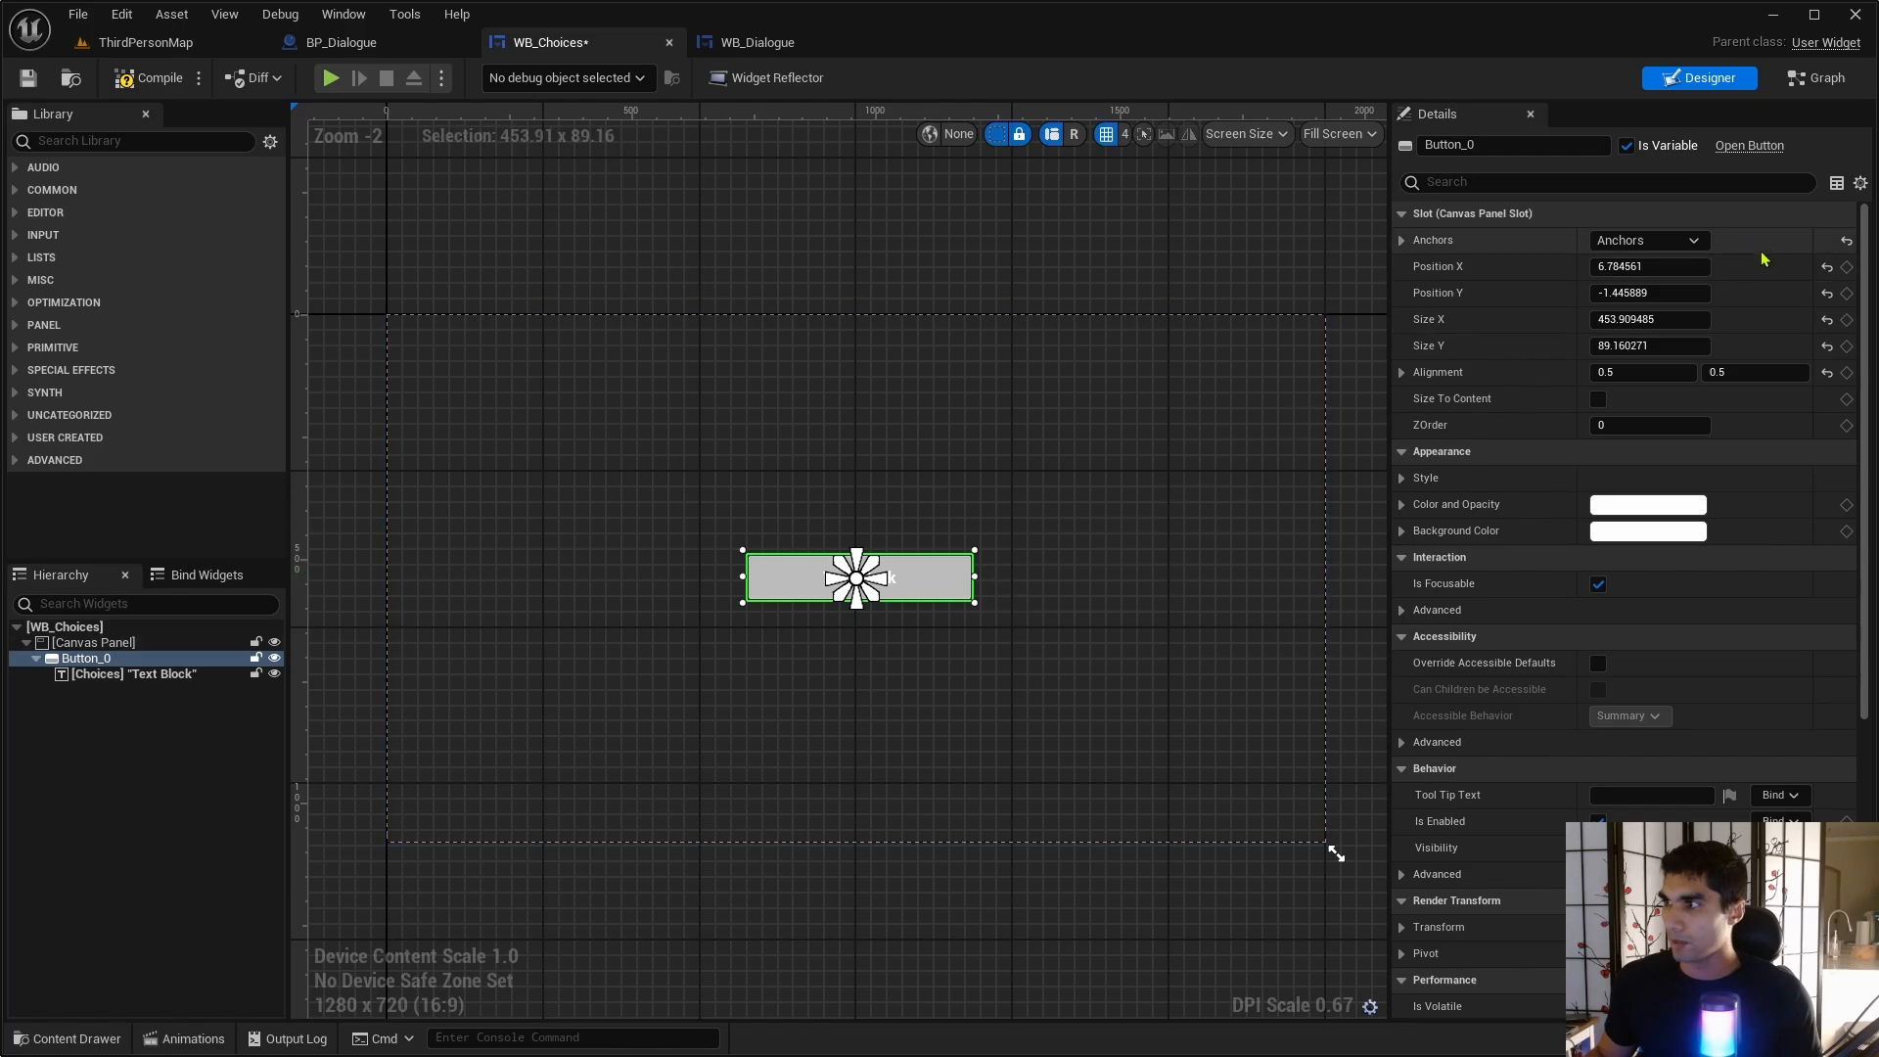
left_click(1827, 267)
left_click(1827, 292)
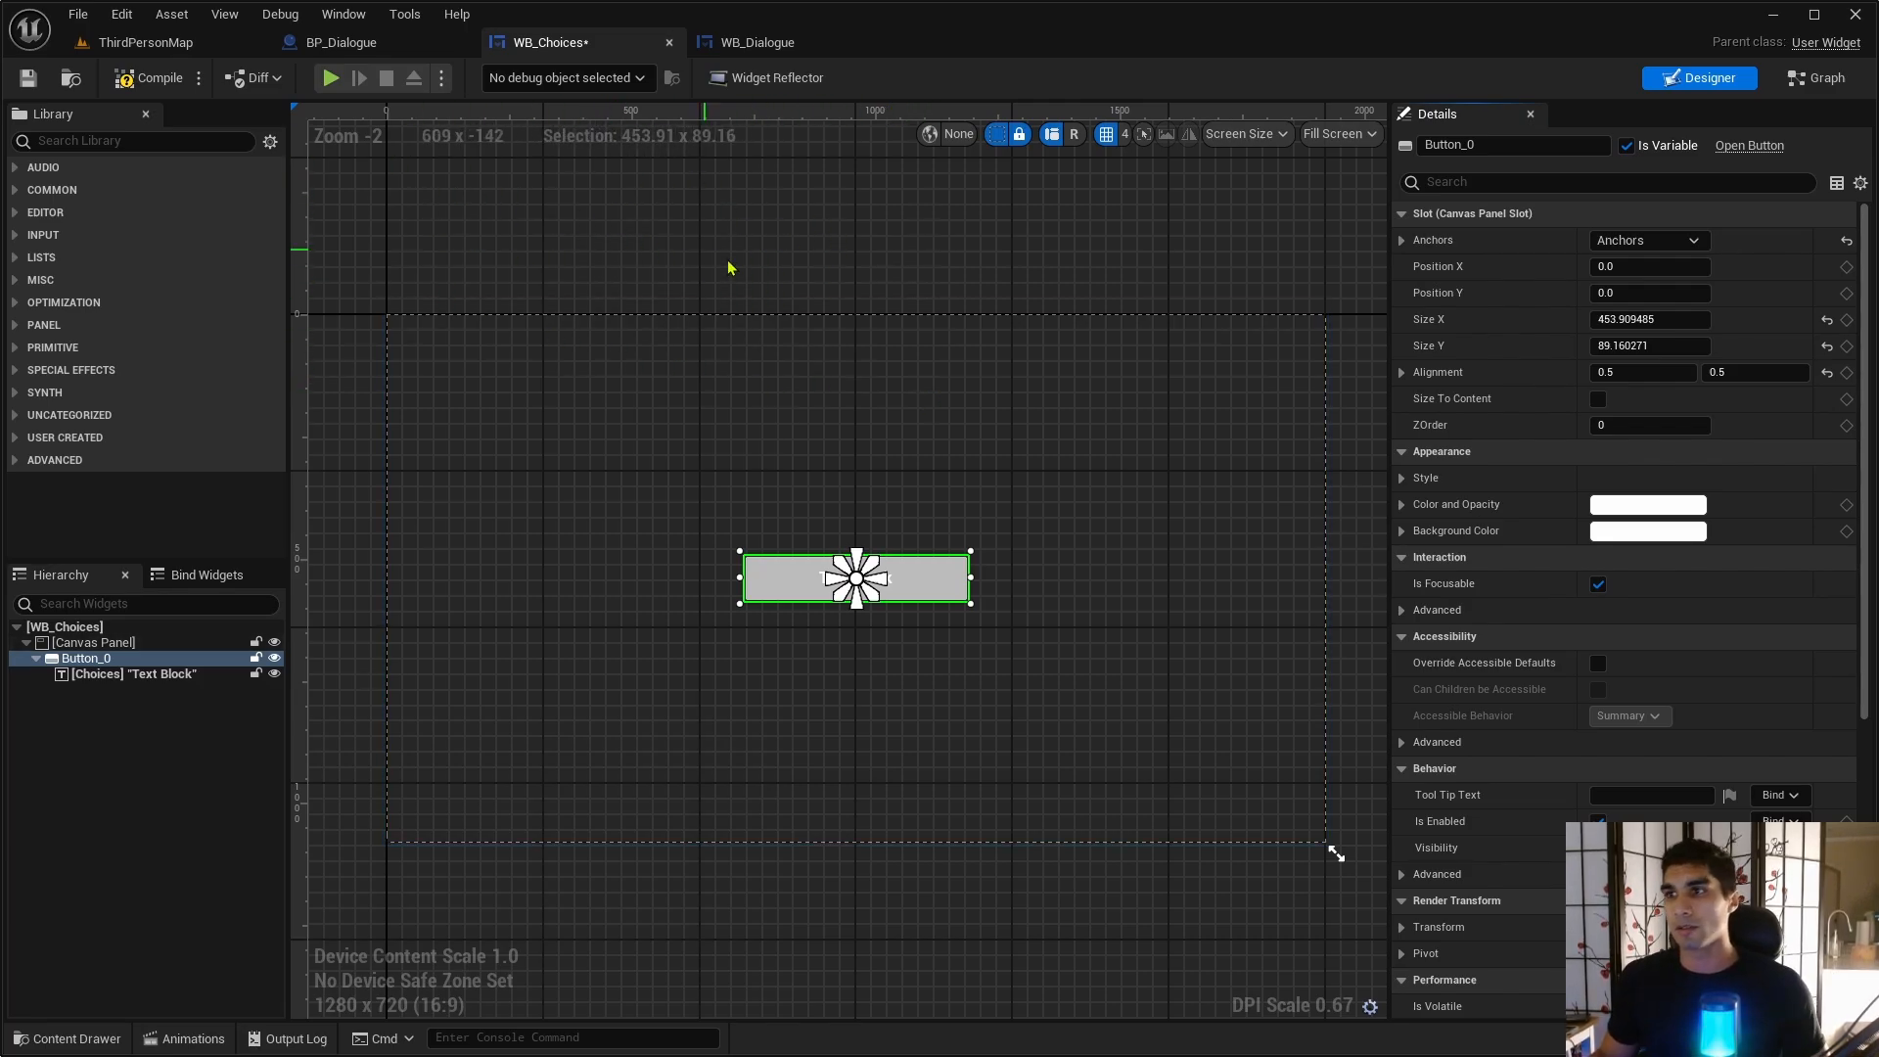
- Set the background color of Button_0 to blue, about R 0.025, G 0.198, B 1.0
left_click(1649, 531)
left_click_drag(1345, 598, 1271, 588)
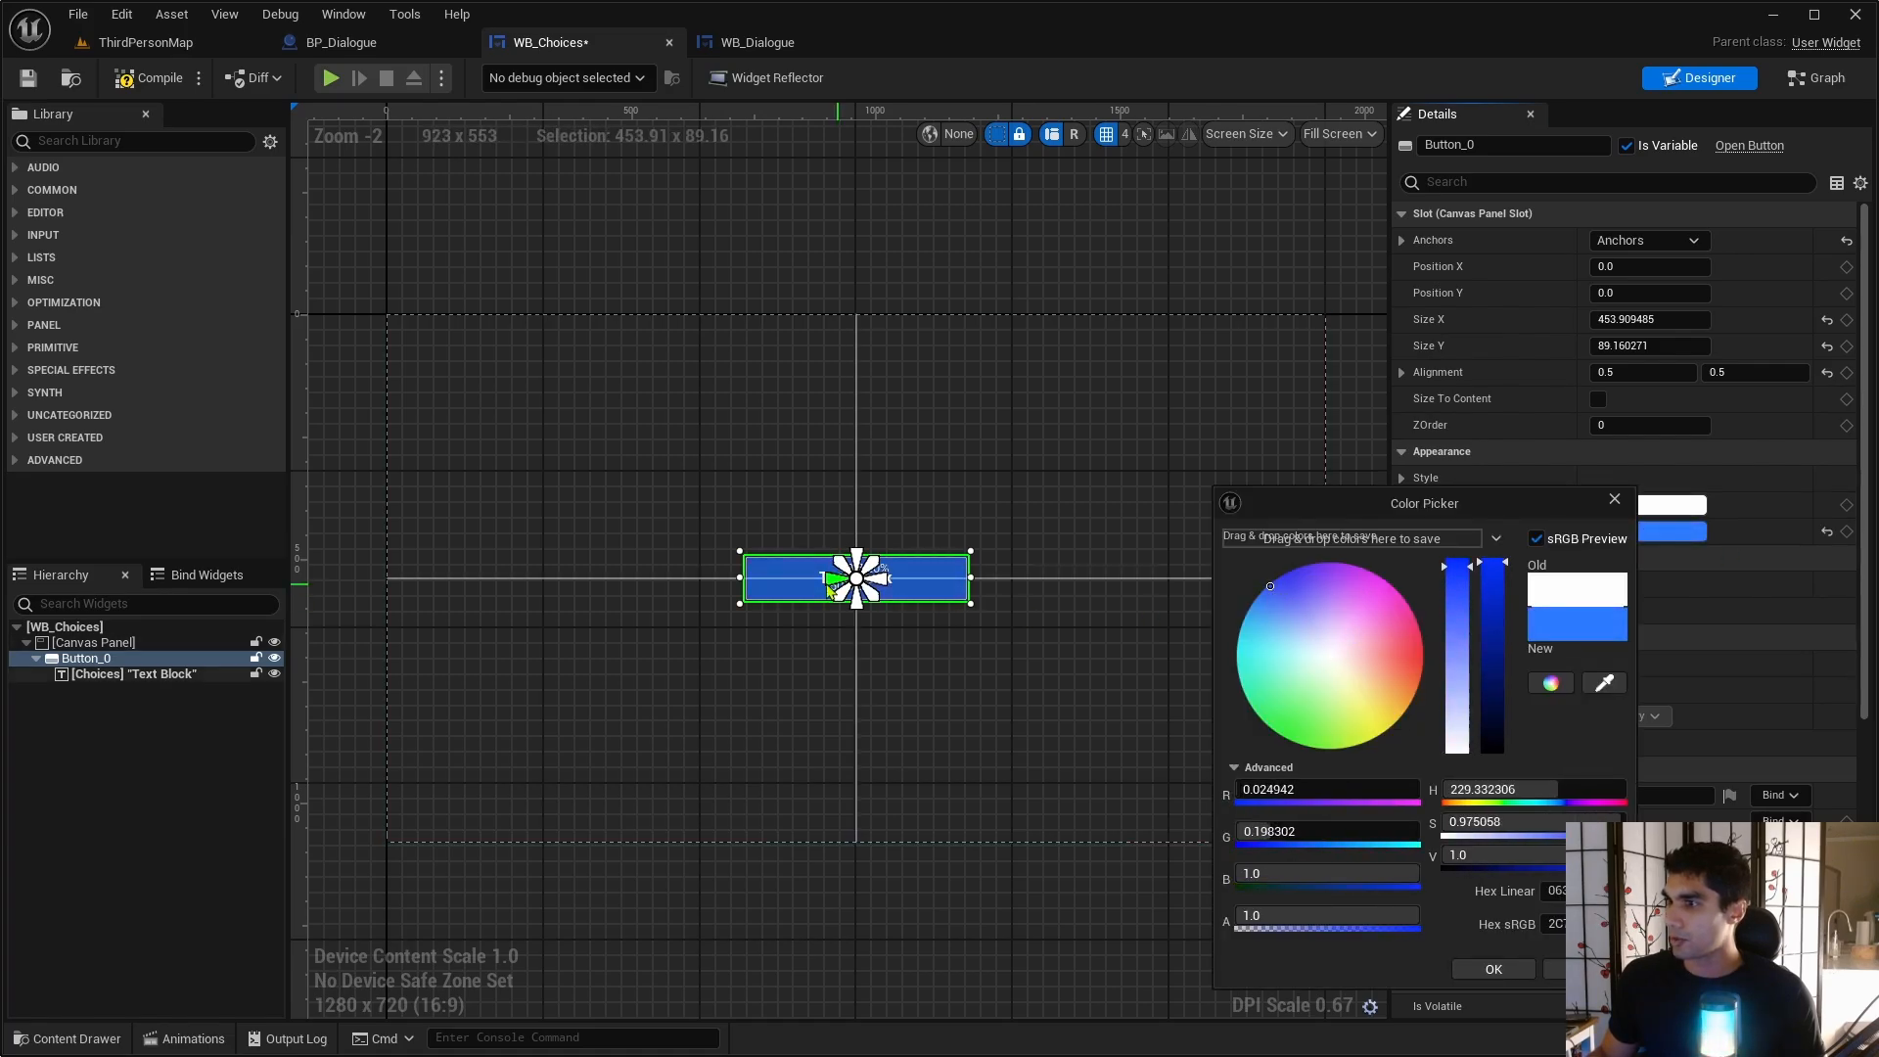
left_click(1692, 507)
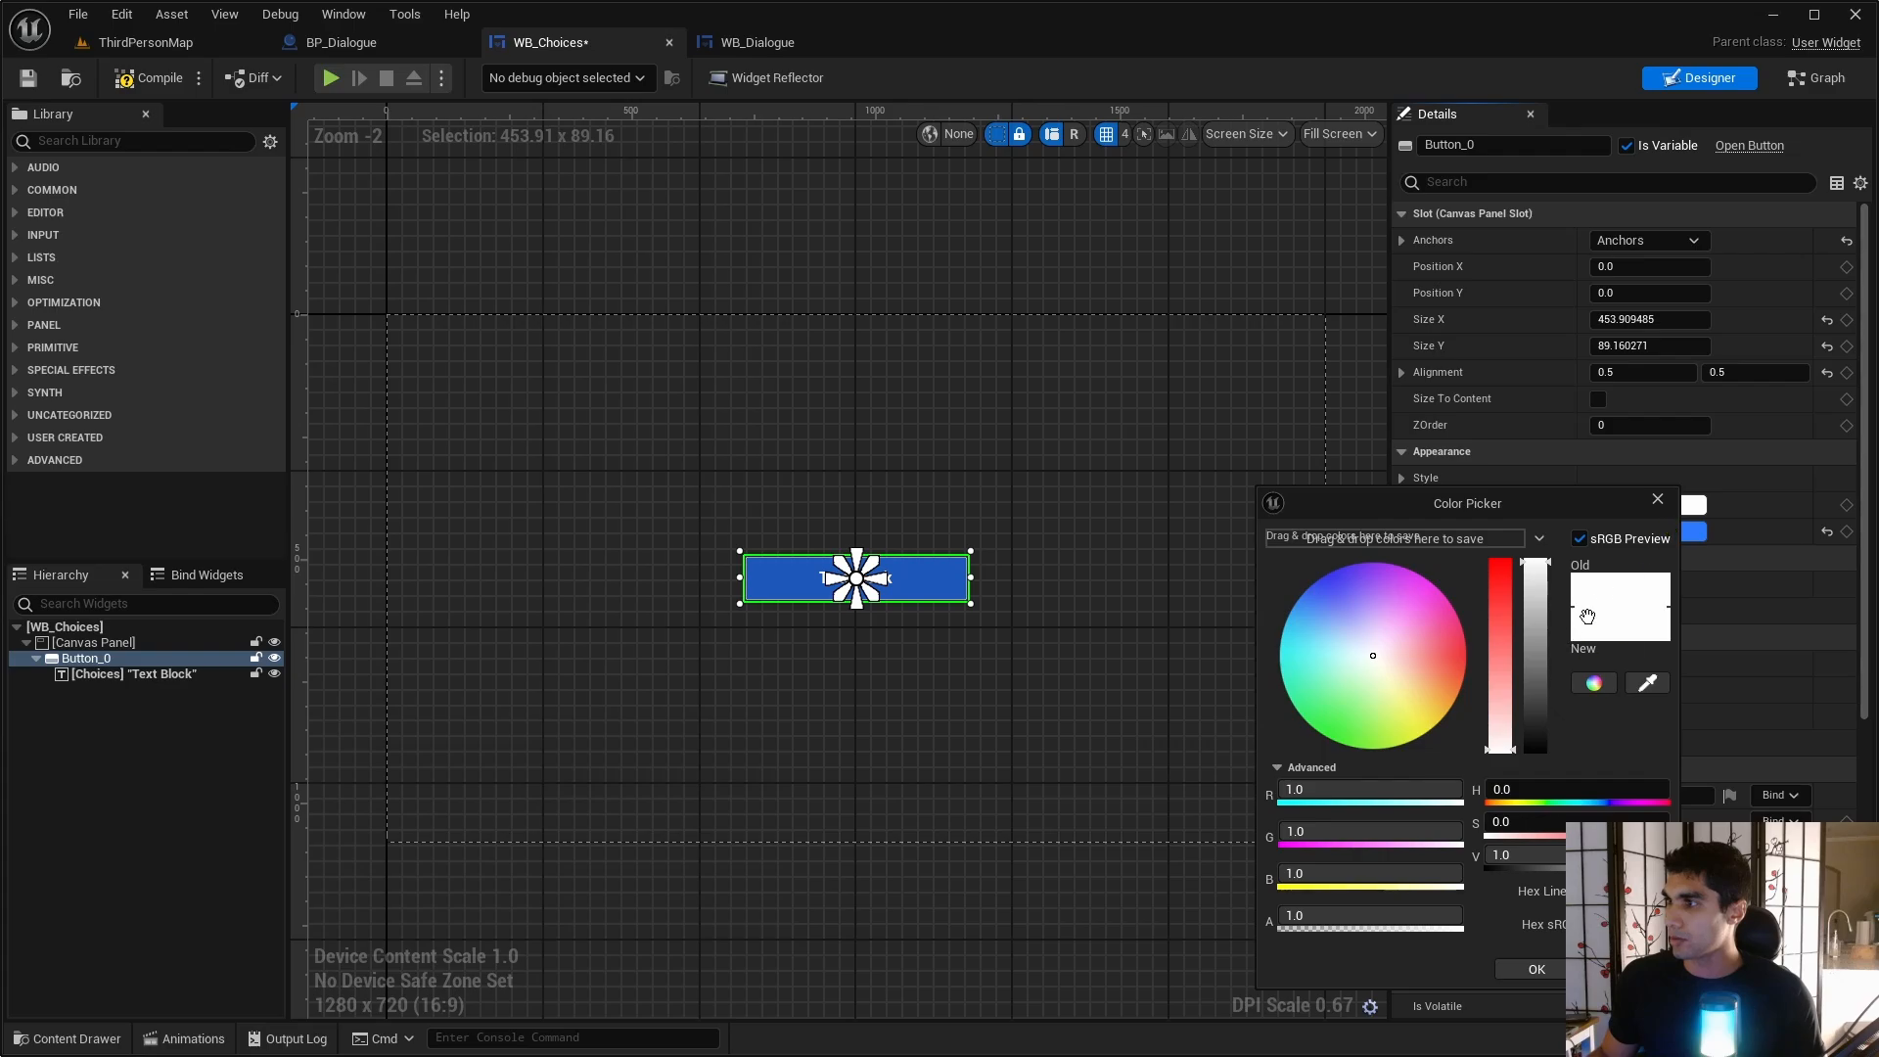
- Set the Choices text color to black, and compile and save WB_Choices
left_click(104, 675)
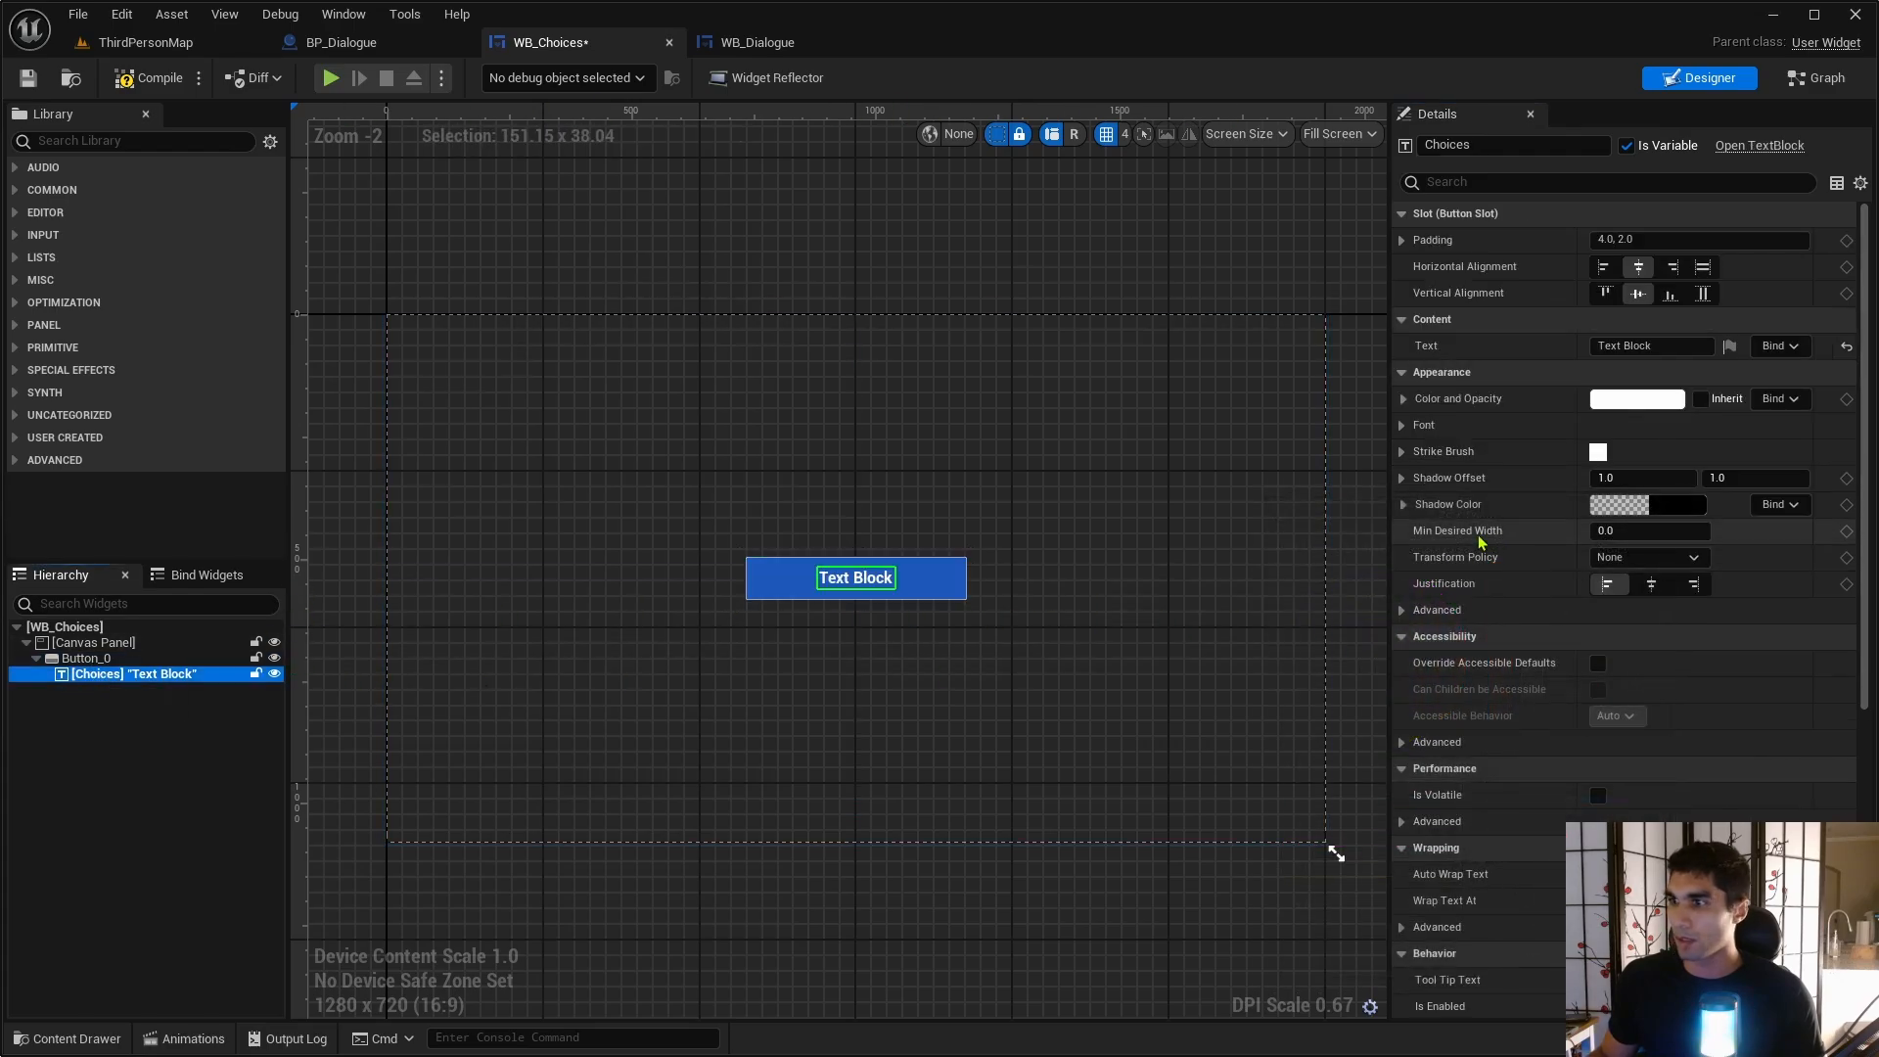
left_click(1640, 400)
left_click_drag(1503, 526, 1502, 675)
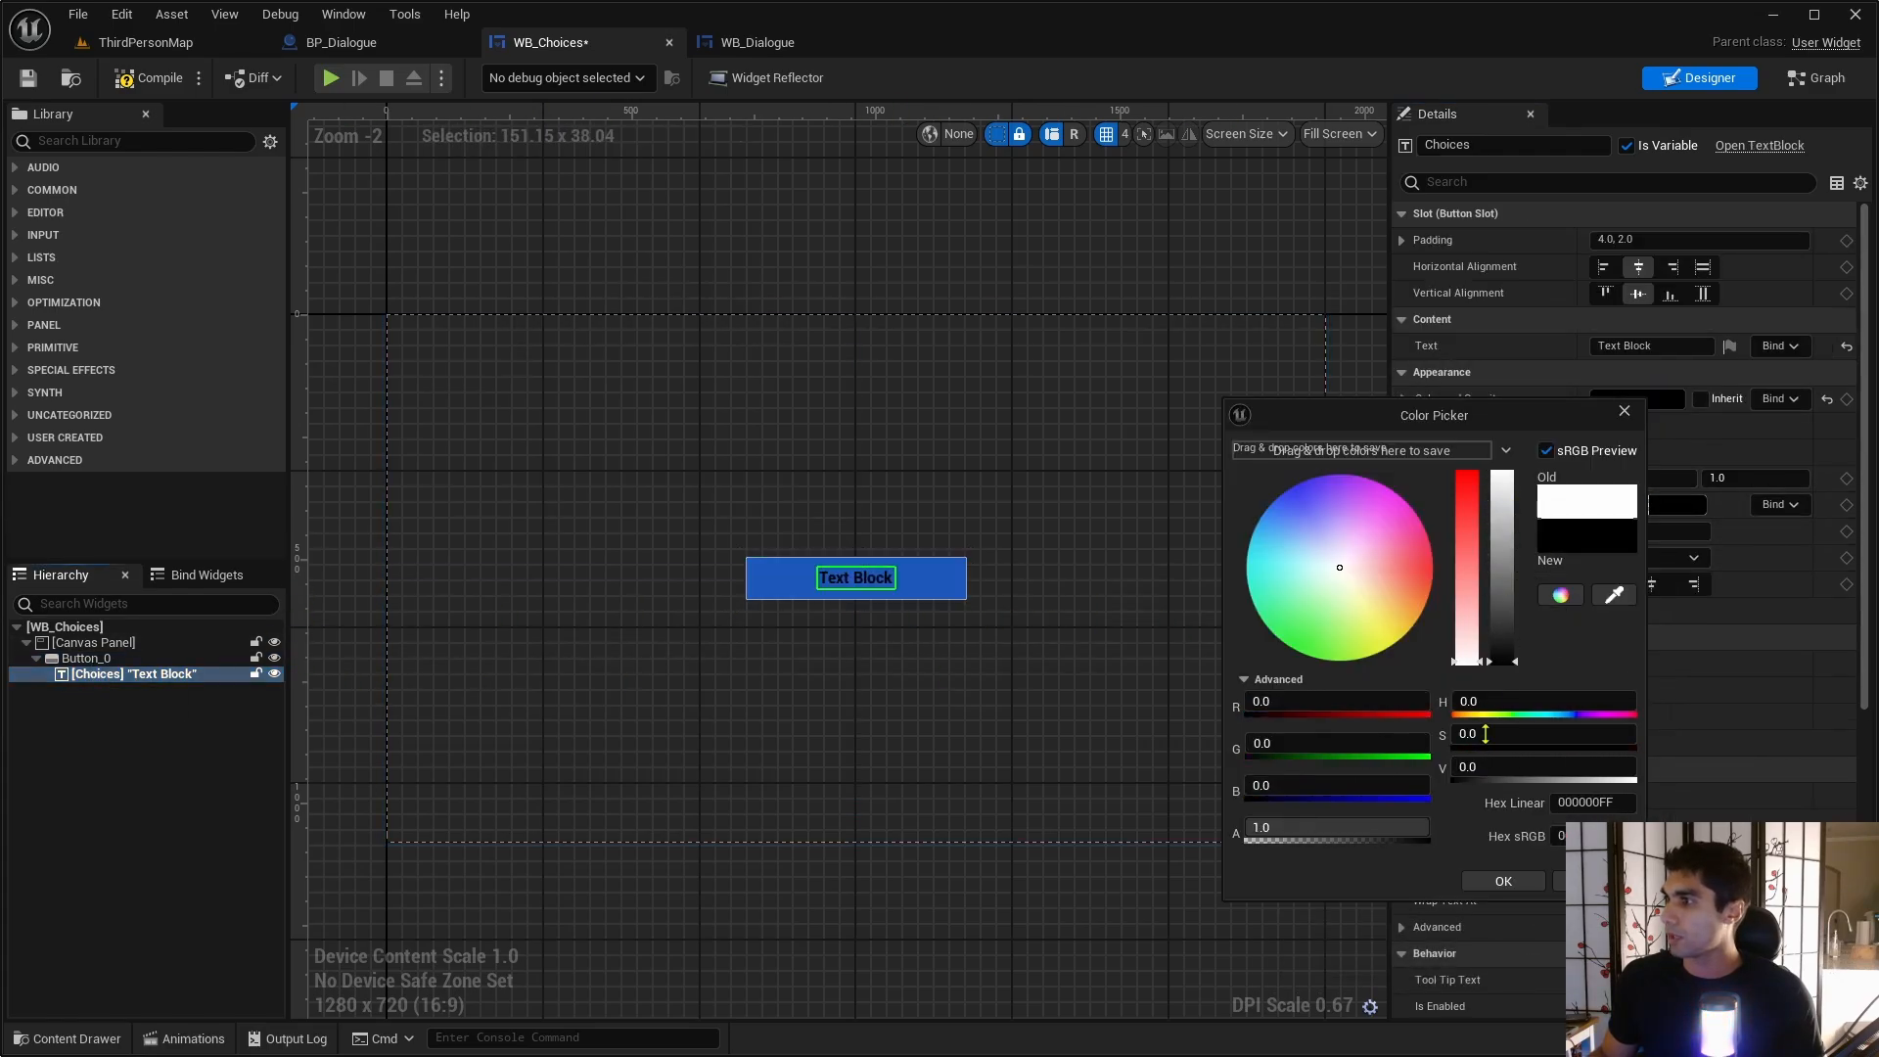
left_click(1503, 881)
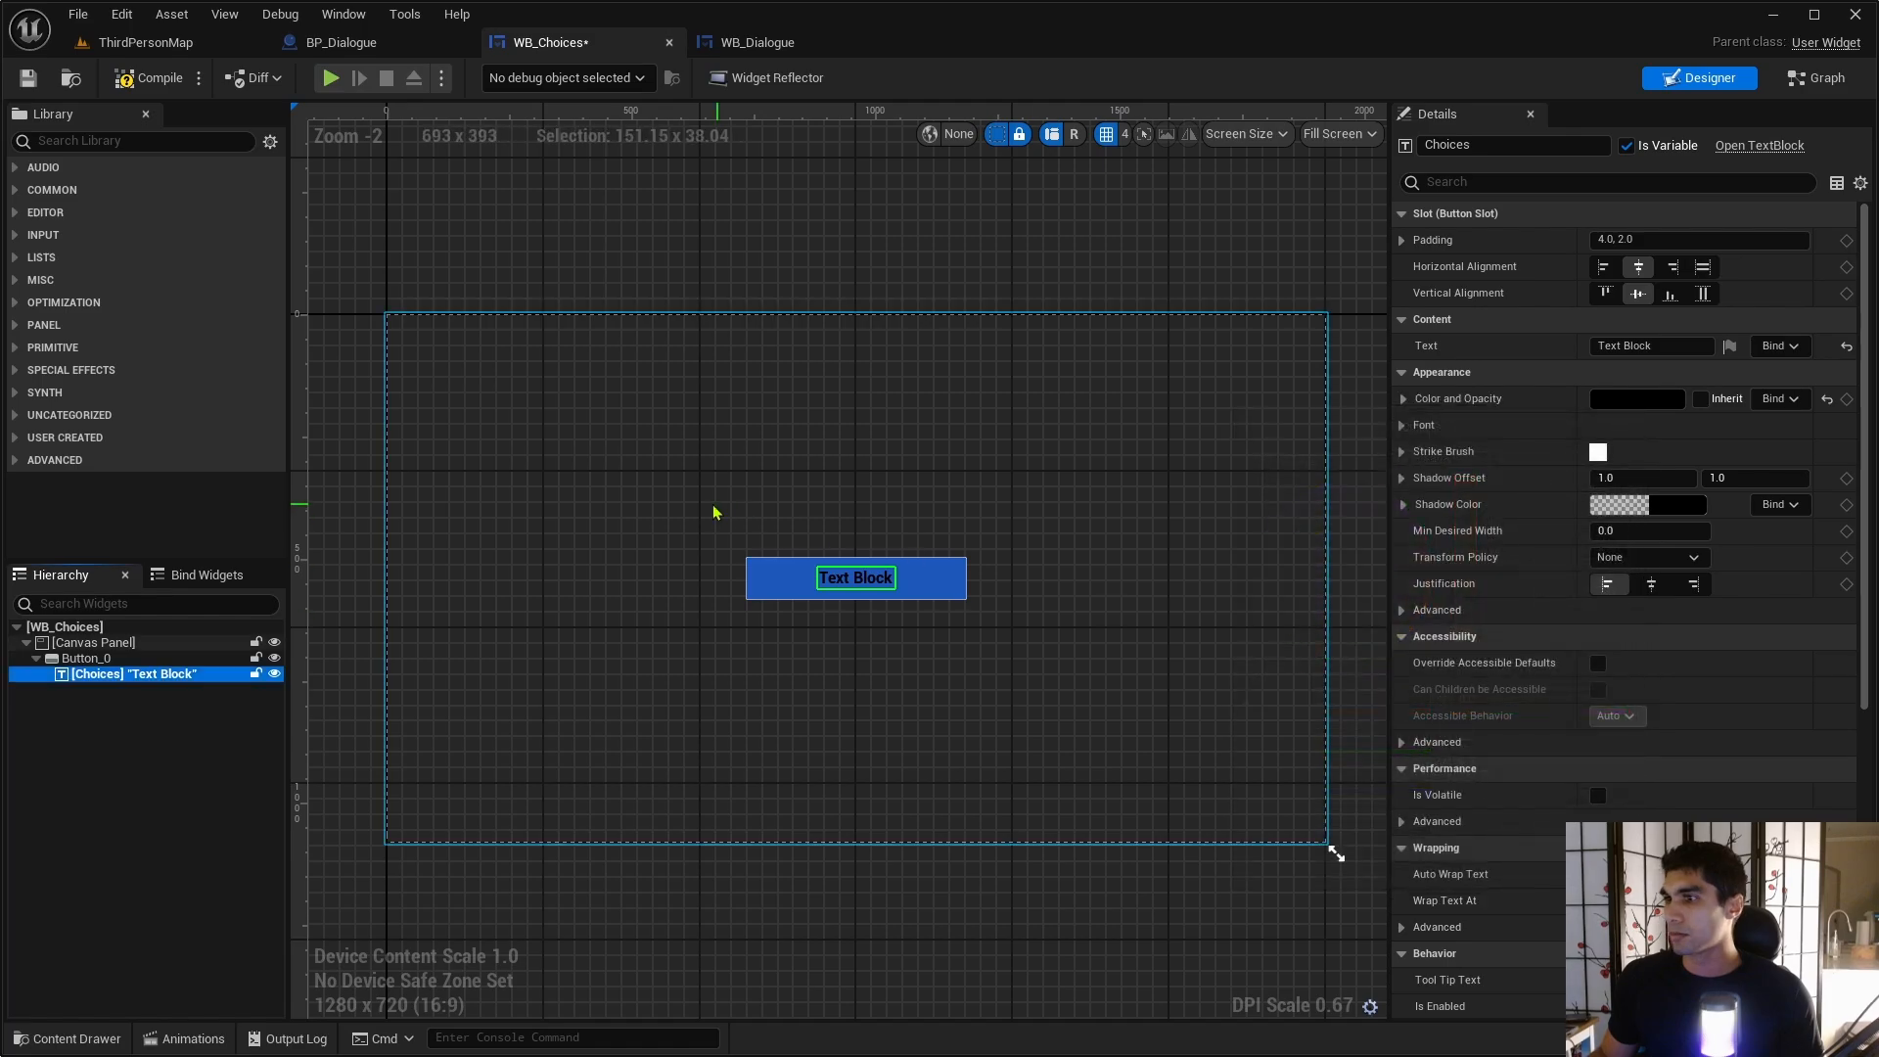
left_click(147, 78)
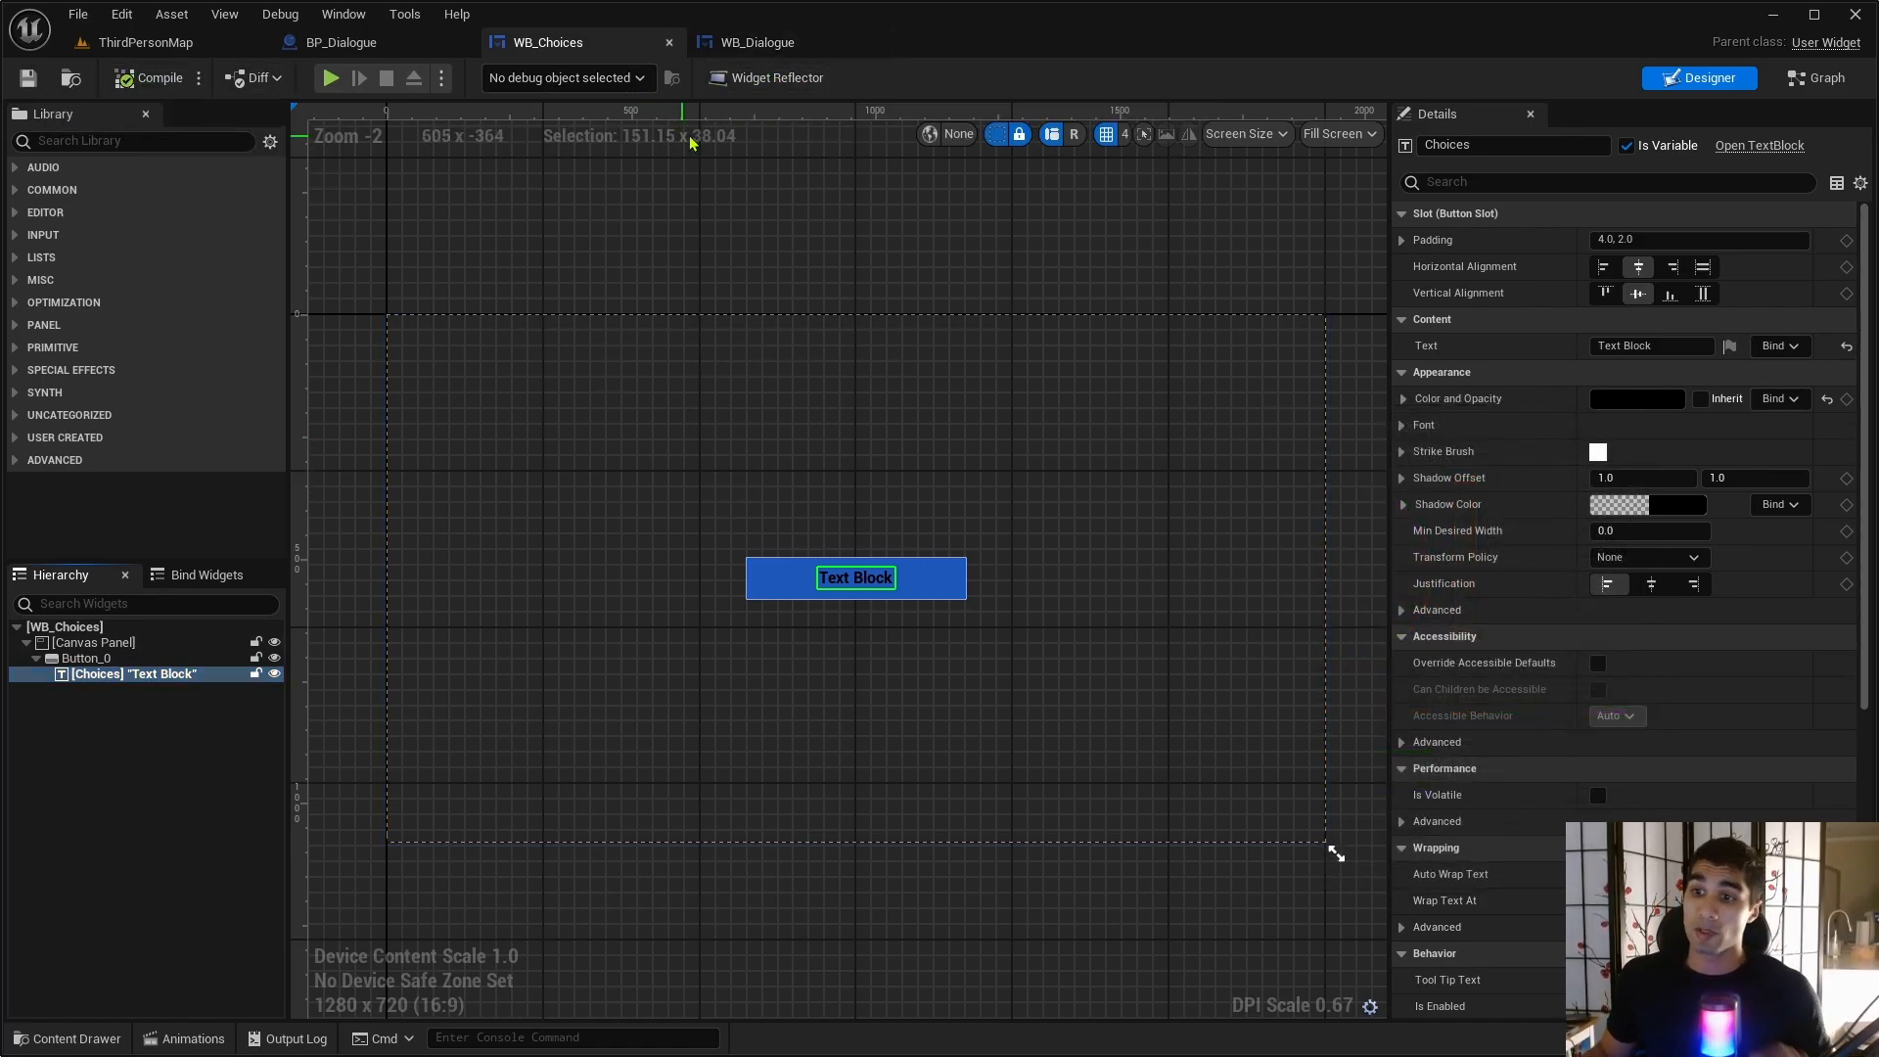
- In BP_Dialogue's Load Dialogue function, replace the broken Player Response link by wiring the valid Player Response pin to the Clear Children target
left_click(767, 44)
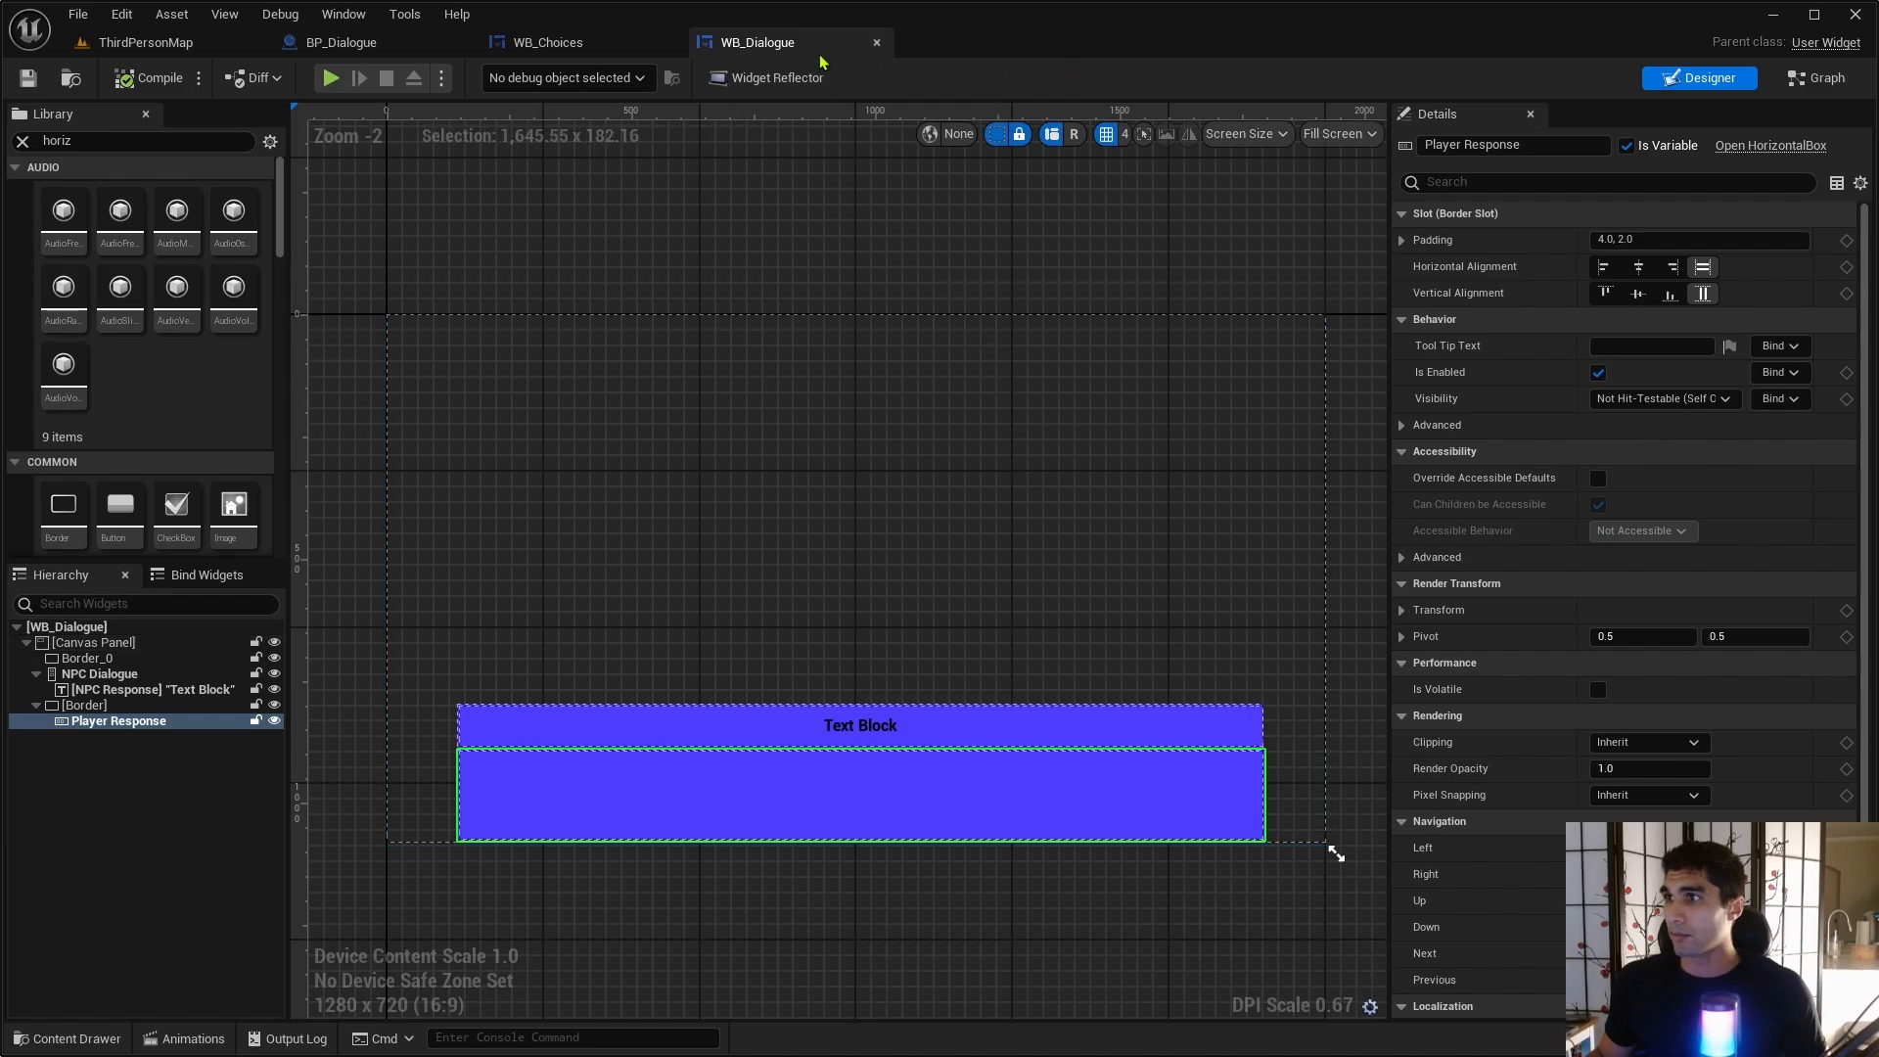
left_click(341, 42)
right_click_drag(909, 402, 1137, 497)
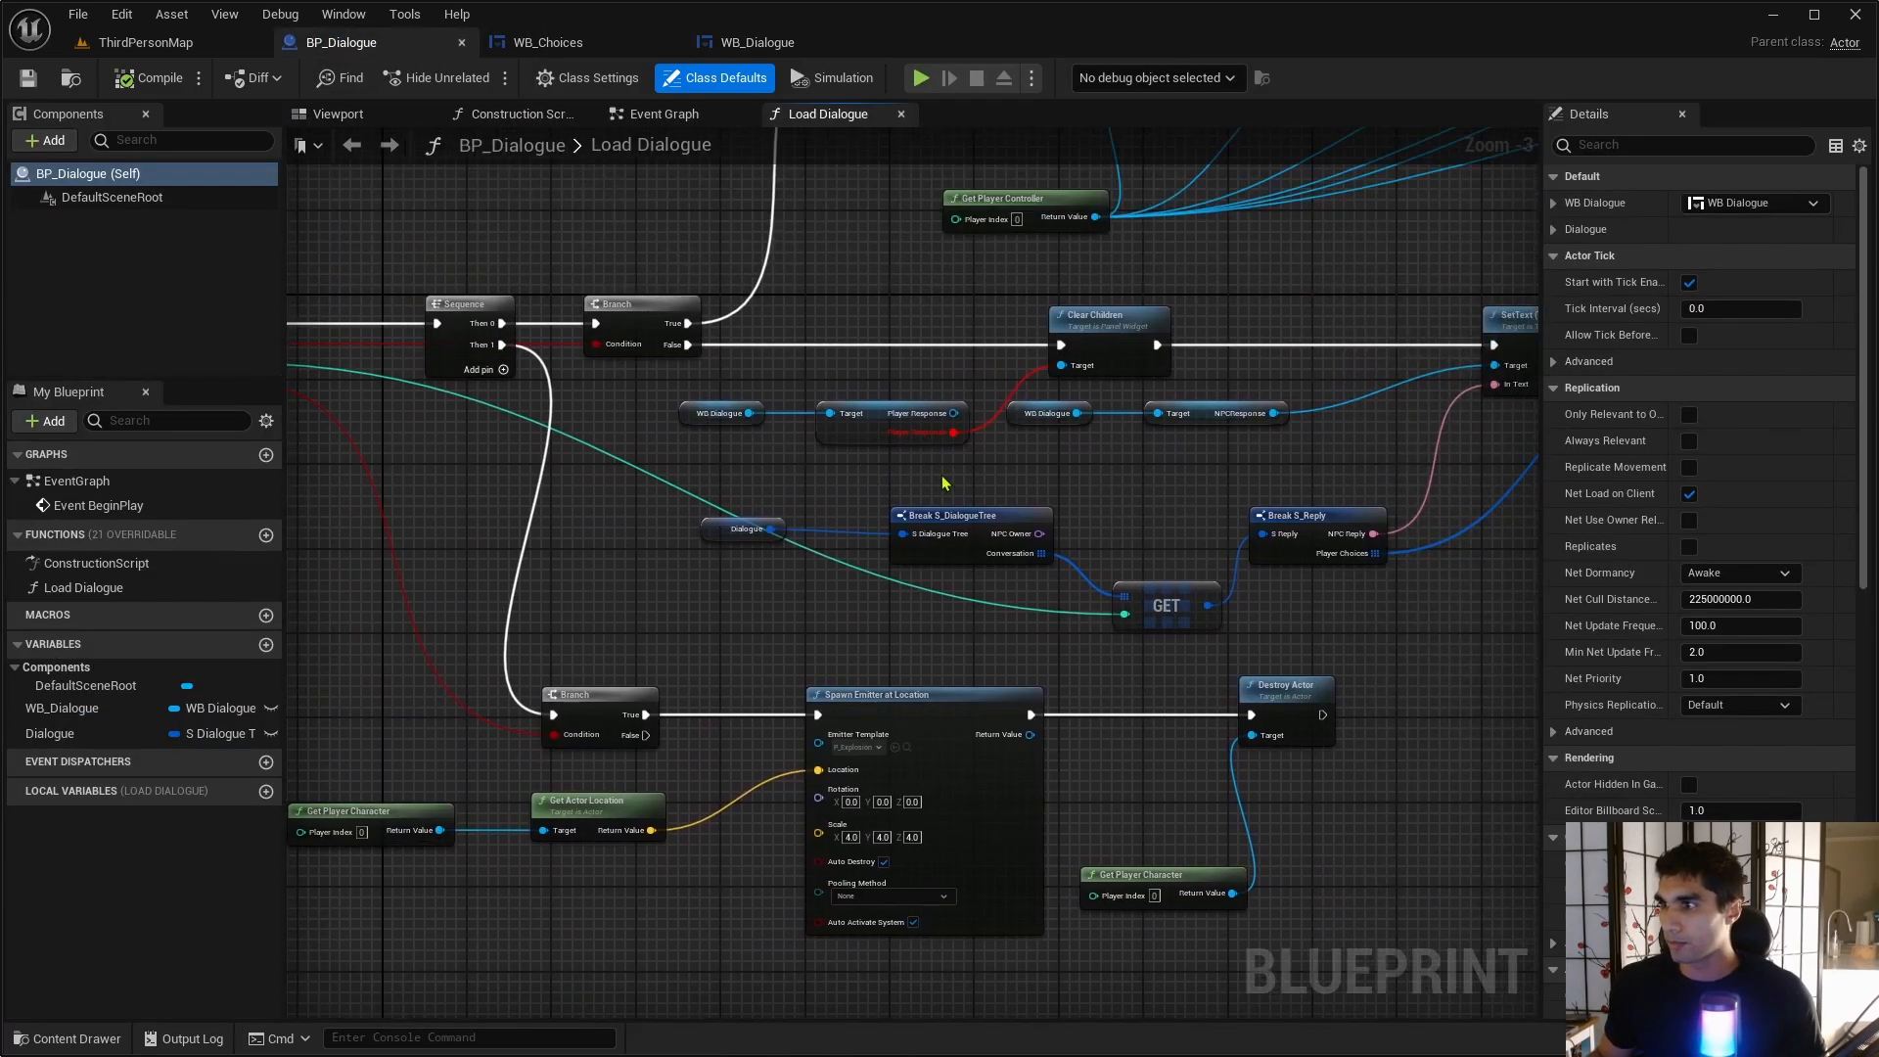
right_click_drag(907, 457, 743, 532)
scroll(743, 533, "up", 3)
right_click_drag(868, 523, 701, 629)
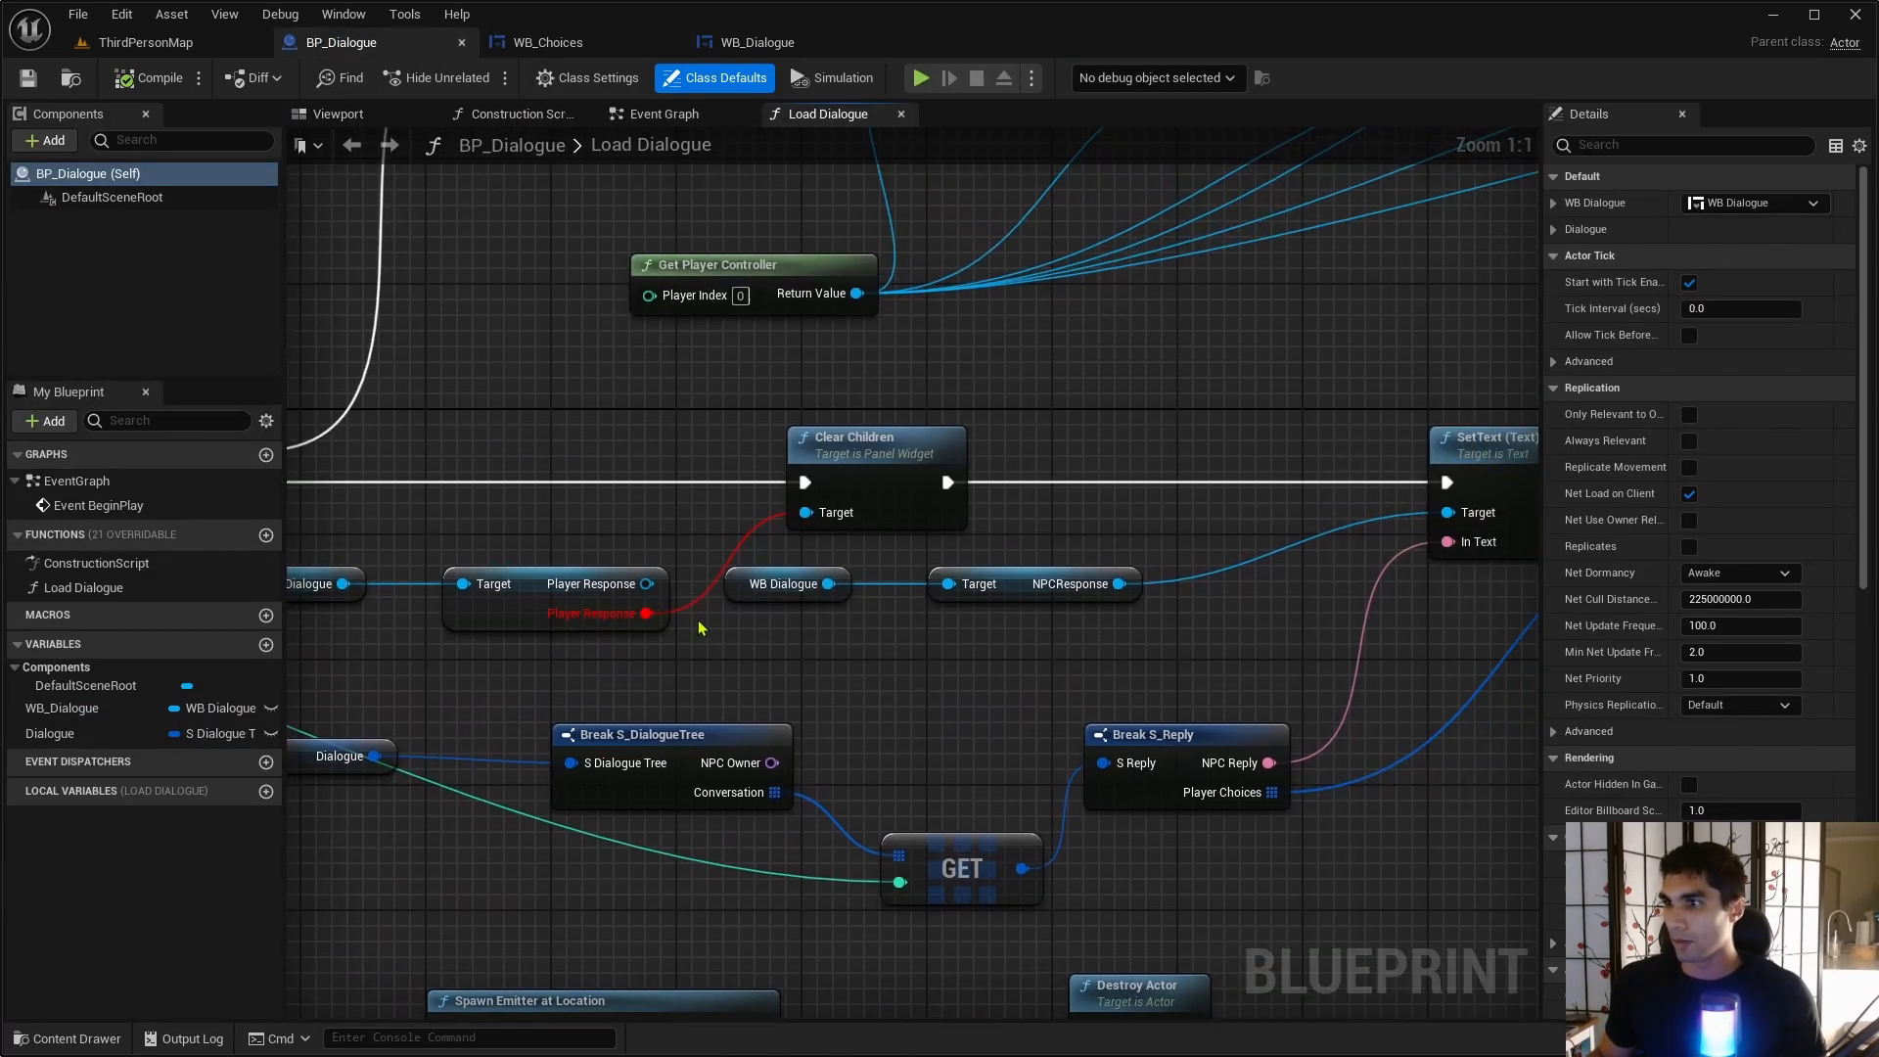
left_click(649, 613, "alt")
left_click_drag(647, 583, 826, 521)
right_click_drag(523, 589, 691, 493)
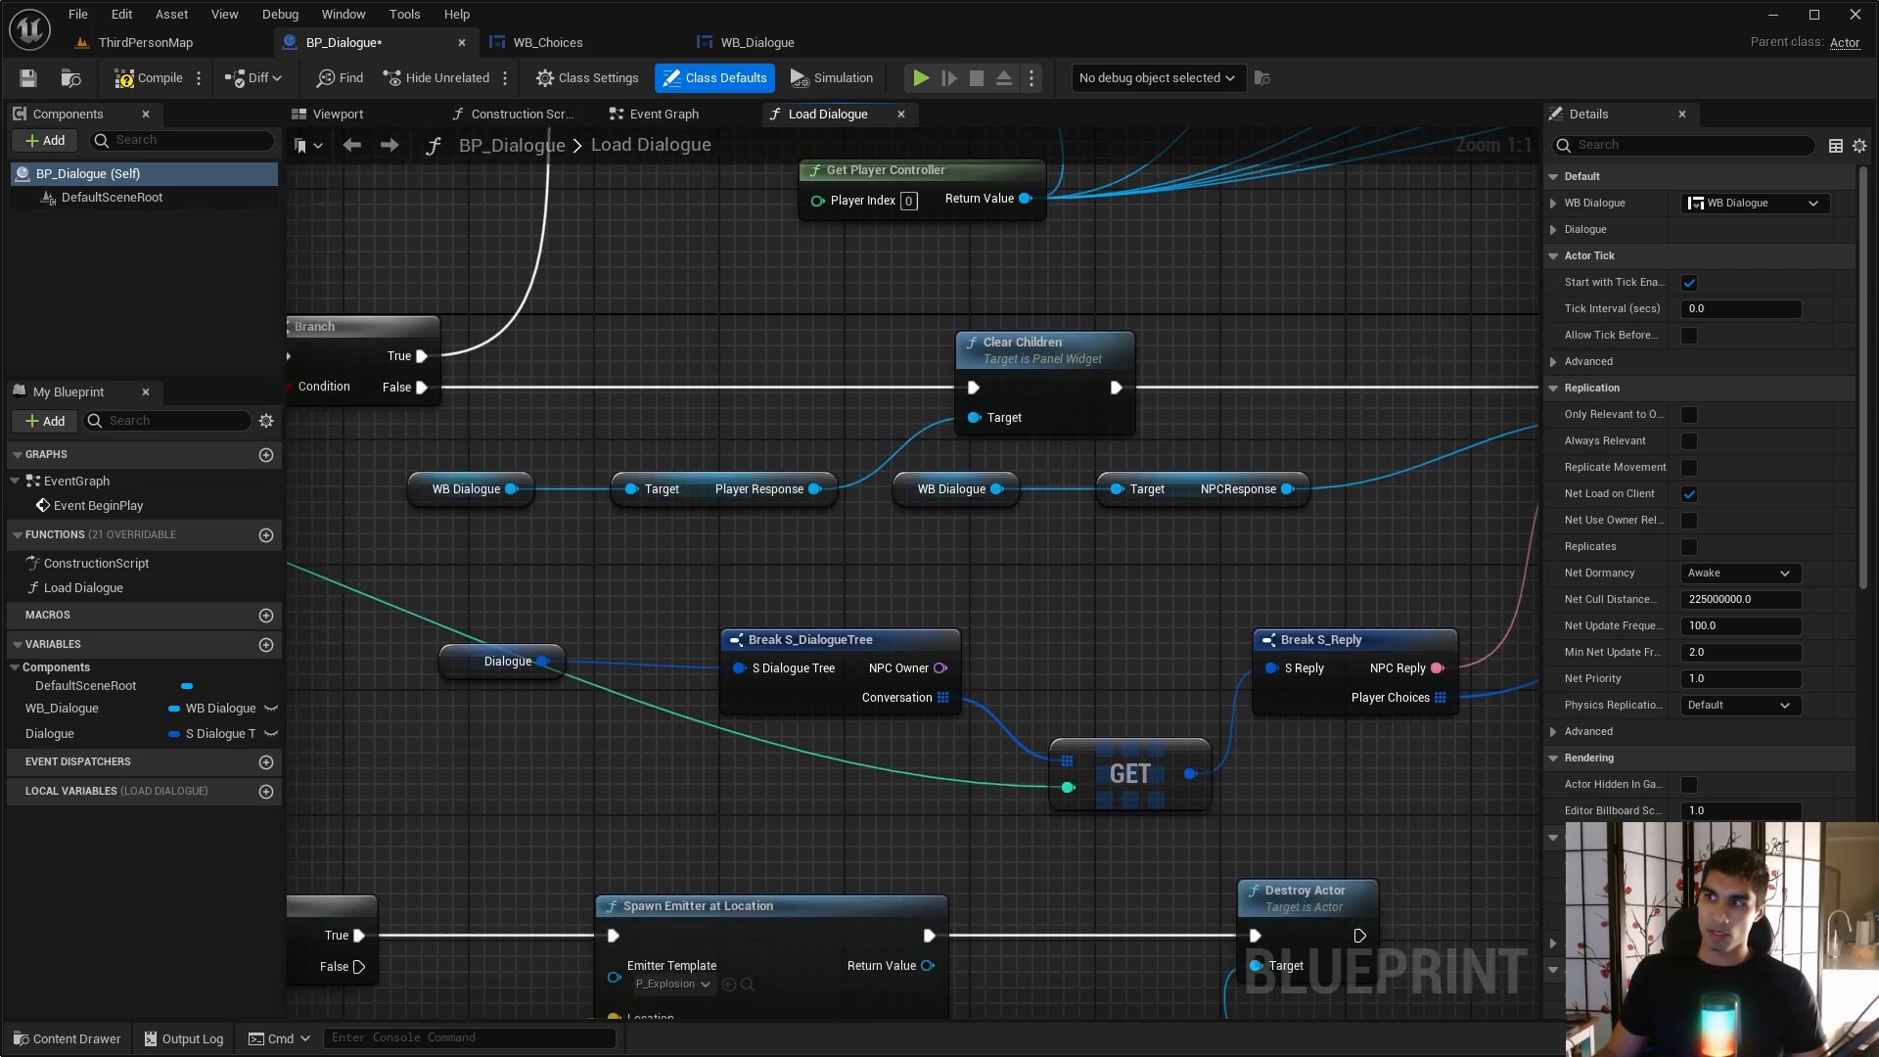
- Disconnect the broken Player Response pin from the Add Child to Vertical Box node
right_click_drag(1522, 438, 1532, 550)
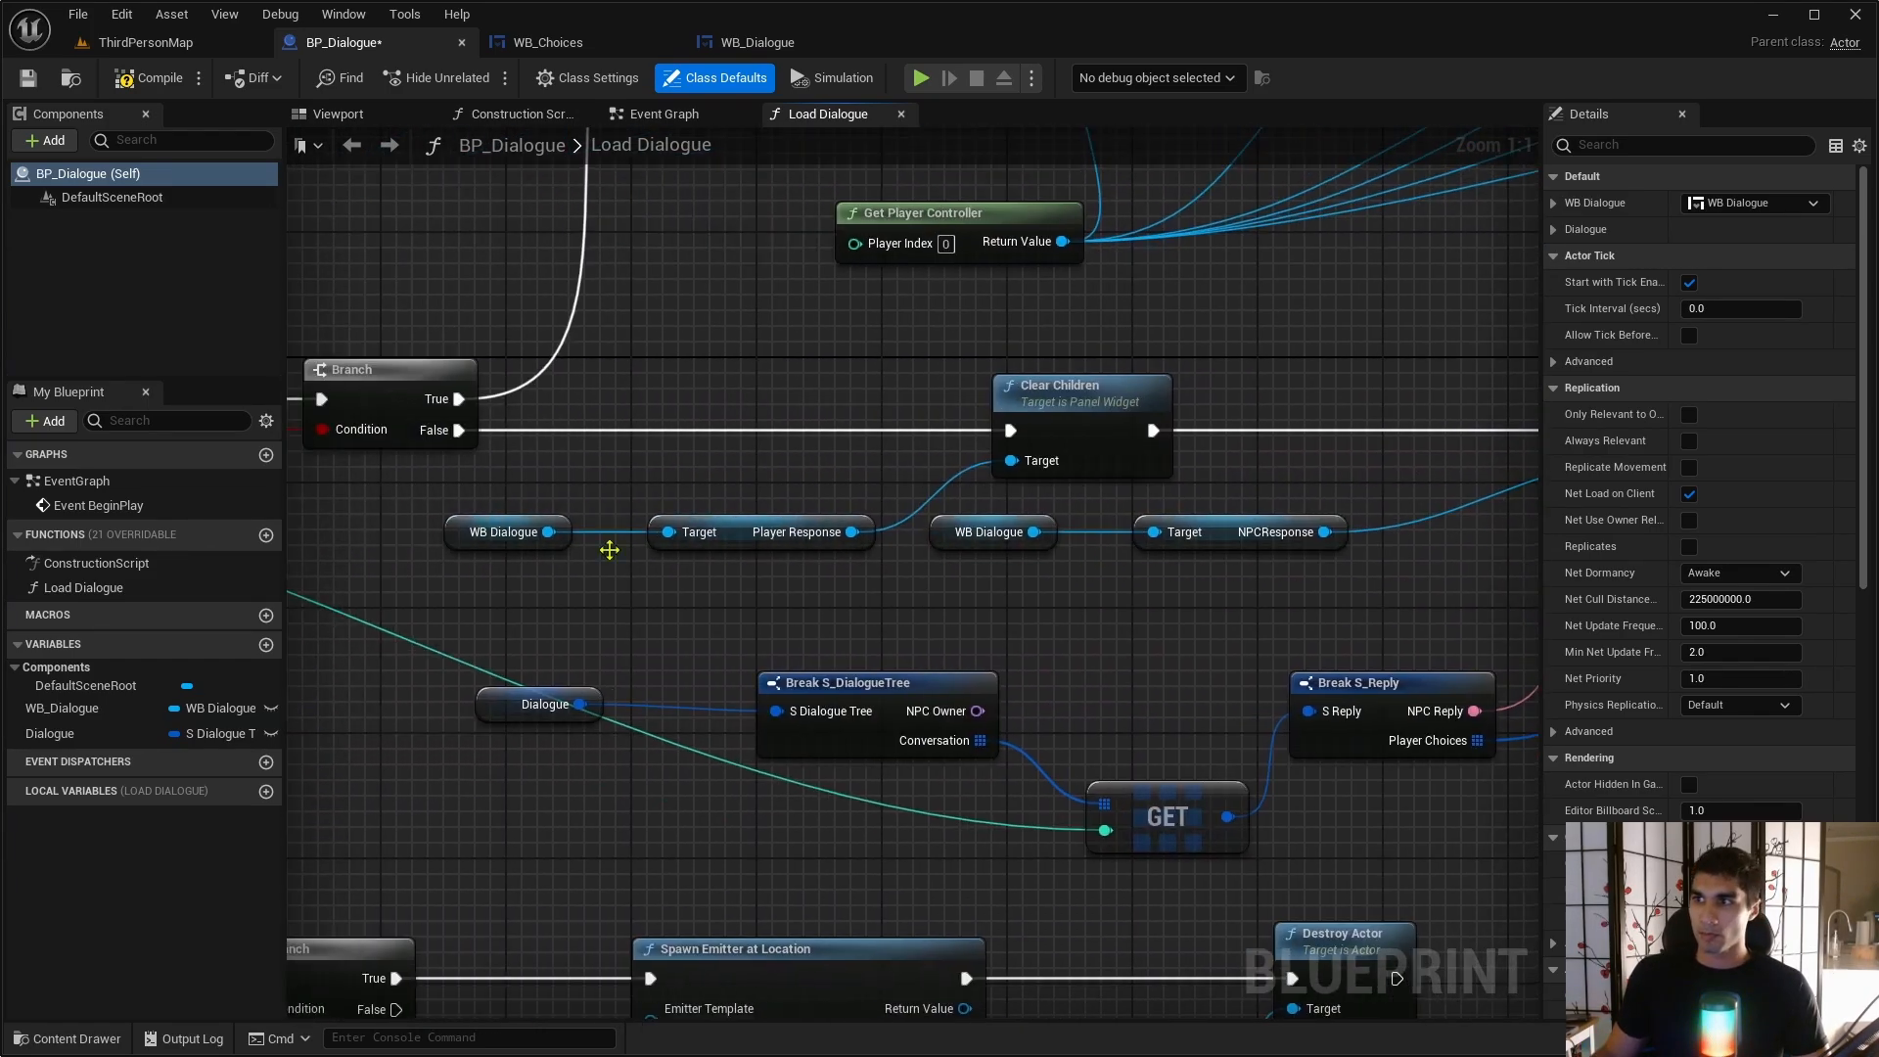
right_click_drag(608, 549, 1470, 491)
right_click_drag(644, 599, 290, 402)
right_click_drag(1292, 593, 336, 752)
right_click_drag(1319, 670, 591, 750)
right_click_drag(823, 588, 442, 851)
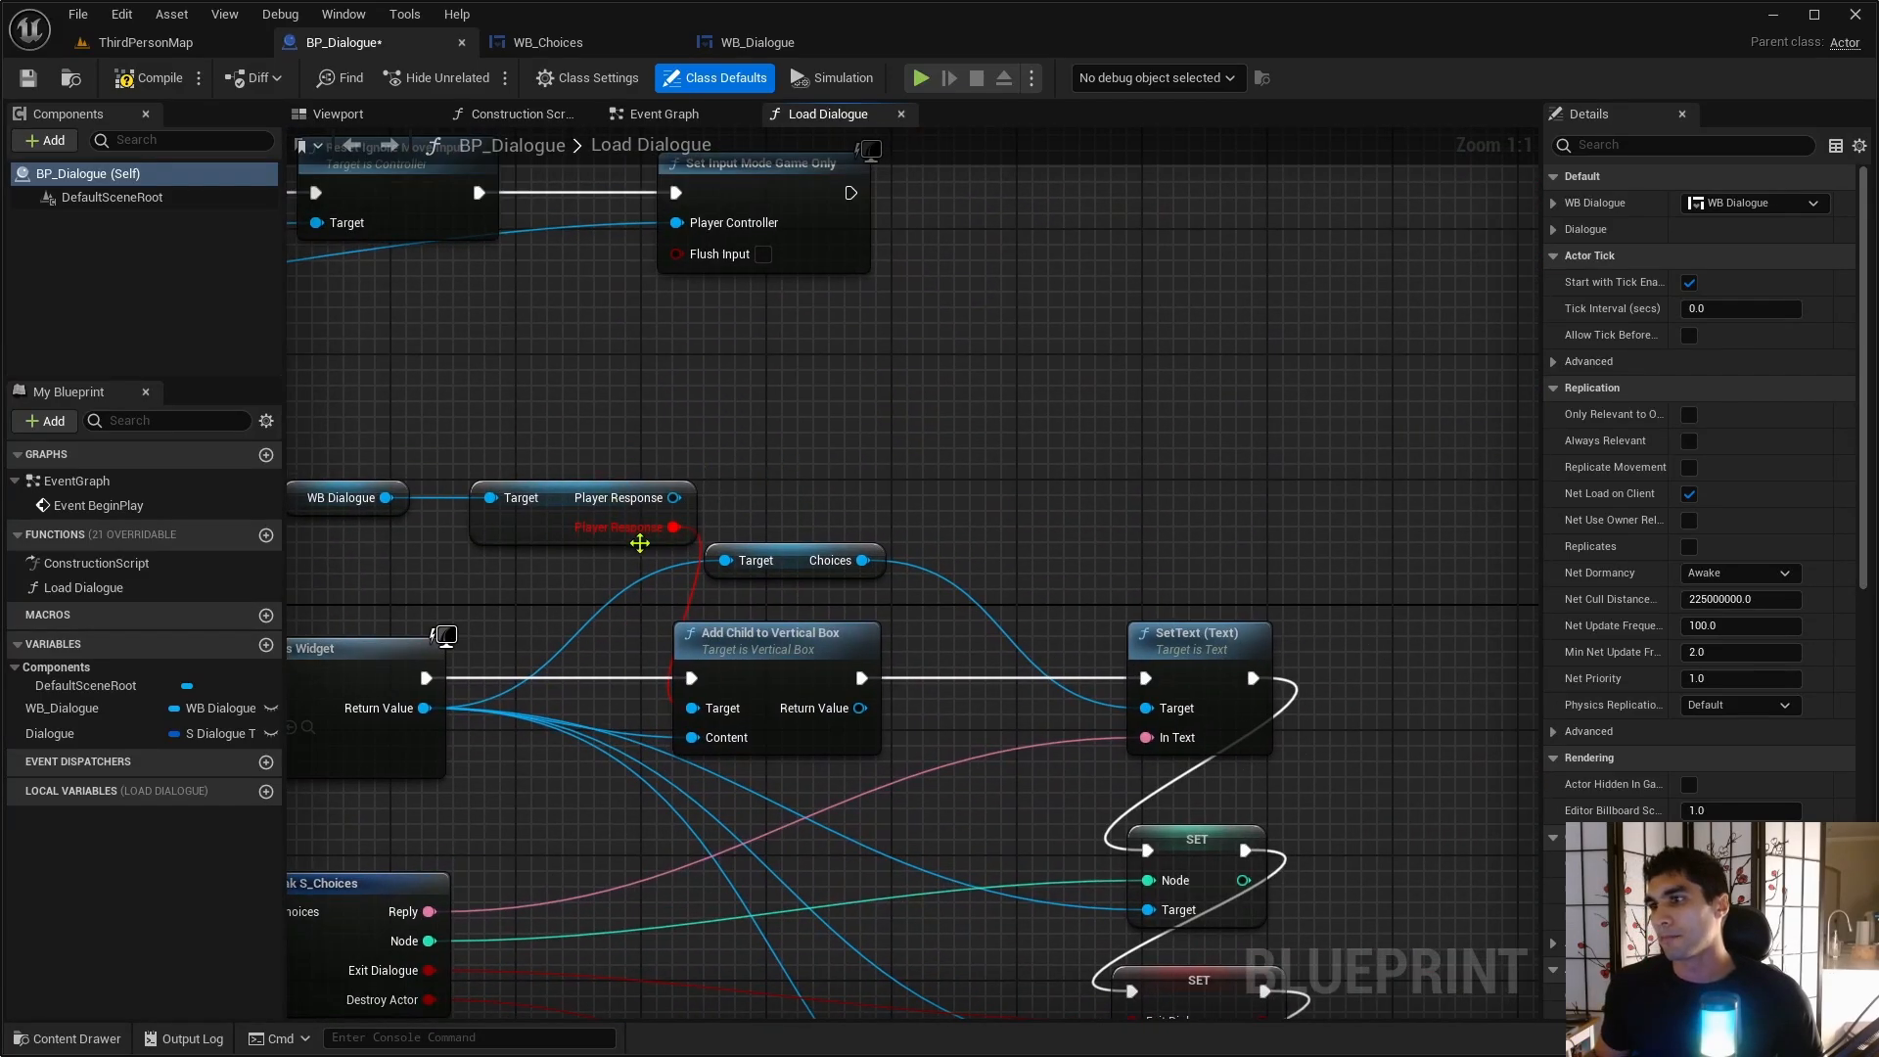
left_click(674, 527, "alt")
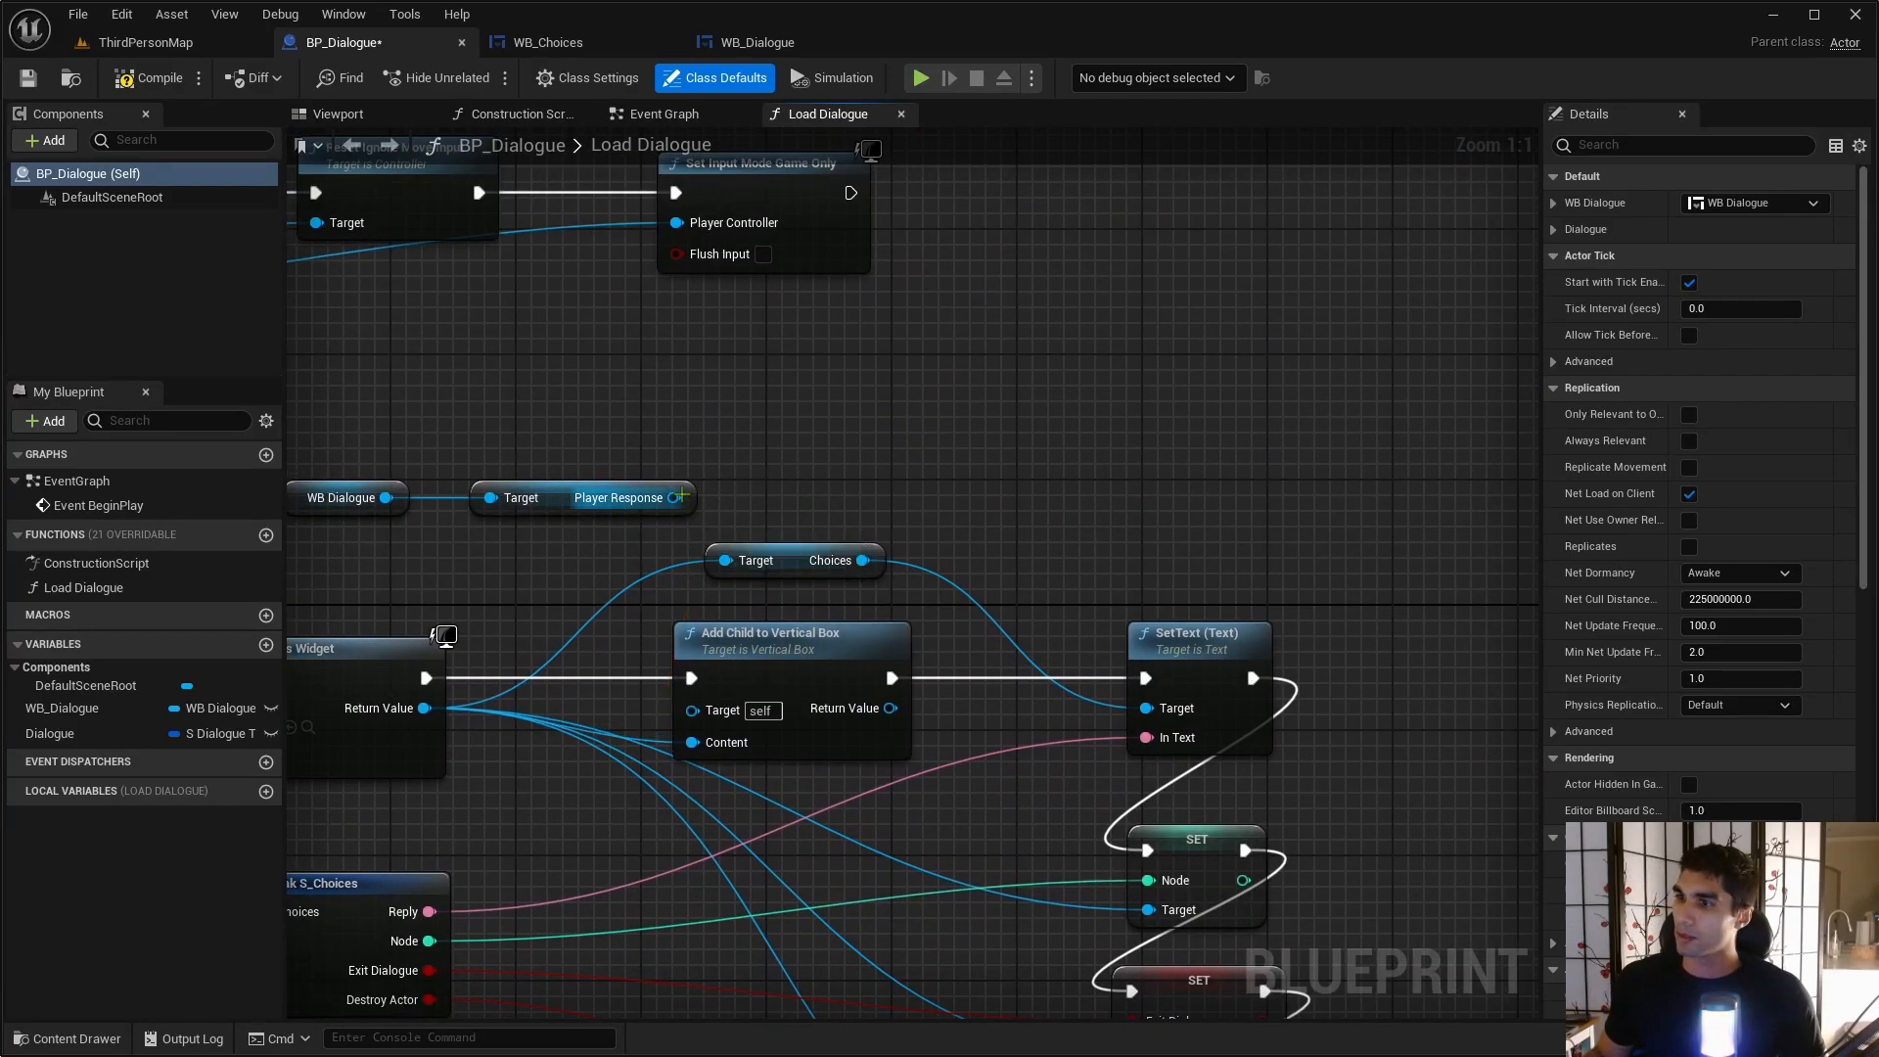
mouse_move(678, 498)
left_mouse_down()
mouse_move(701, 715)
mouse_move(621, 525)
mouse_move(685, 489)
left_mouse_up()
left_click(668, 660)
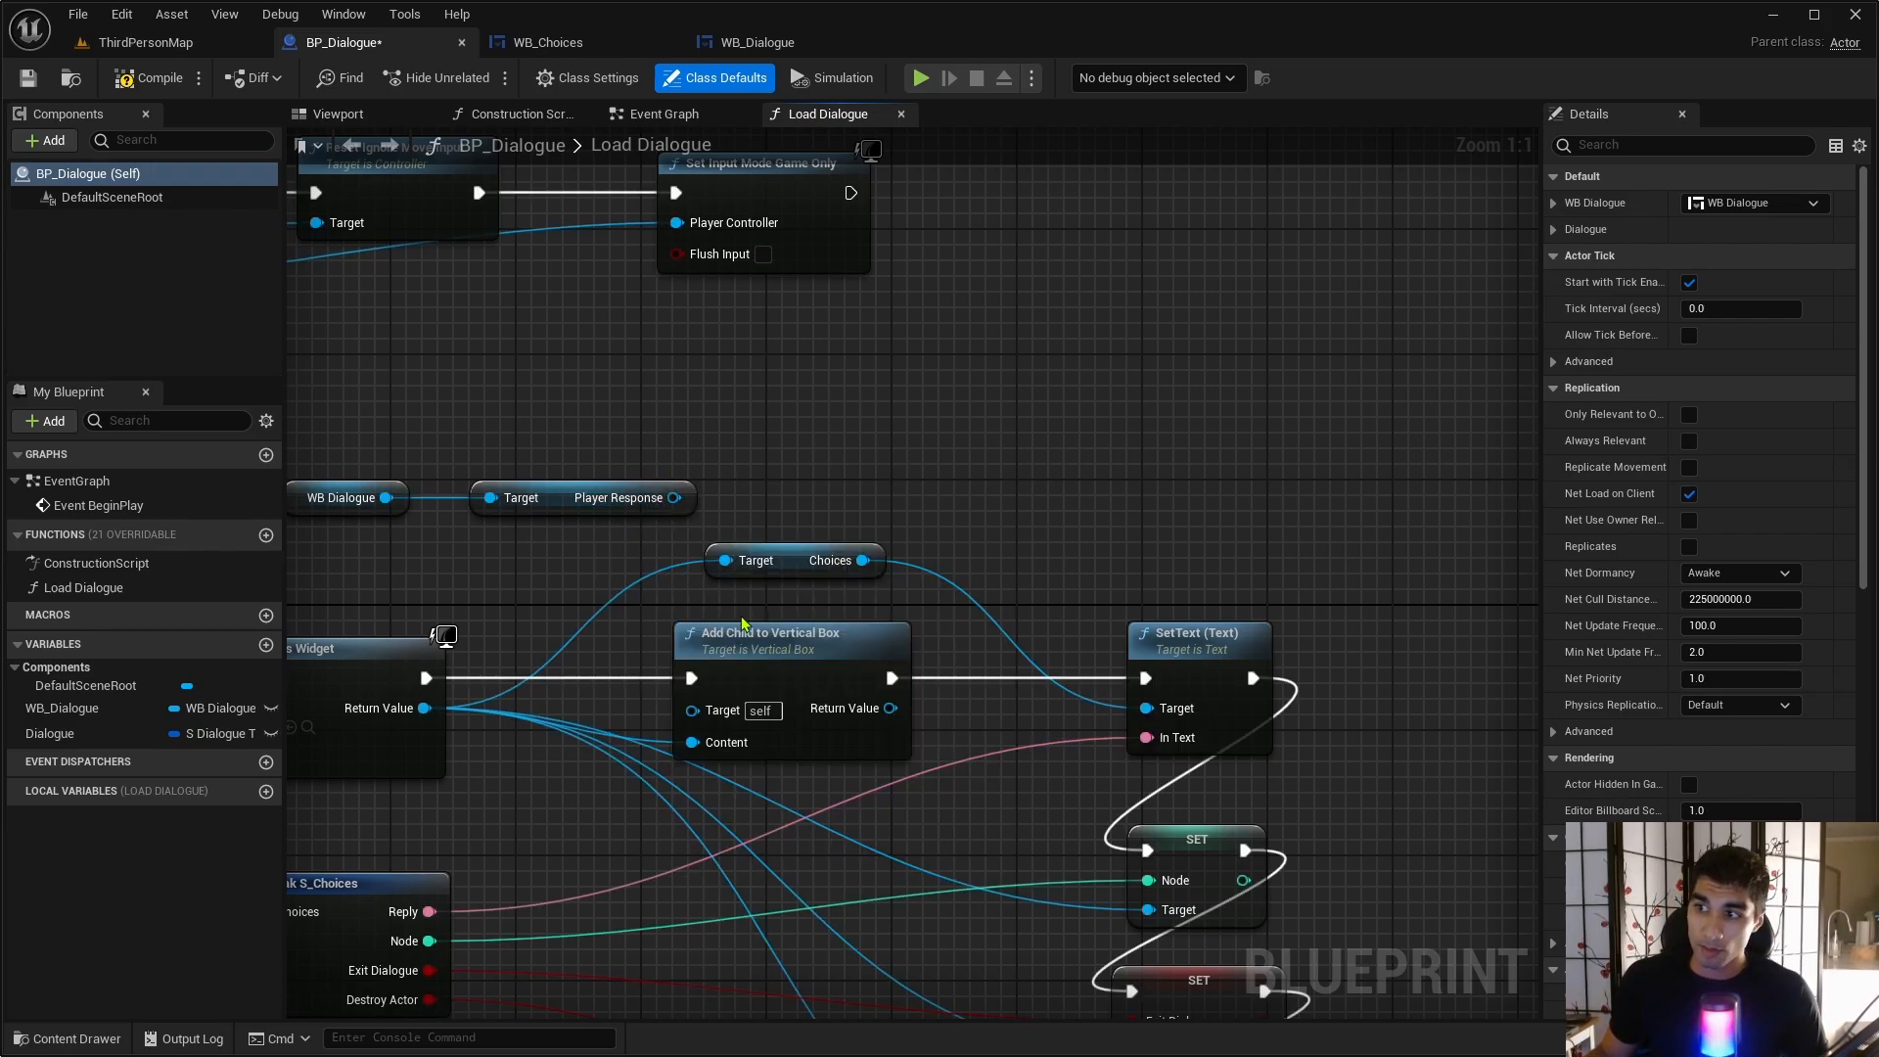
- Replace the Add Child to Vertical Box node with an Add Child to Horizontal Box node created from the valid Player Response pin
left_click_drag(674, 498, 878, 396)
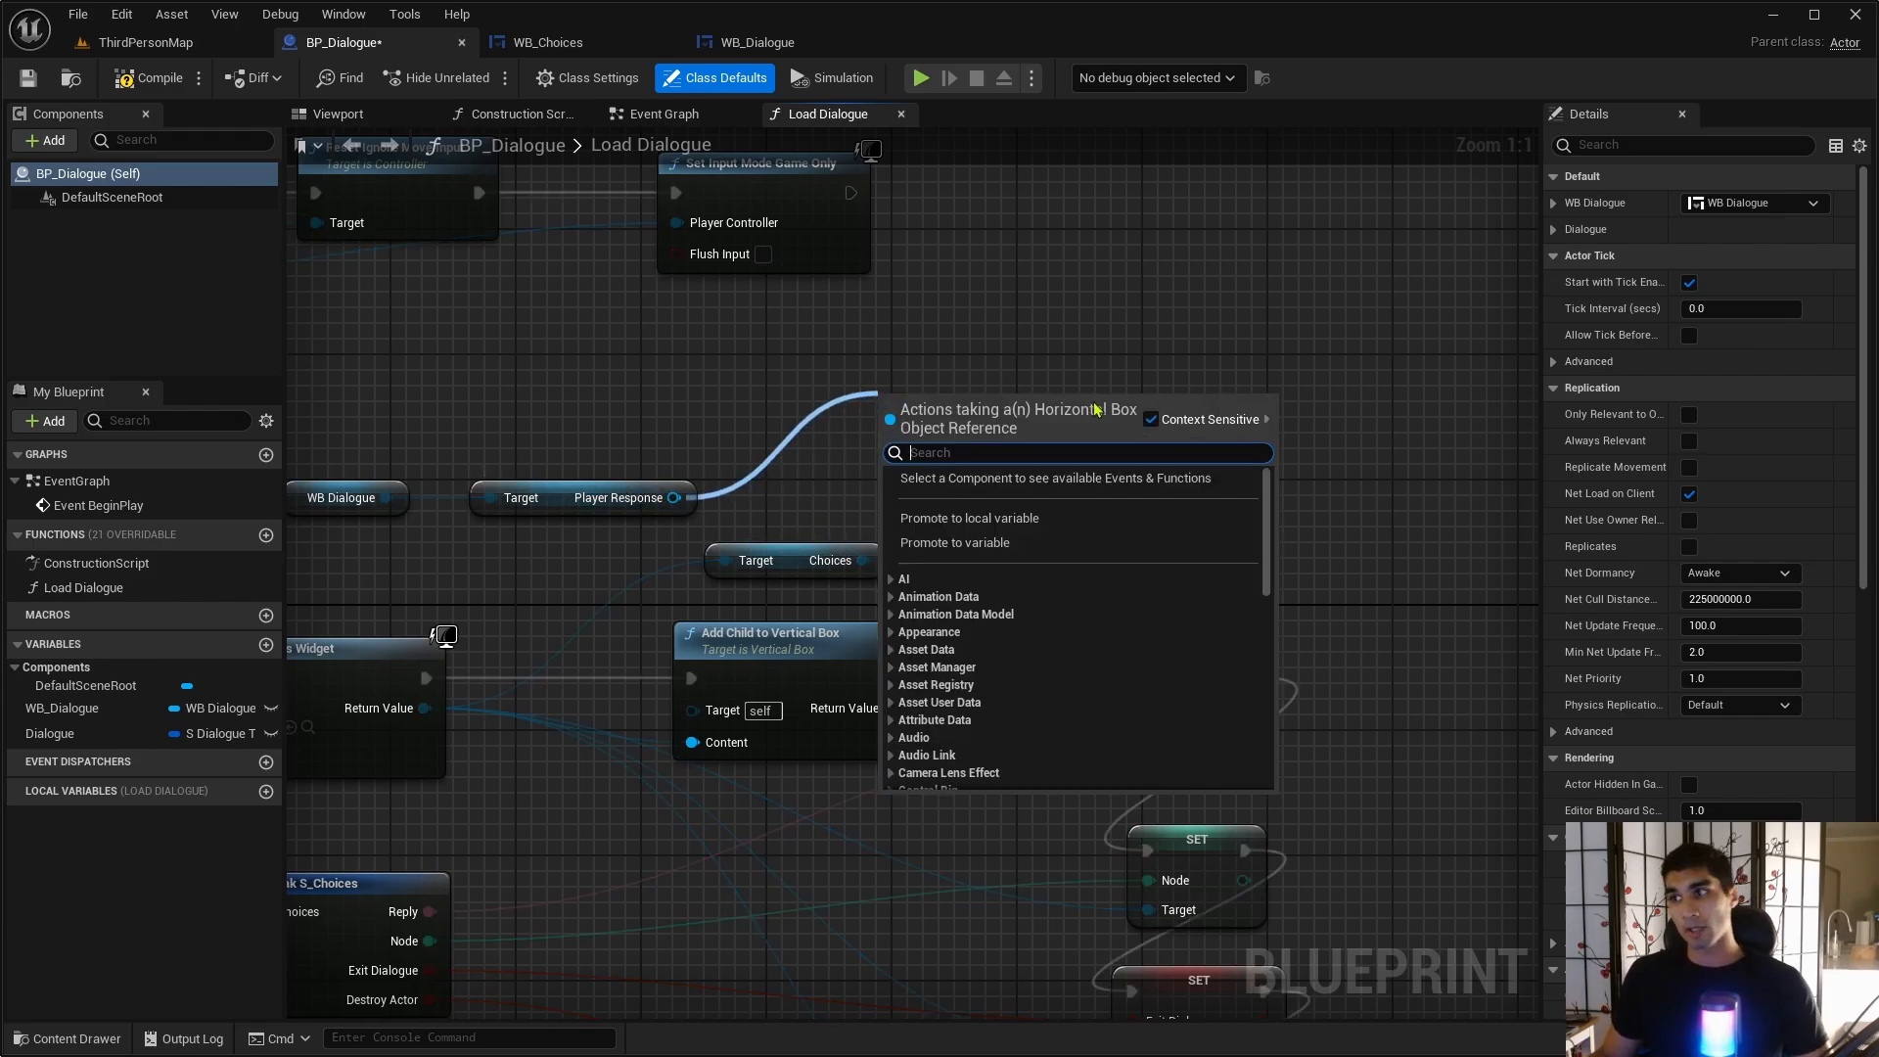
type("add to")
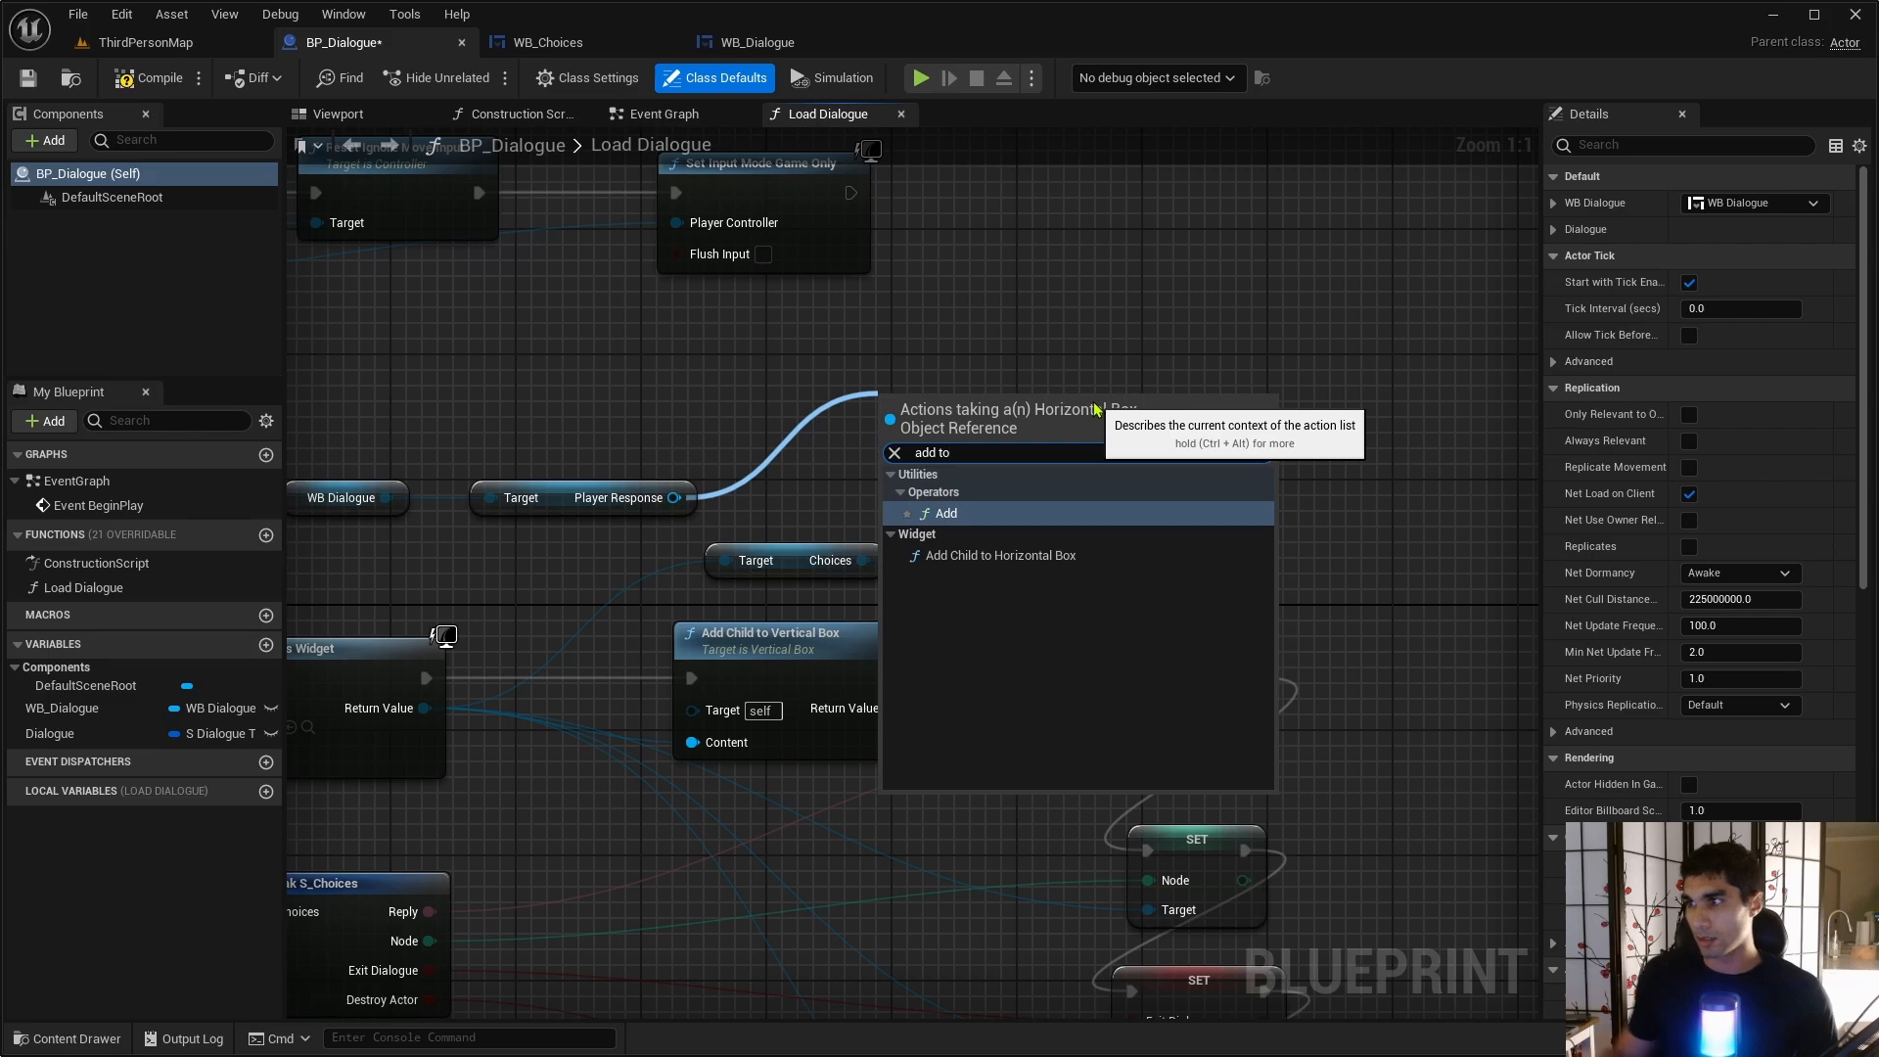
left_click(994, 555)
left_click_drag(1019, 431, 705, 620)
left_click(834, 646)
key("Delete")
- Wire Add Child to Horizontal Box between Create WB Choices Widget and SetText, and feed the widget's Return Value into Content
left_click_drag(427, 679, 675, 663)
left_click_drag(933, 662, 1146, 678)
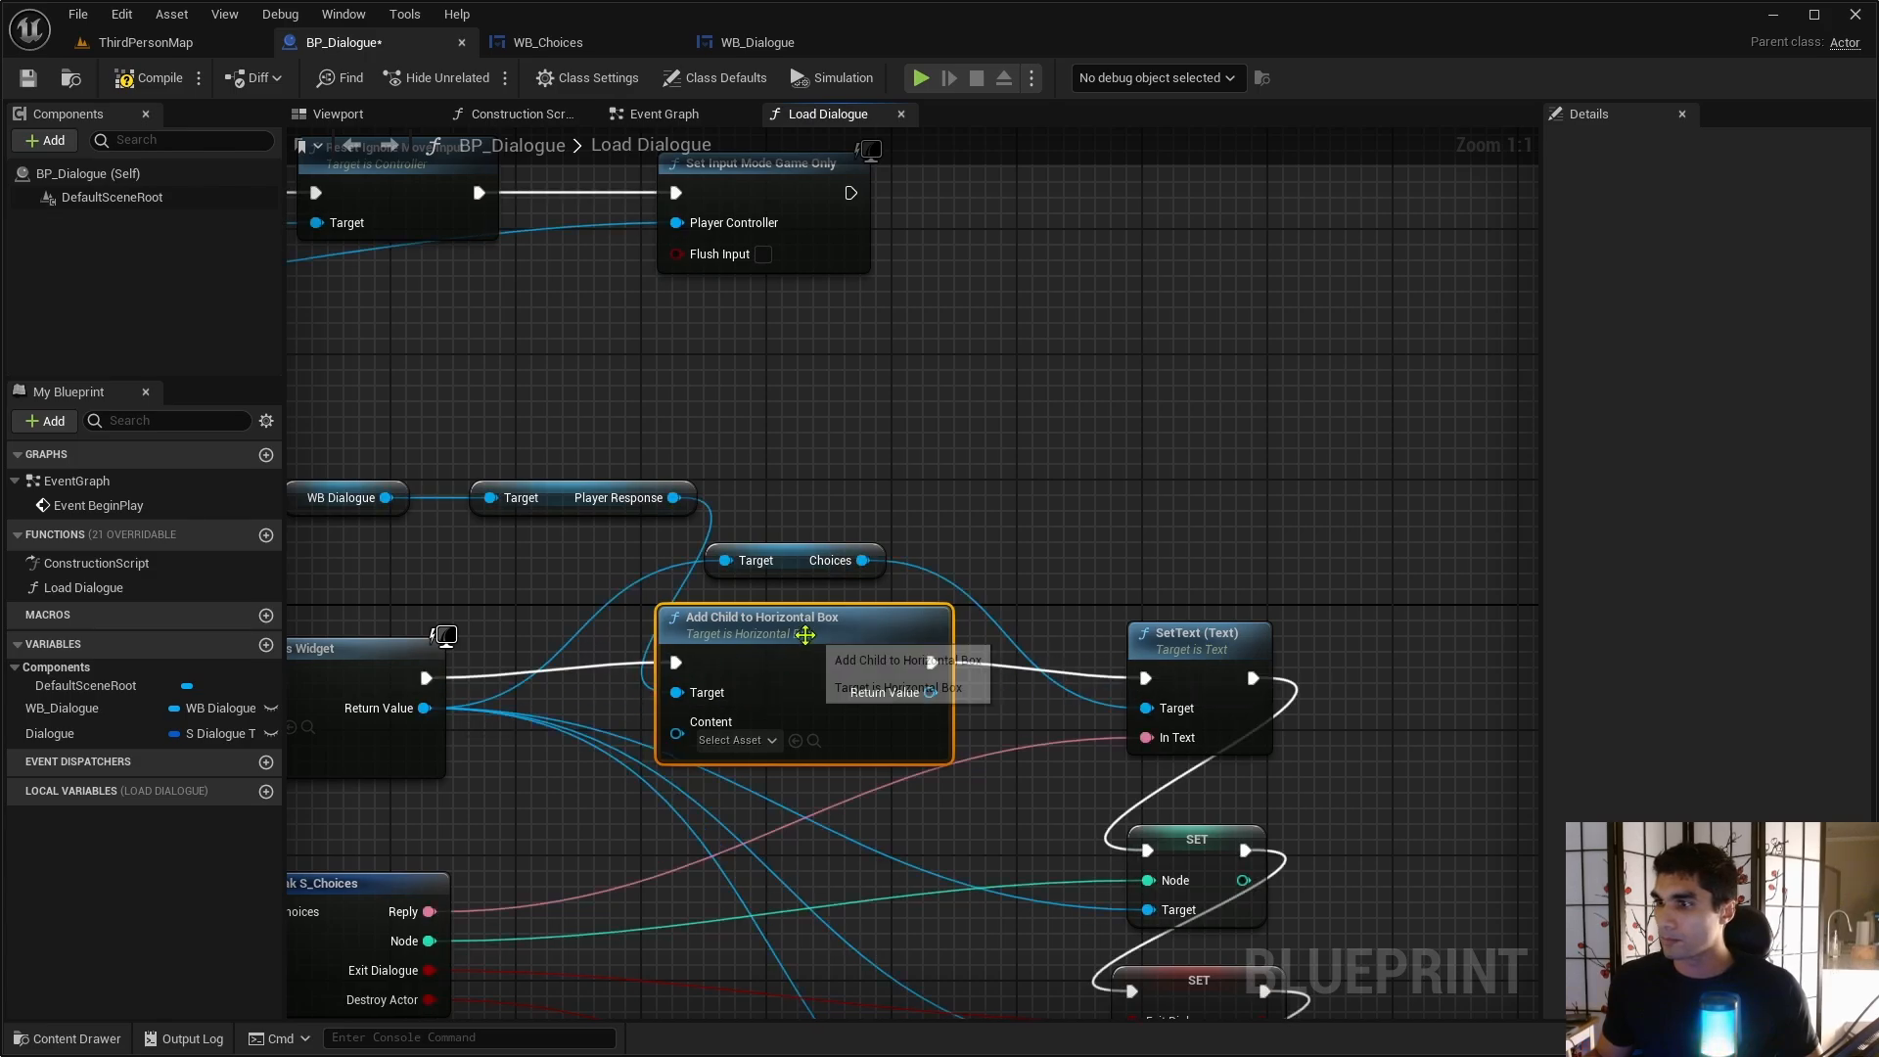
left_click_drag(806, 638, 814, 653)
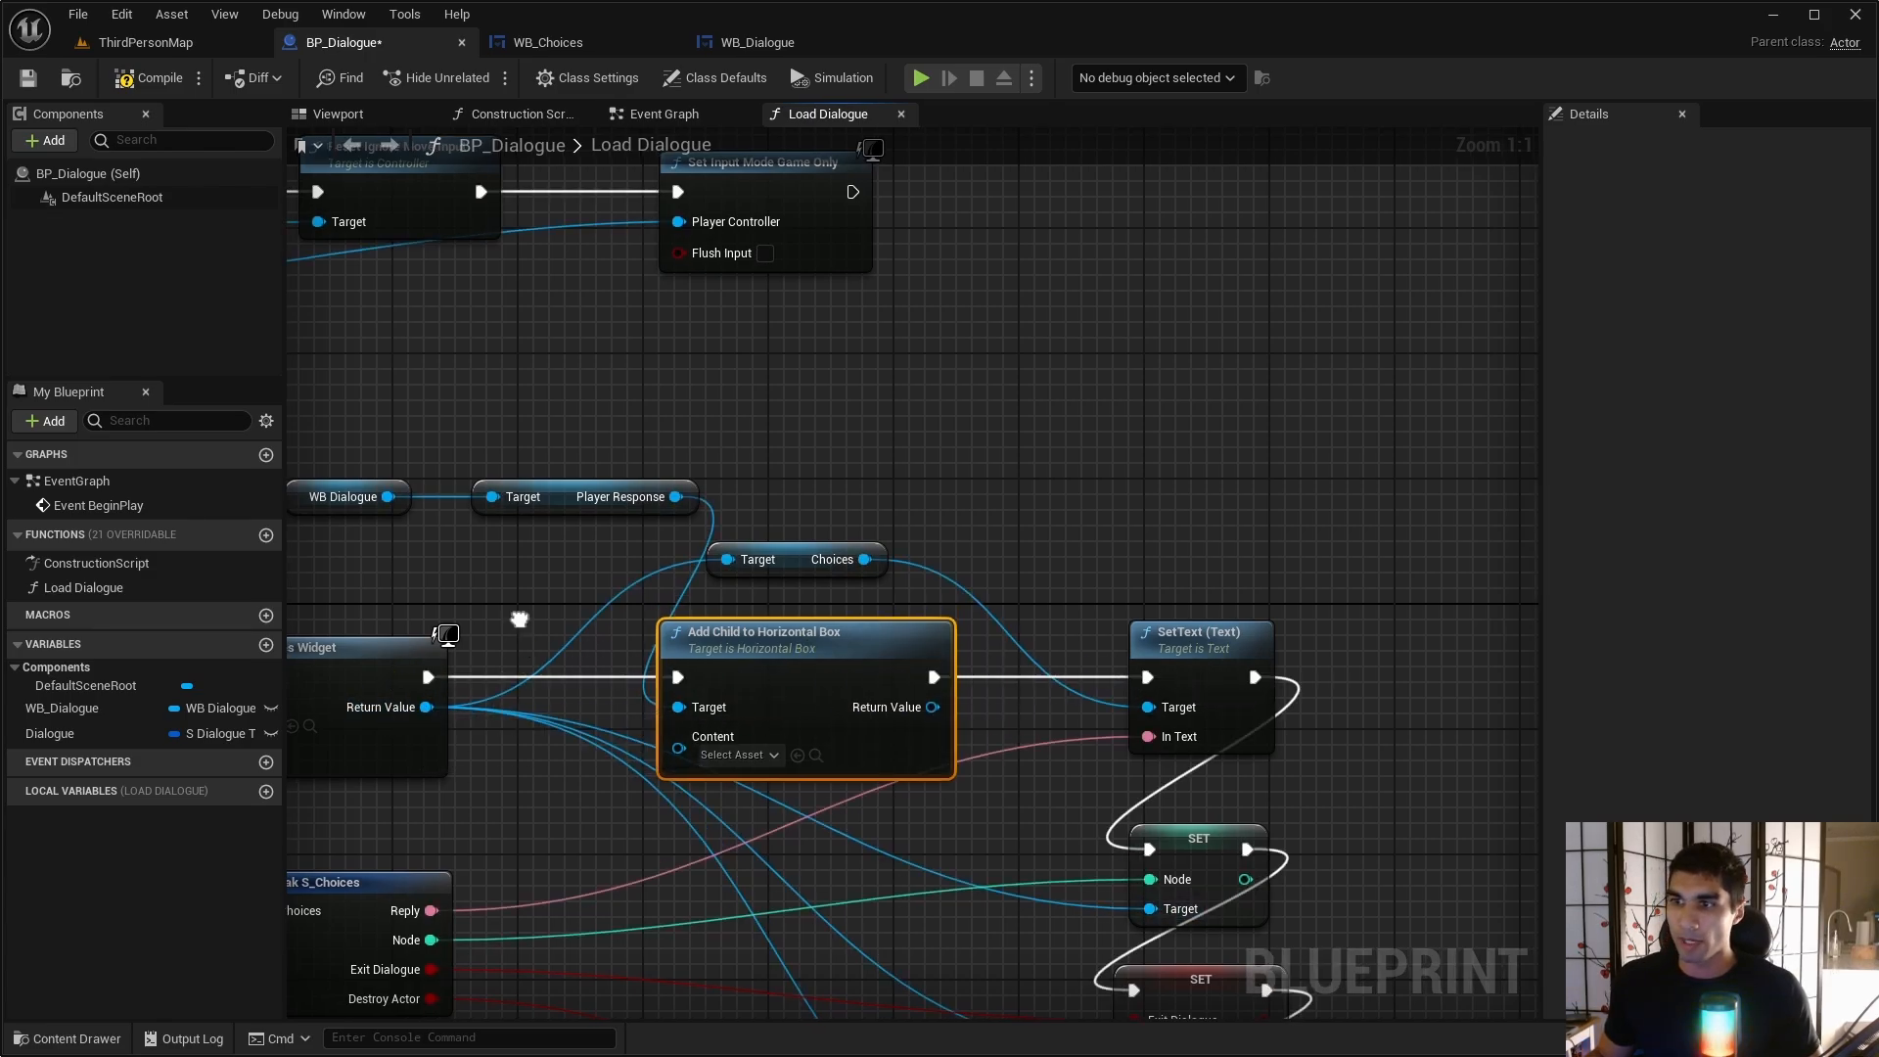
right_click_drag(516, 620, 709, 590)
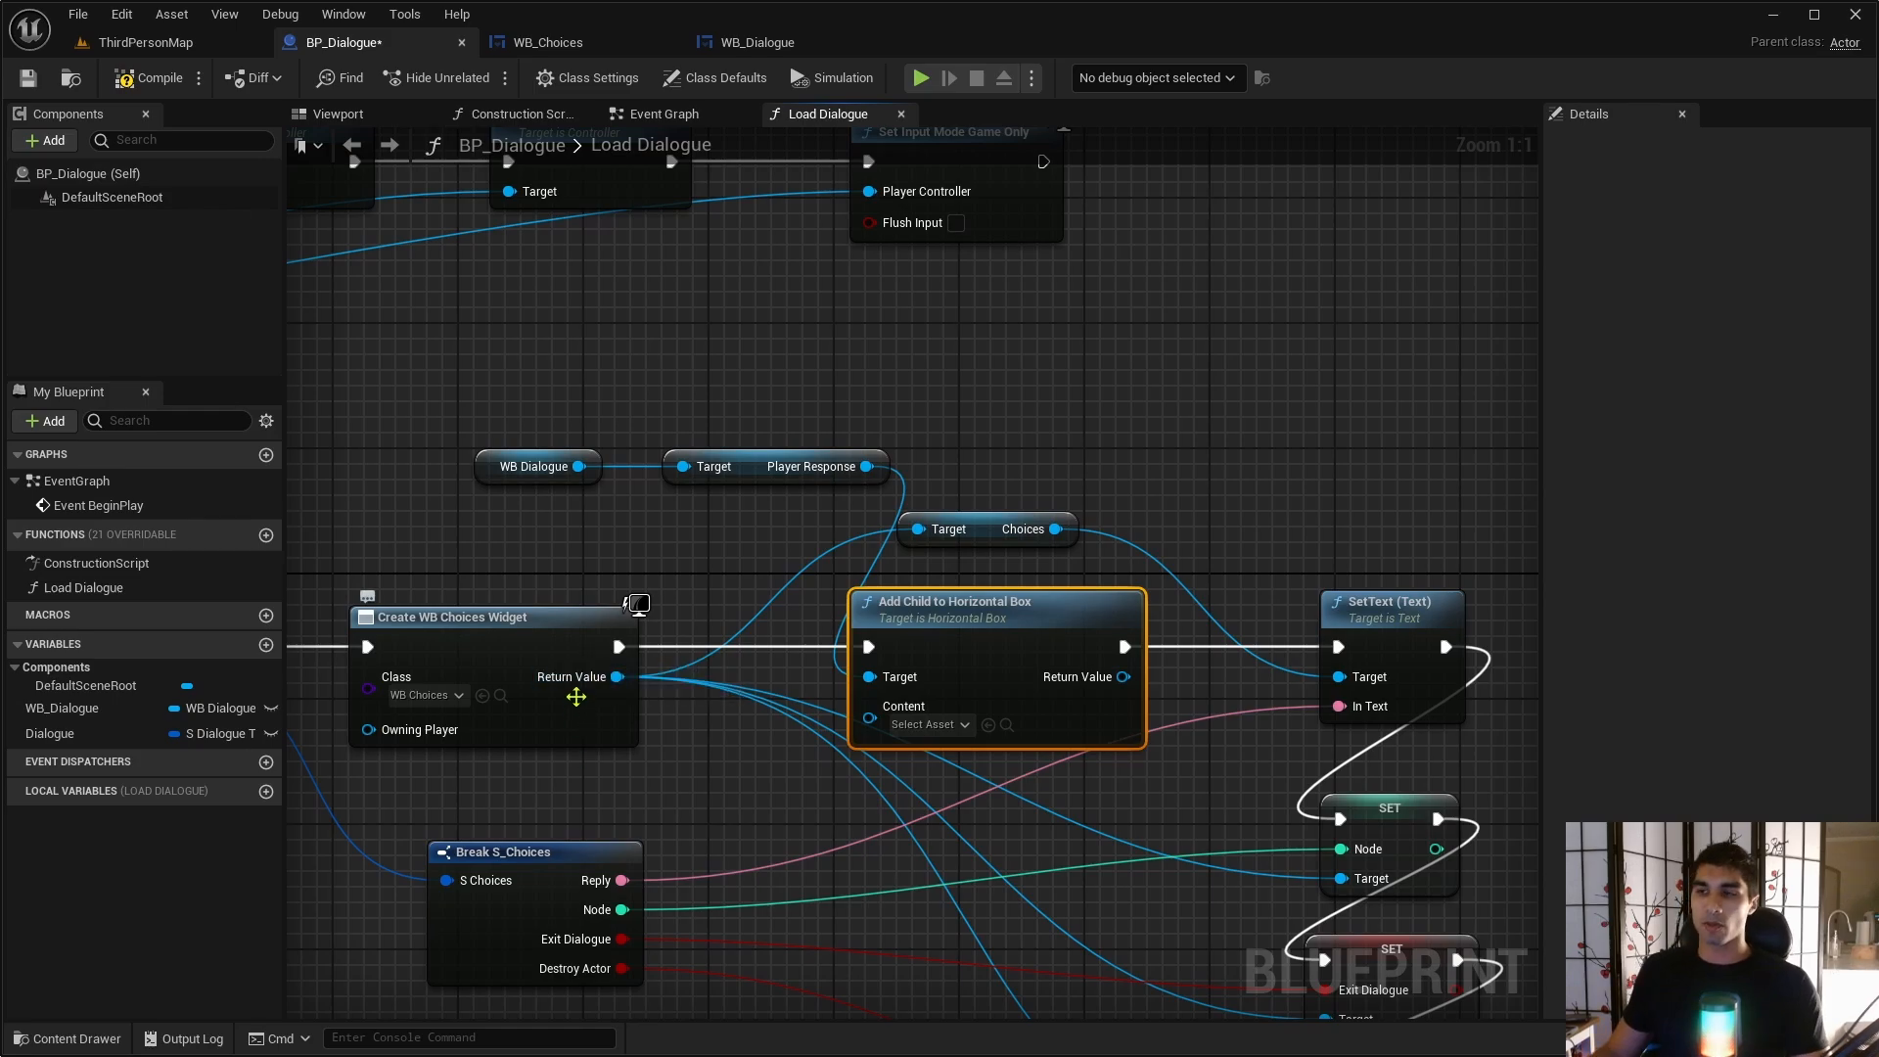
left_click_drag(623, 678, 870, 718)
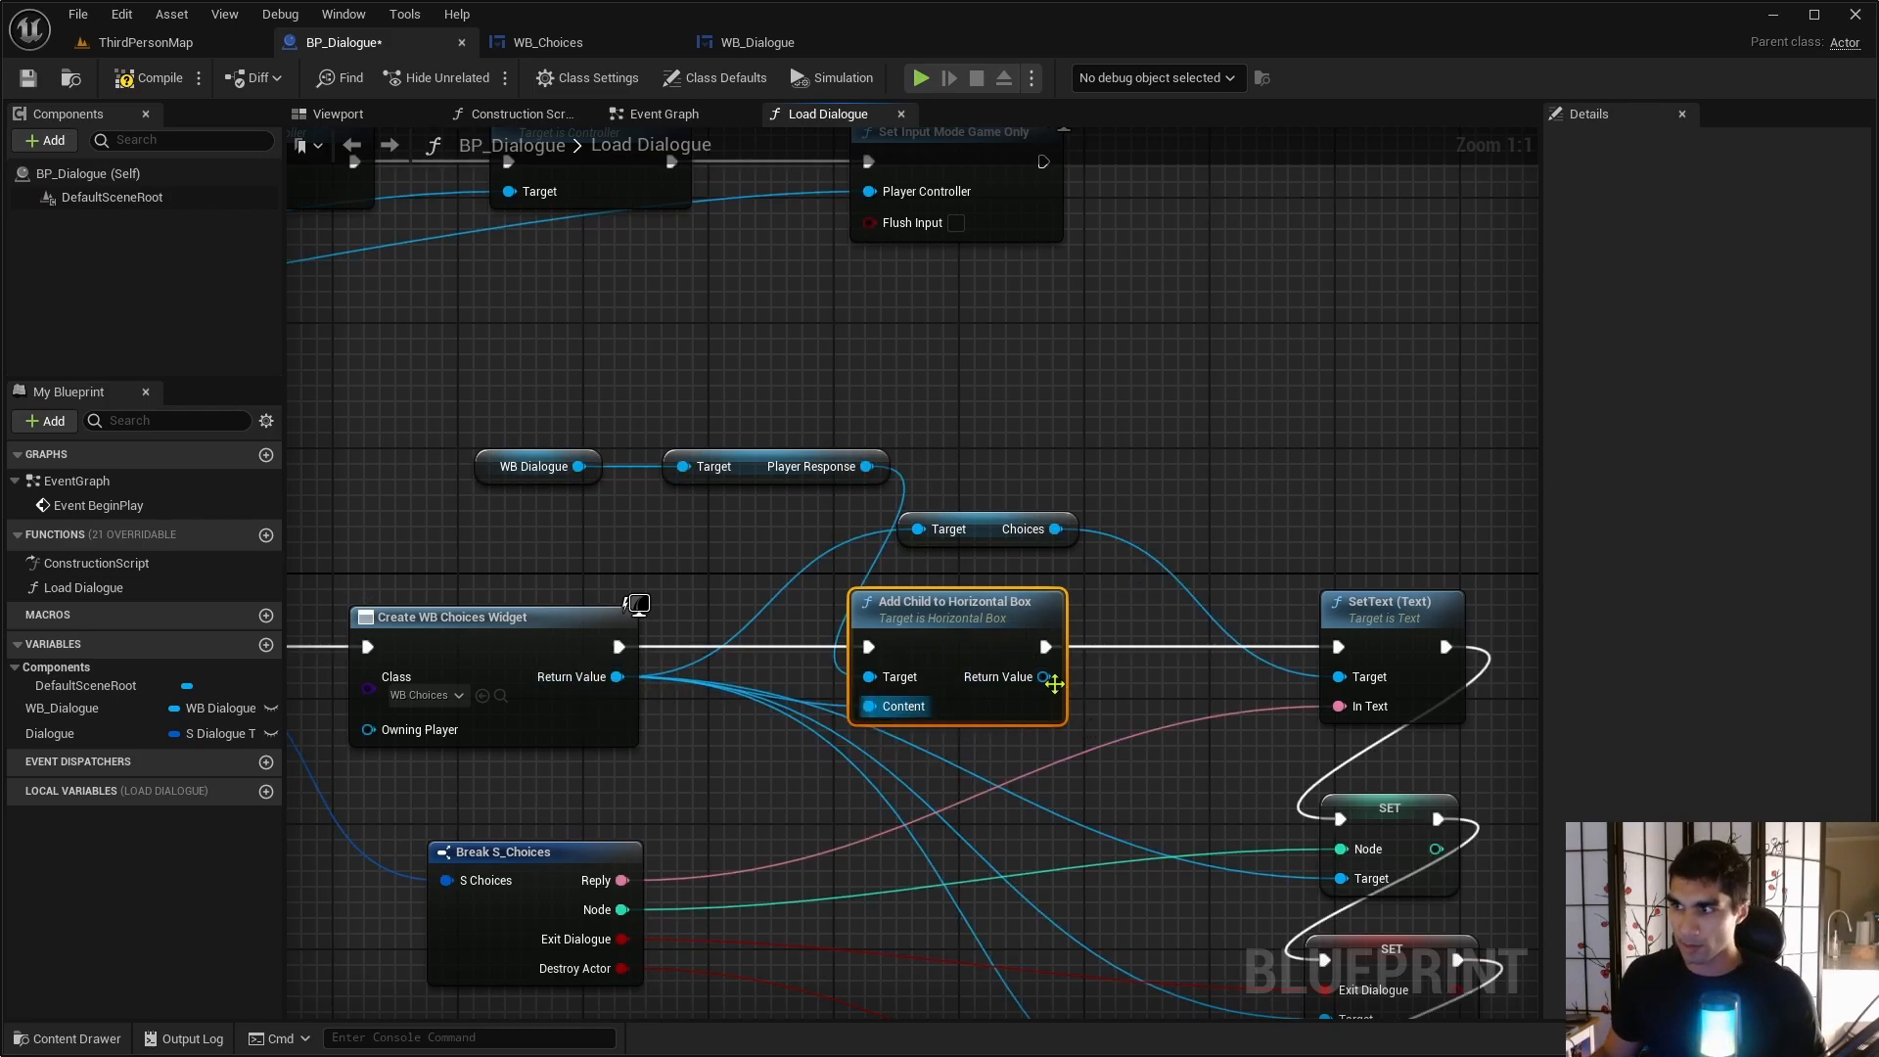
- Compile and save the BP_Dialogue blueprint
right_click_drag(1165, 435, 850, 418)
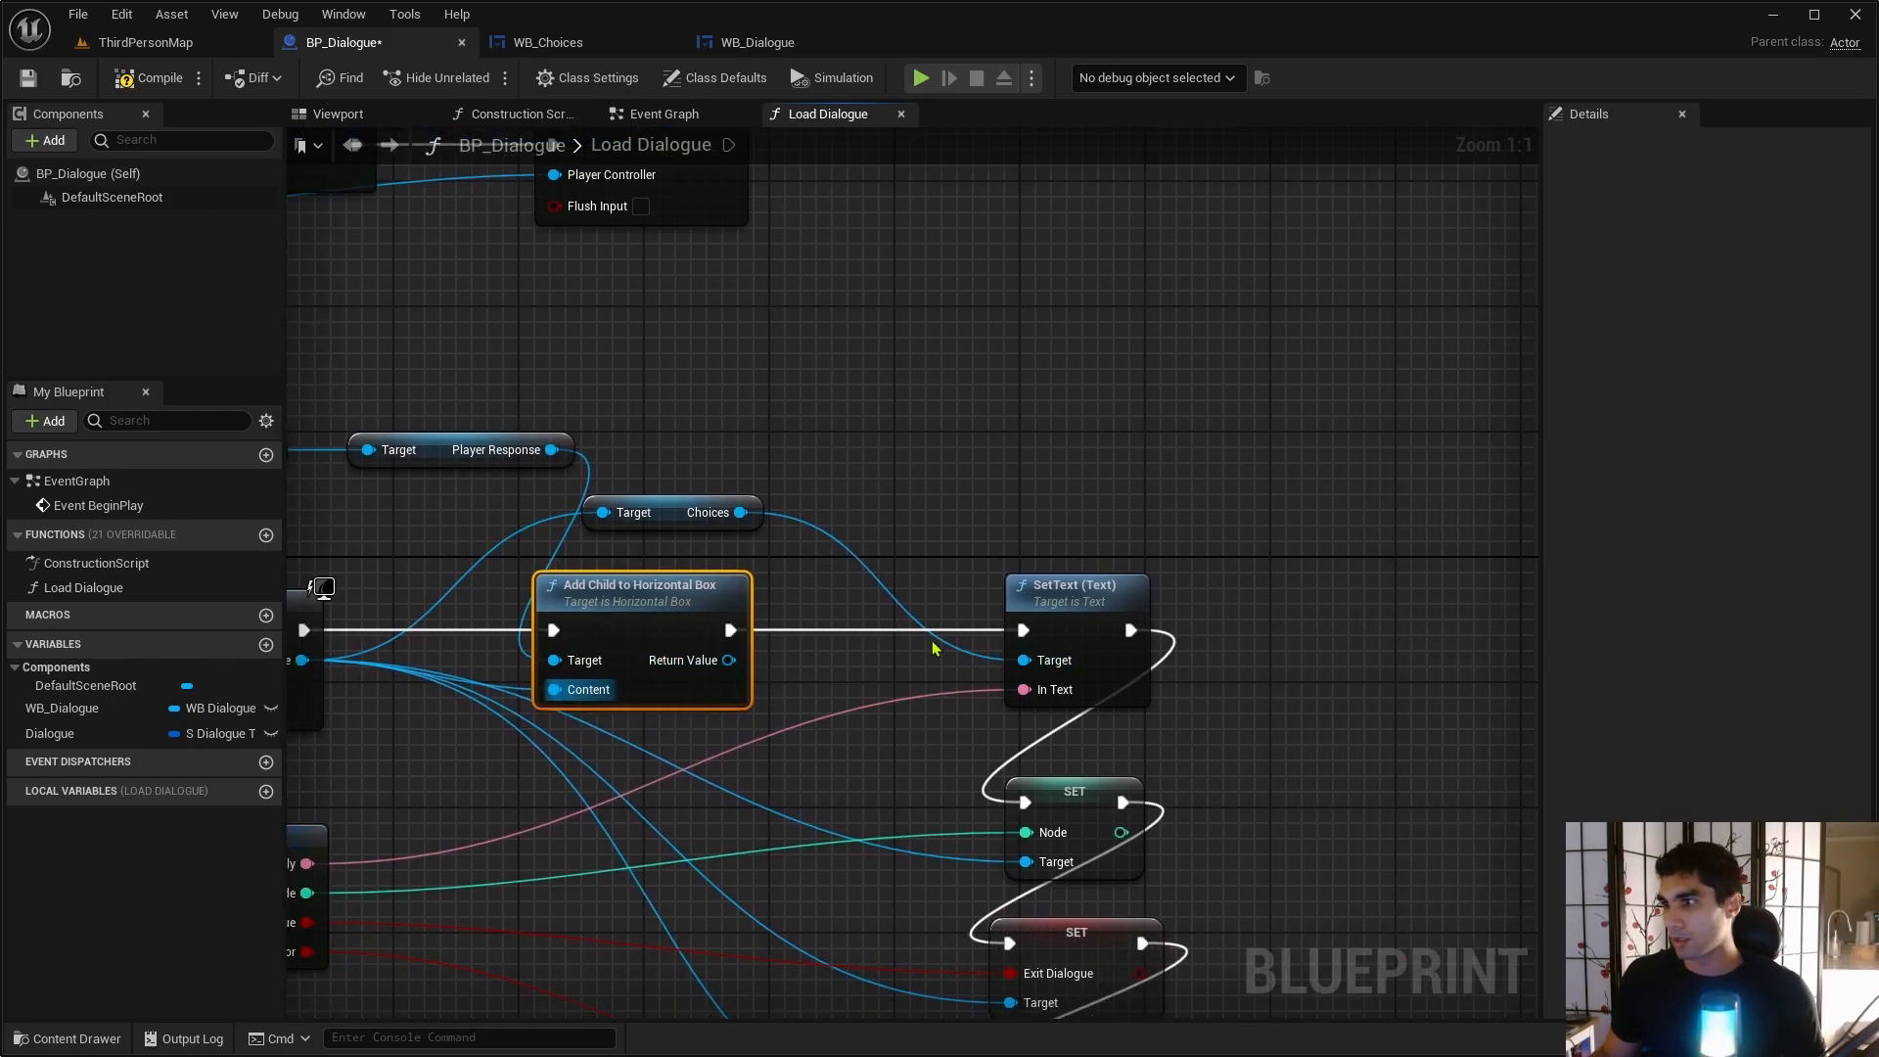
left_click(137, 77)
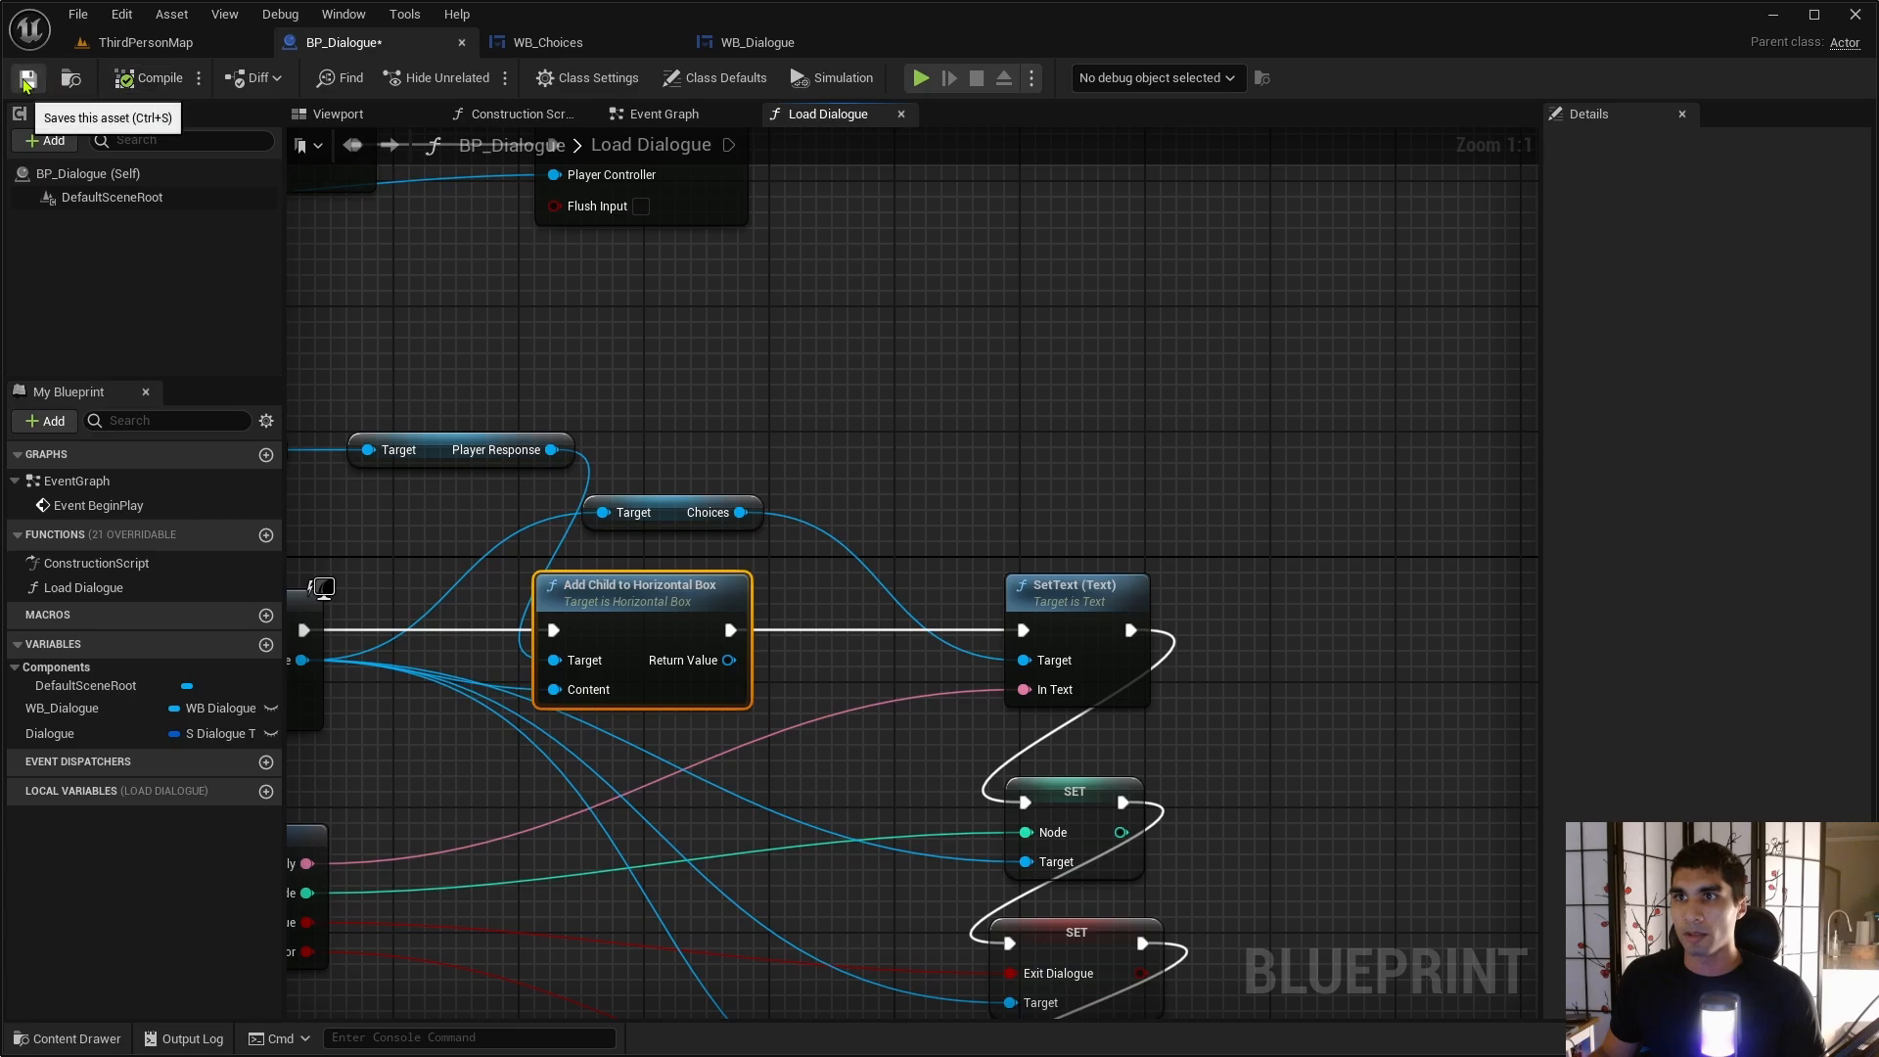
left_click(27, 78)
right_click_drag(627, 437, 1176, 475)
scroll(797, 495, "down", 4)
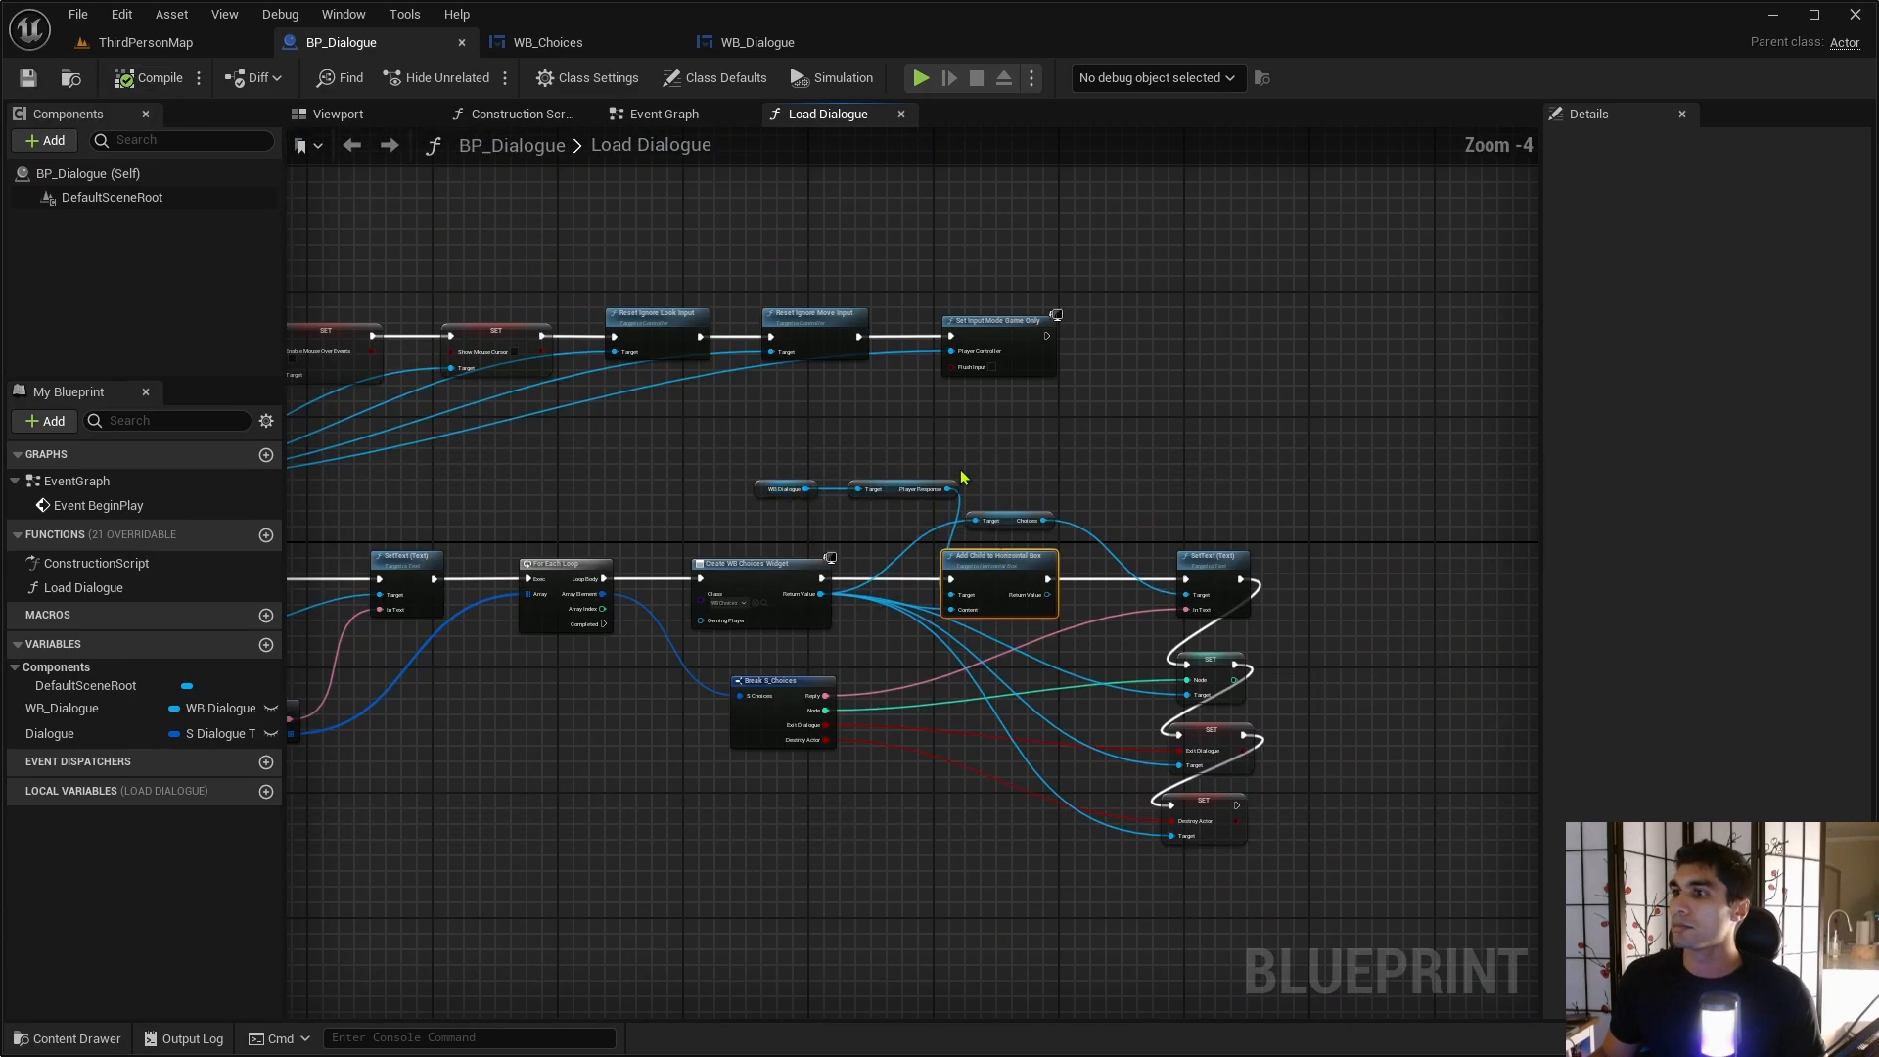
right_click_drag(574, 354, 1234, 337)
- Play-test ThirdPersonMap by talking to the NPC and choosing the "Where is it?" reply, then stop the session
left_click(147, 42)
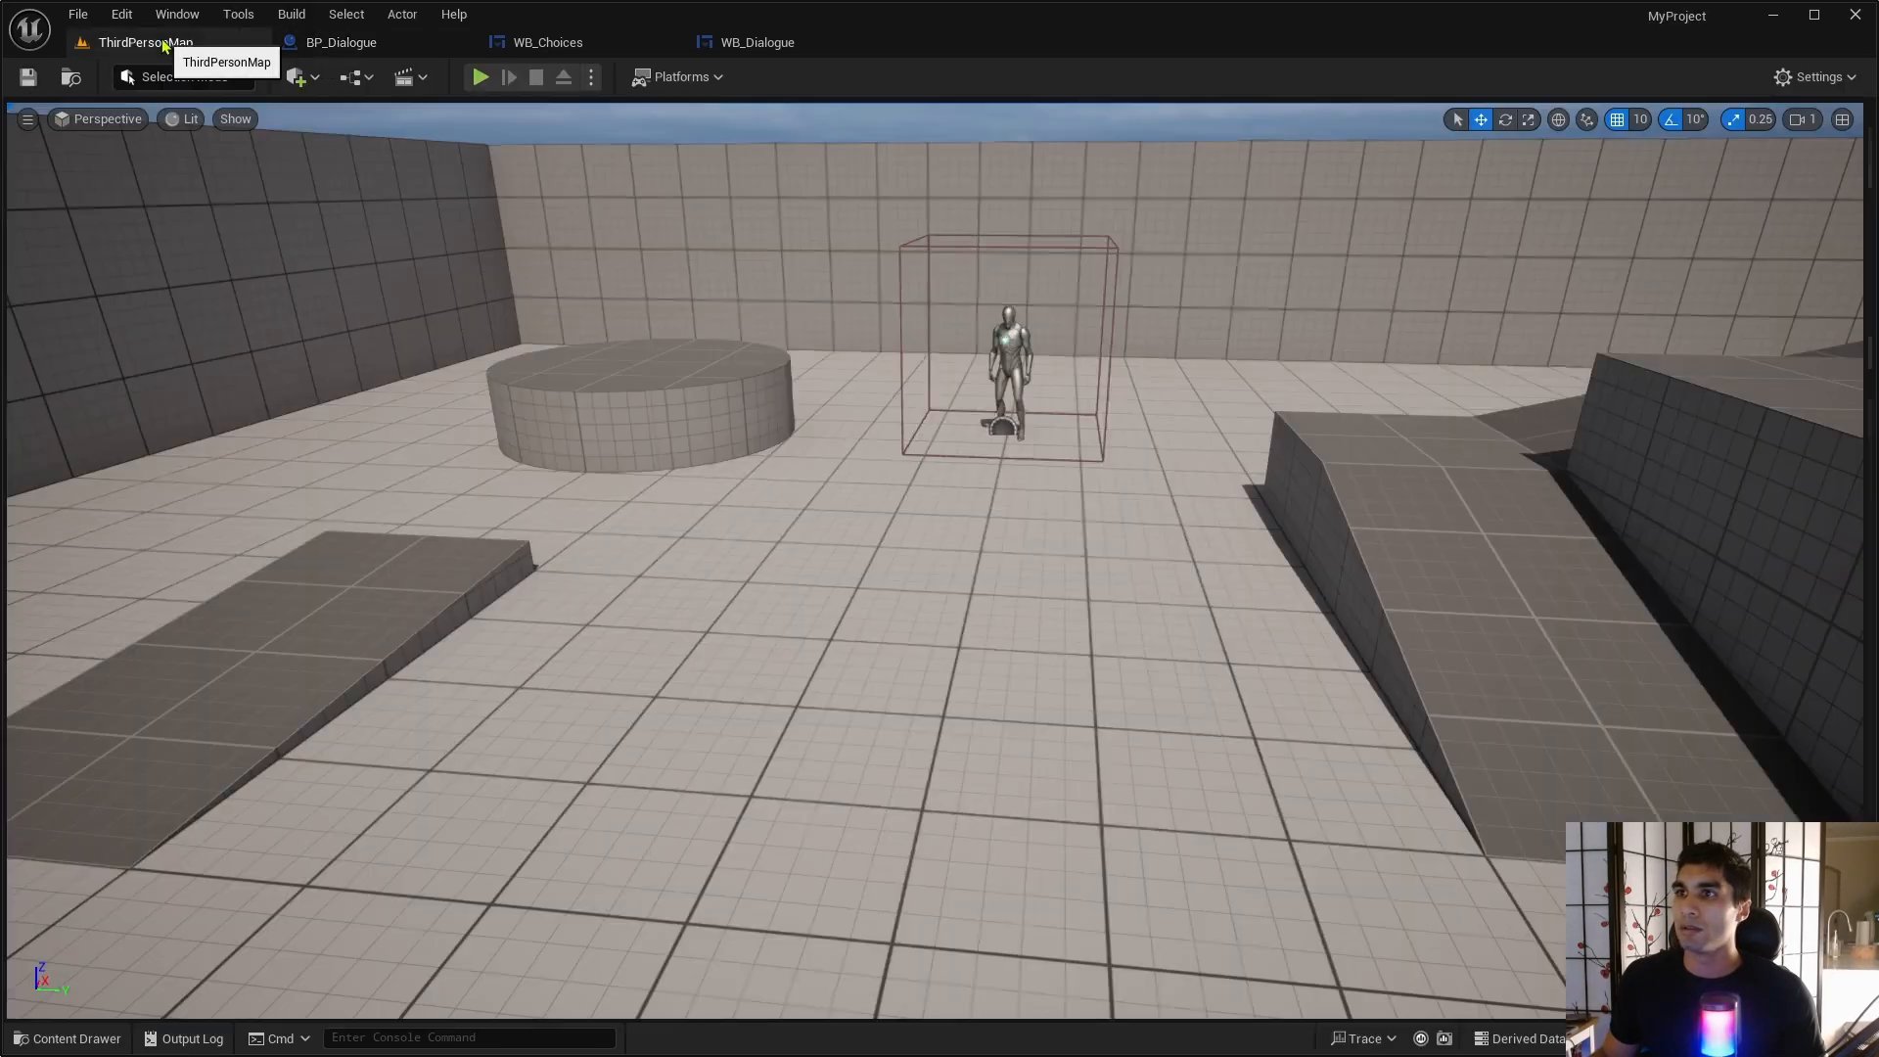
left_click(480, 77)
key("w")
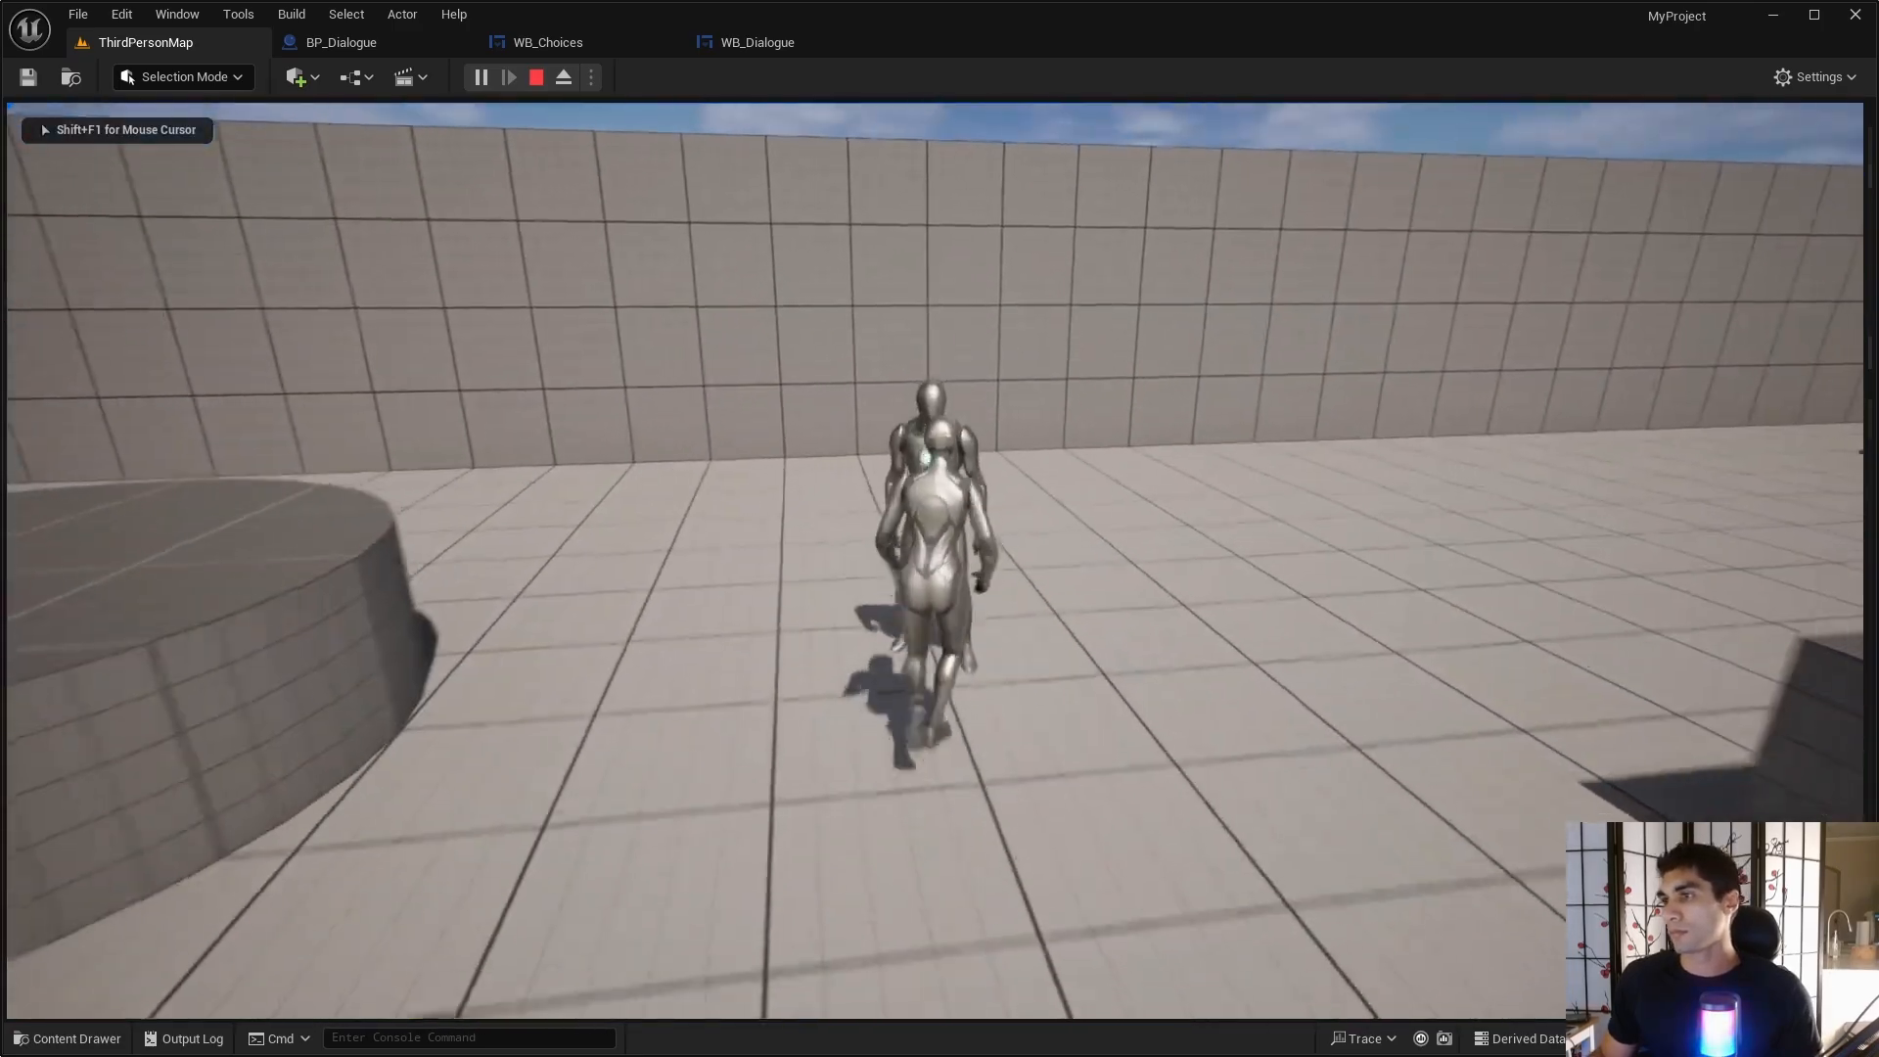
key("e")
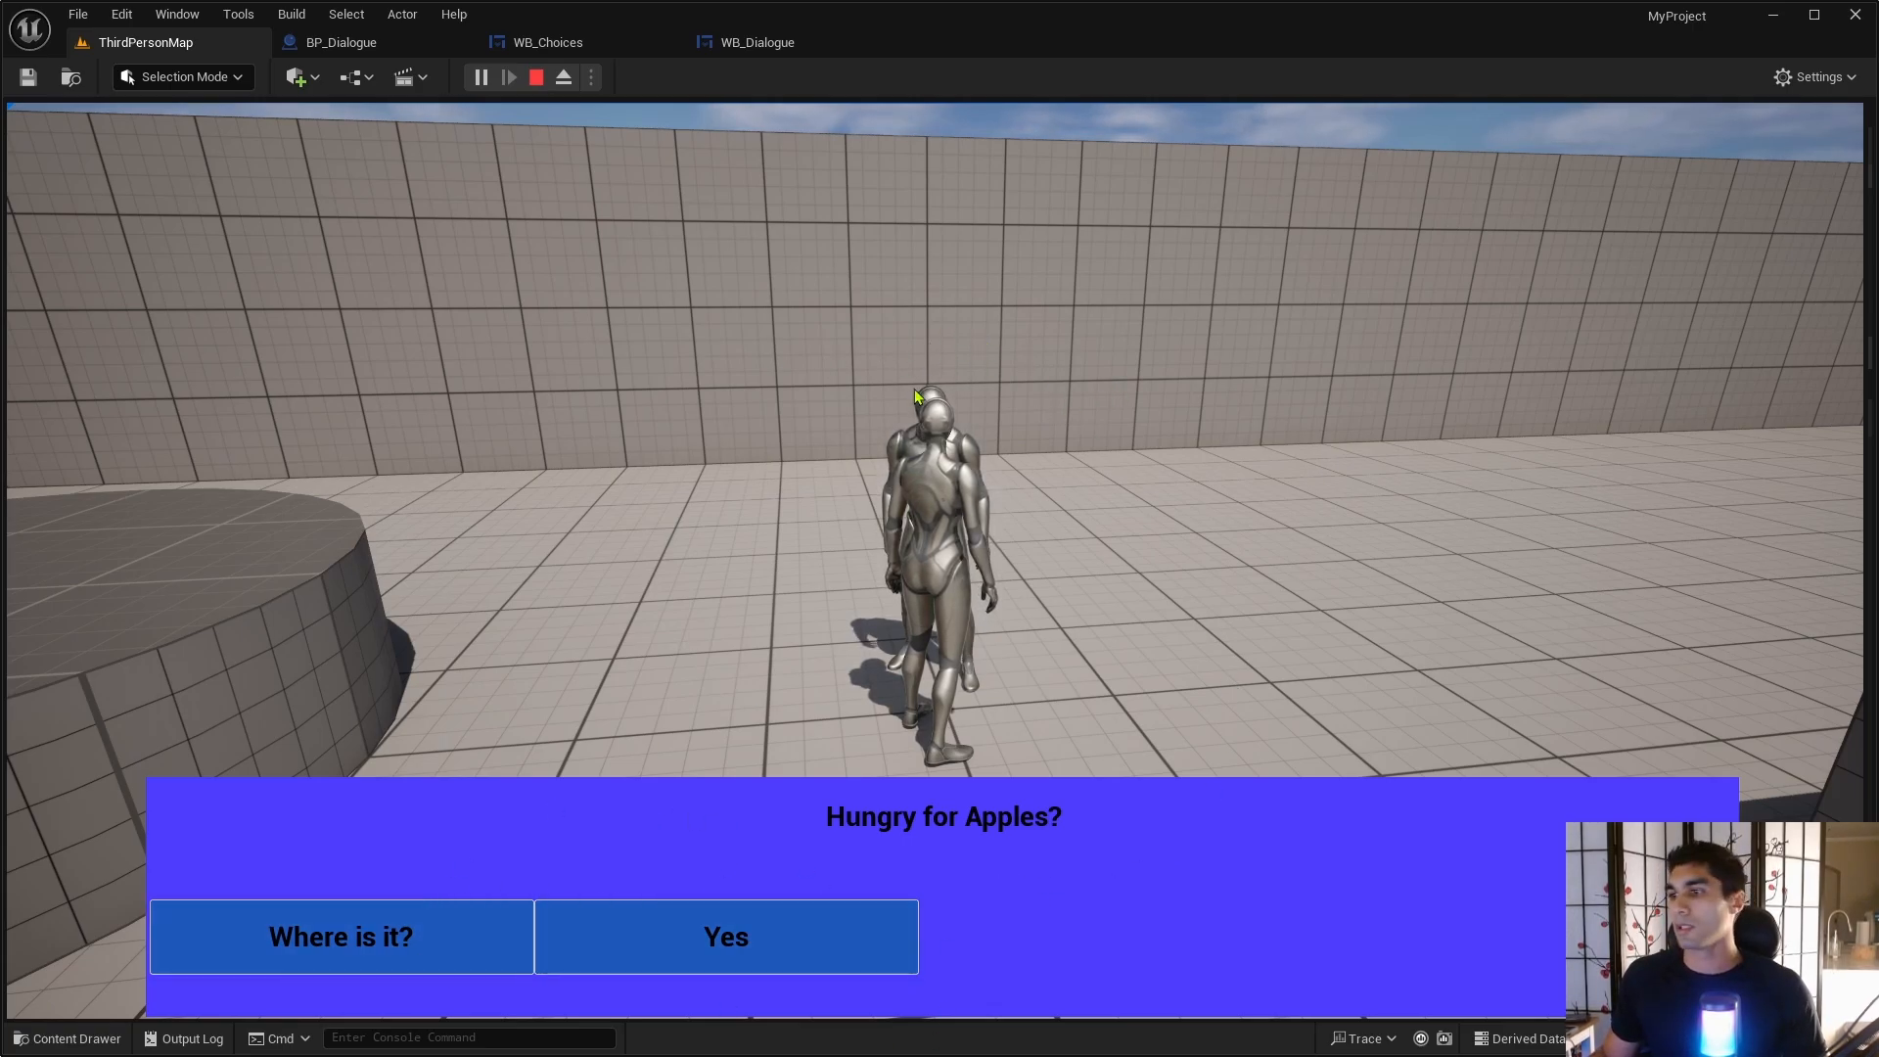
left_click(410, 942)
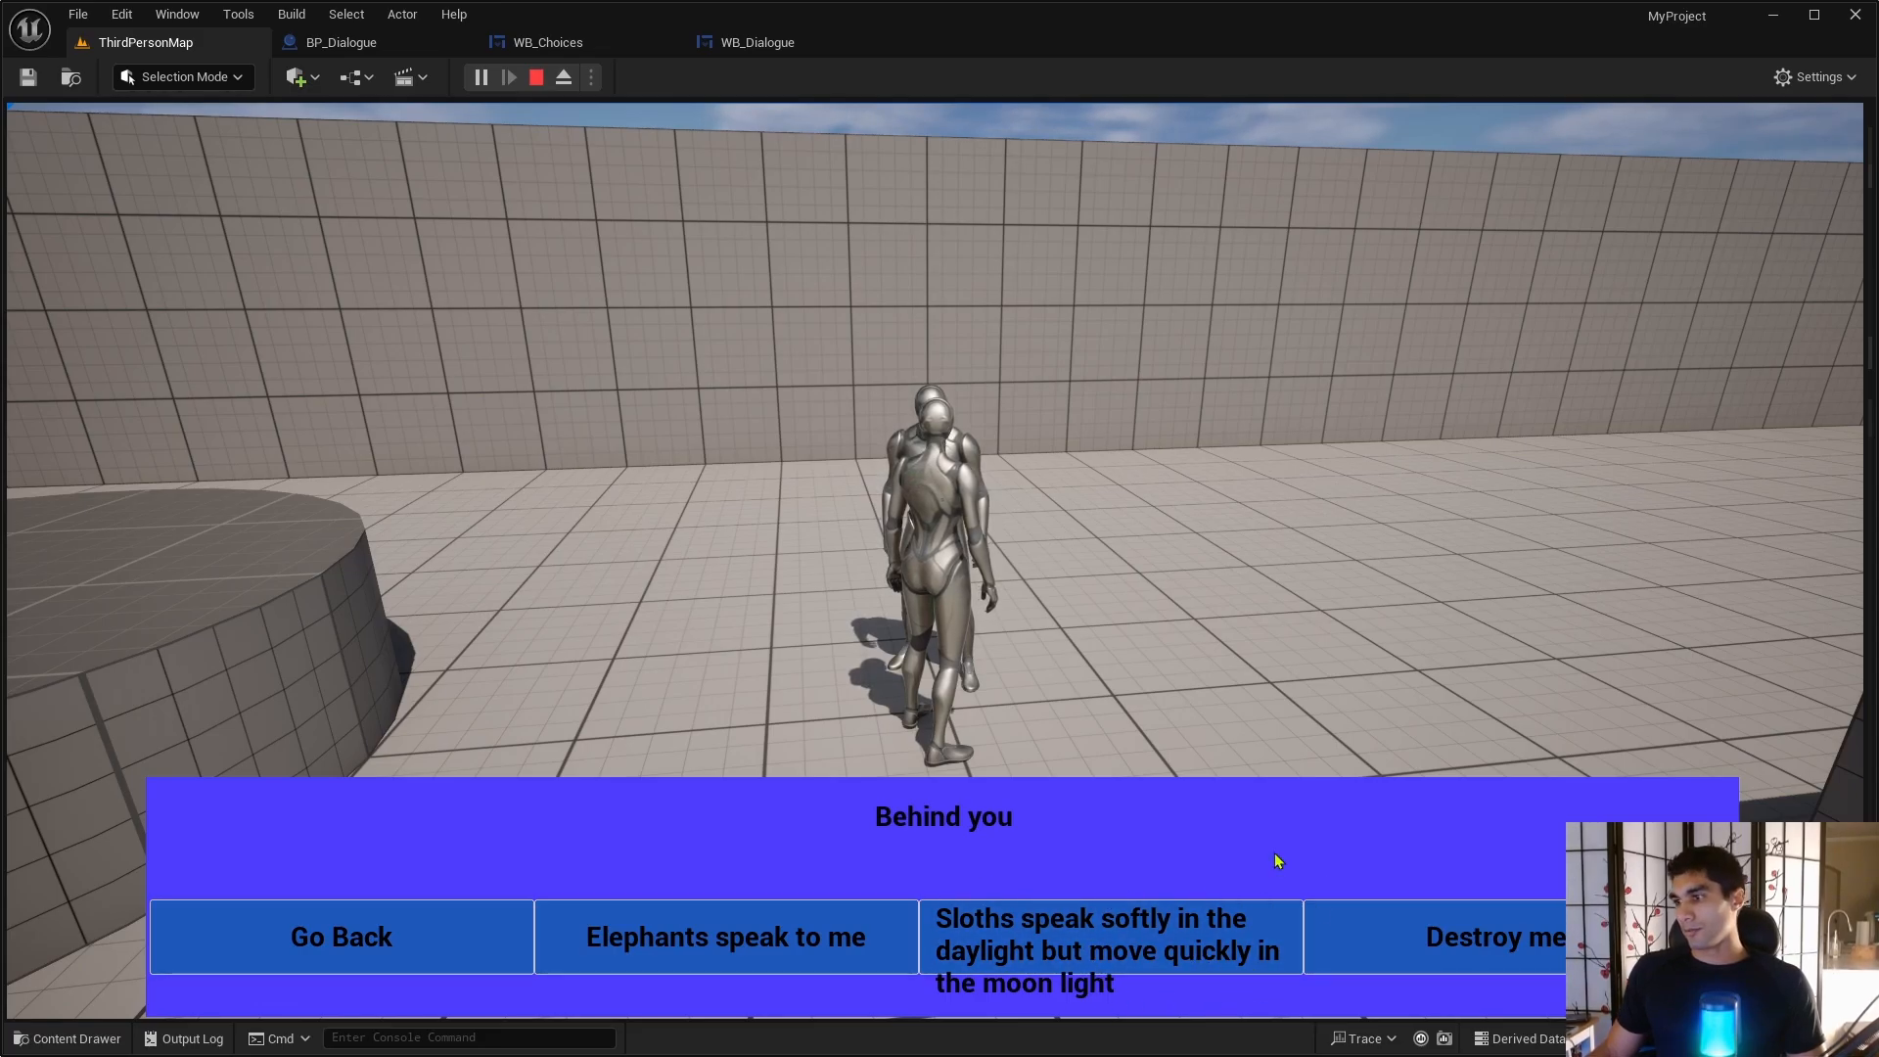
key("Escape")
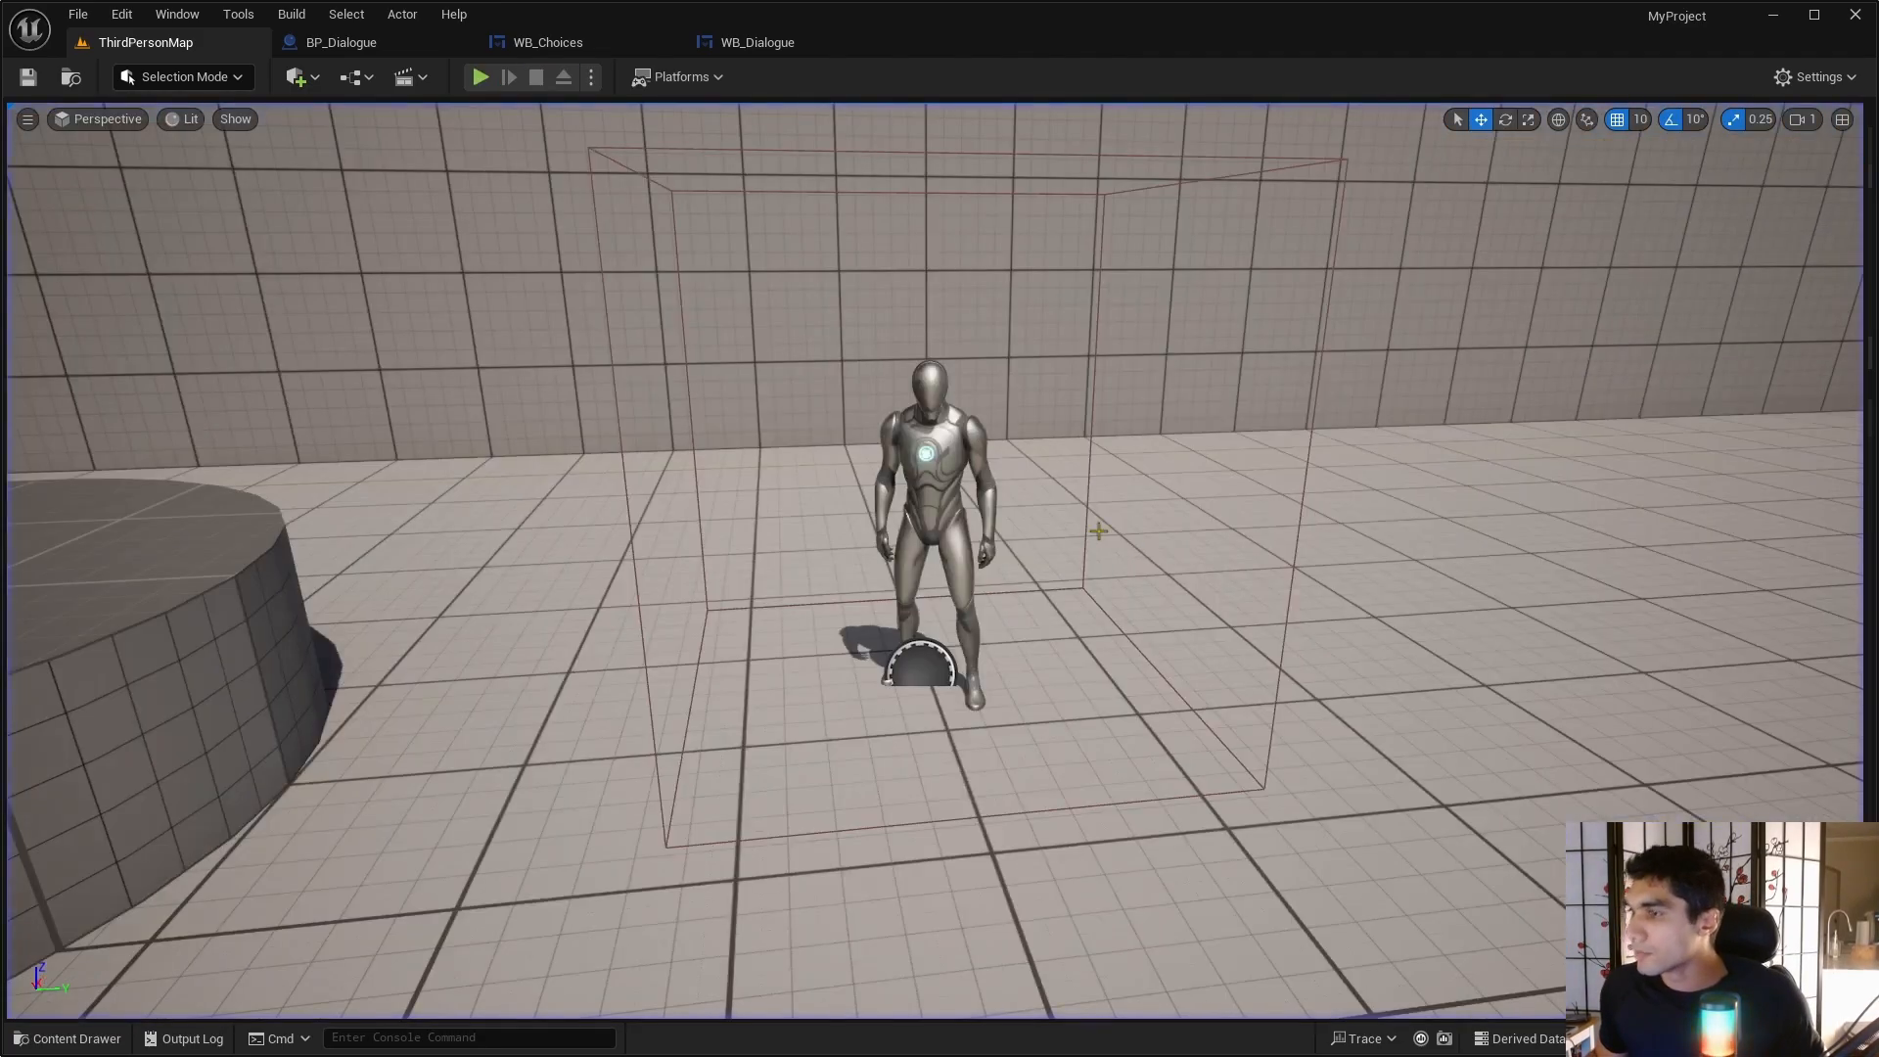
right_click_drag(1100, 529, 969, 255)
left_click(378, 45)
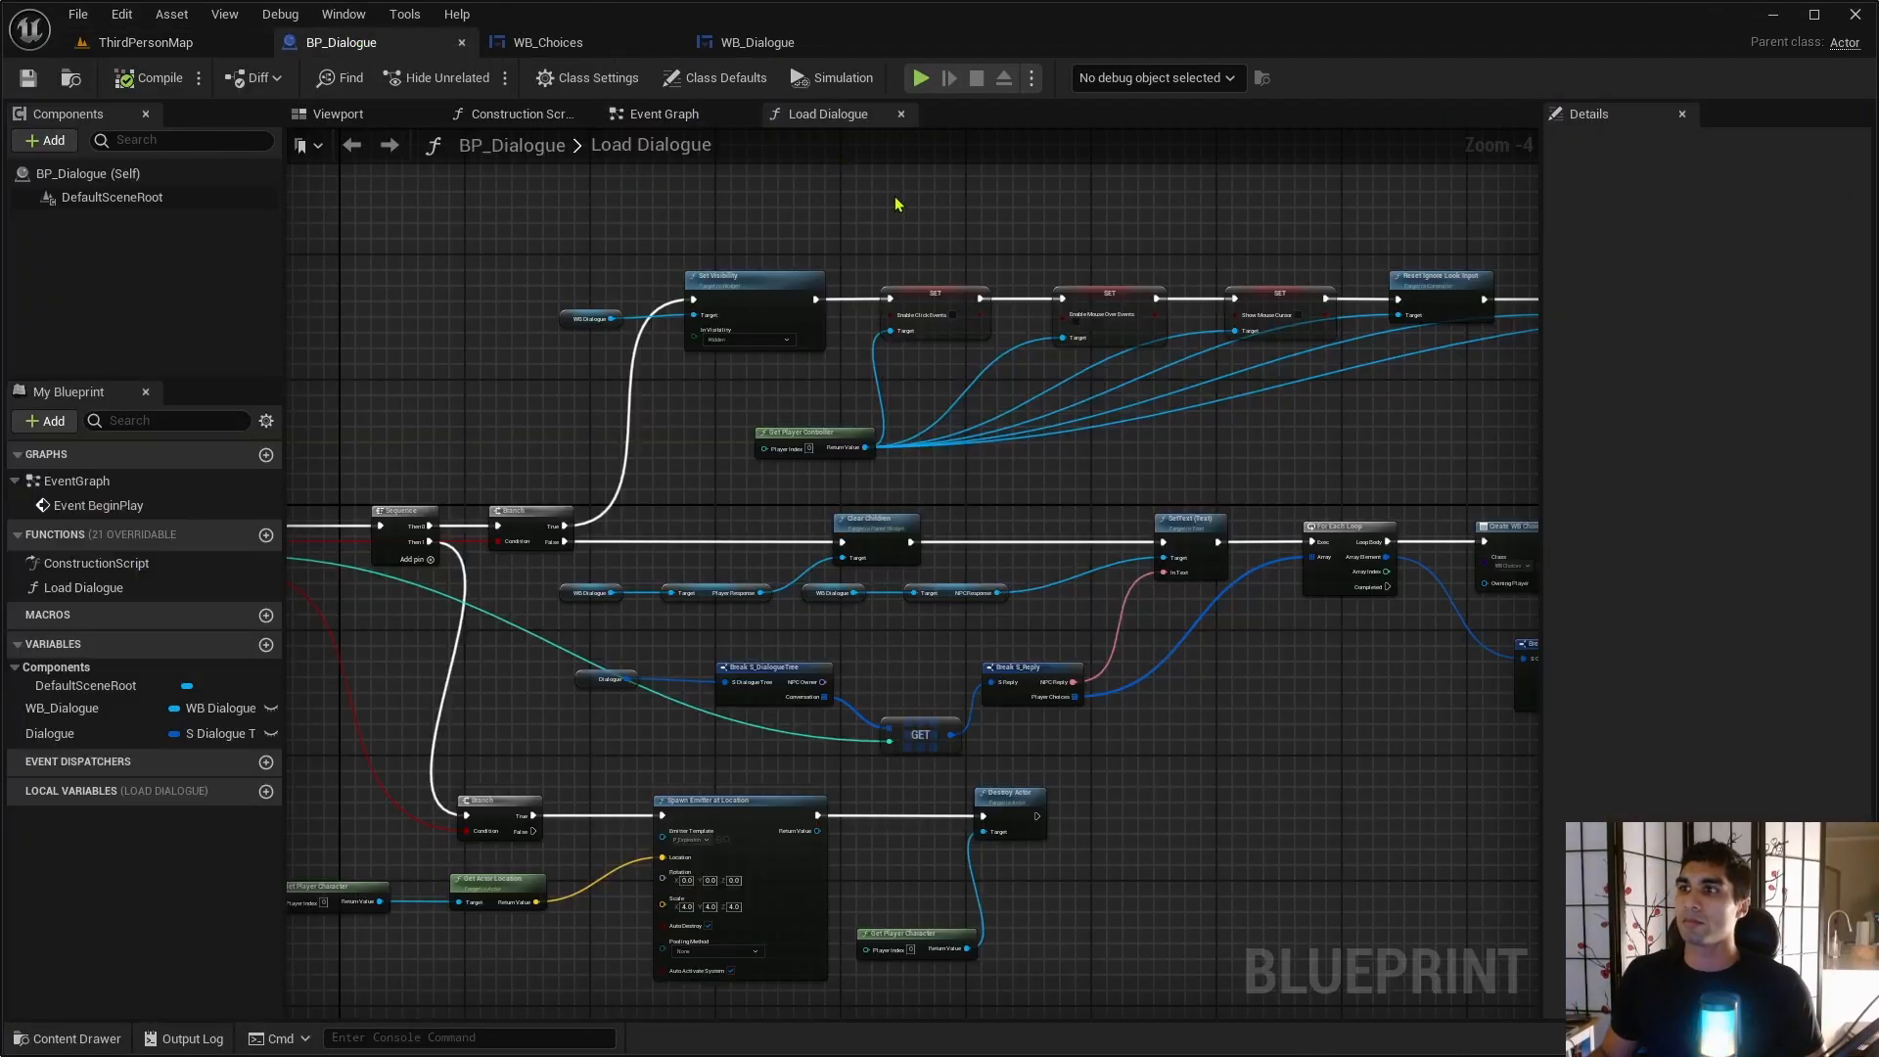
left_click(147, 42)
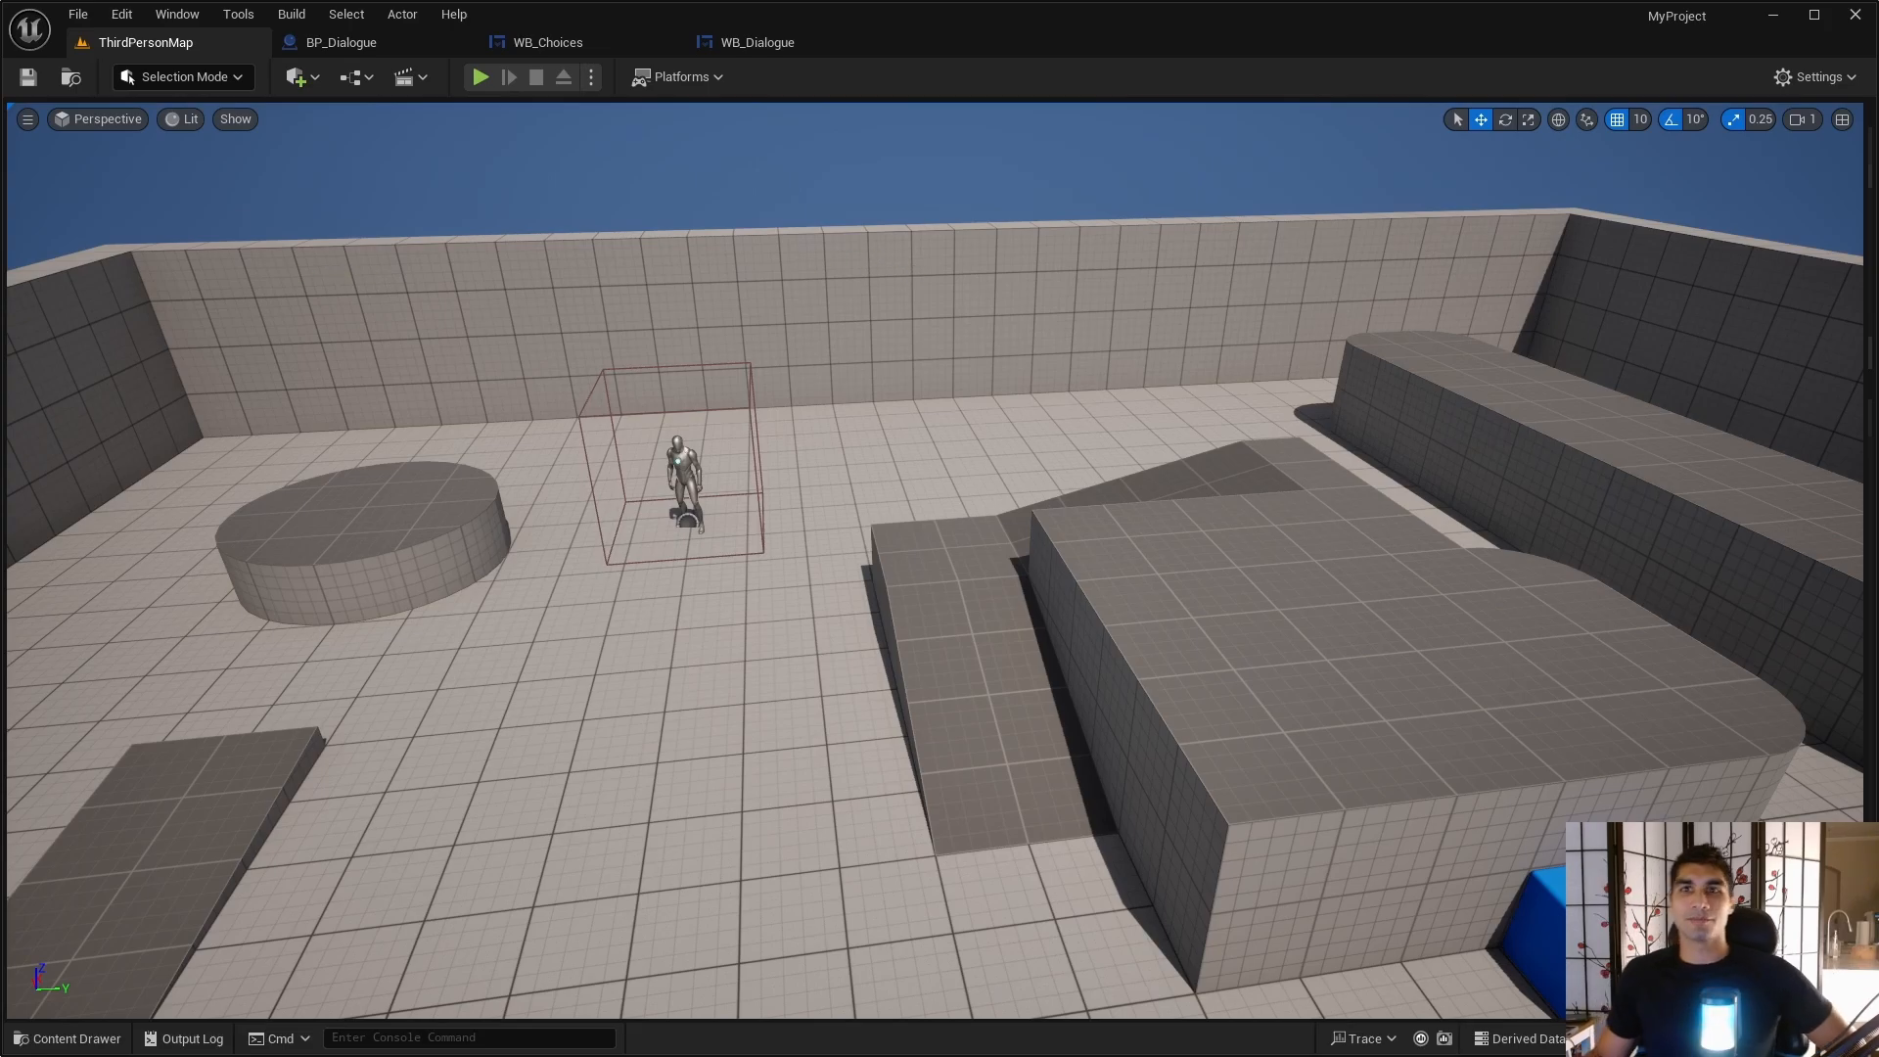
left_click_drag(0, 313, 0, 294)
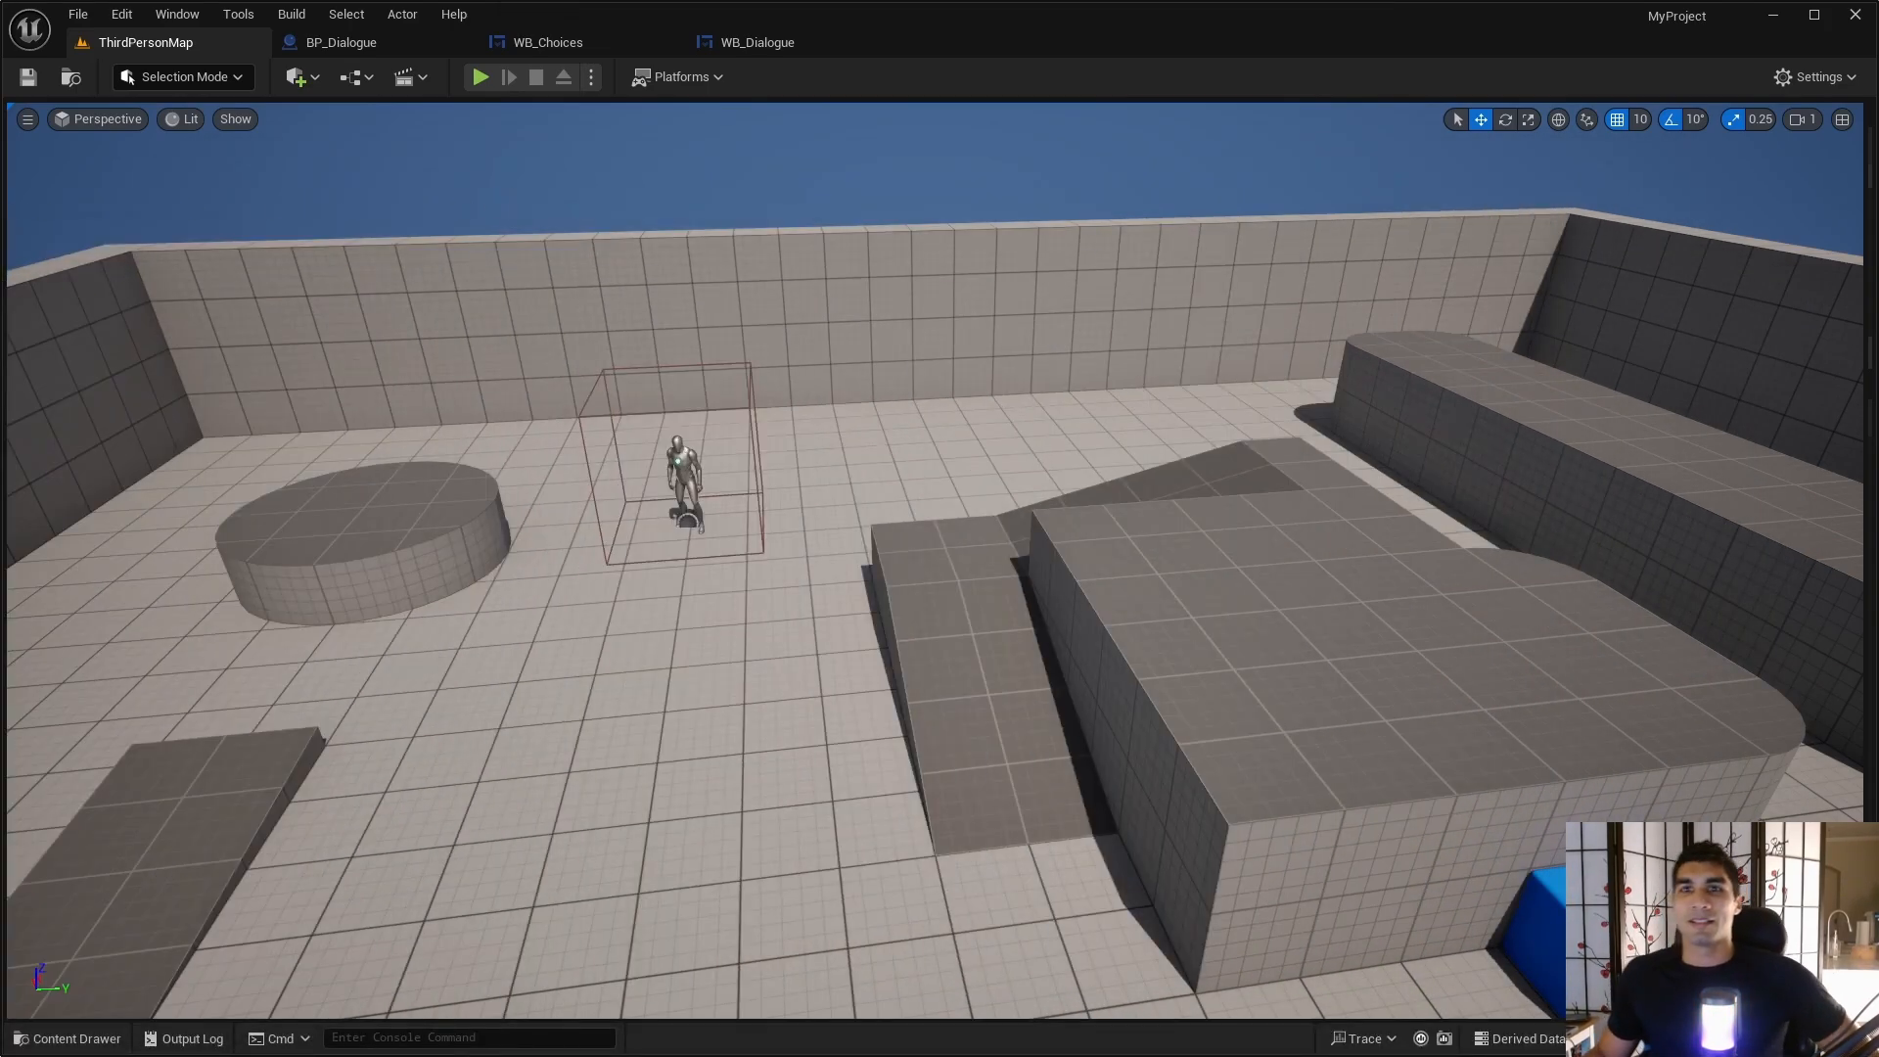